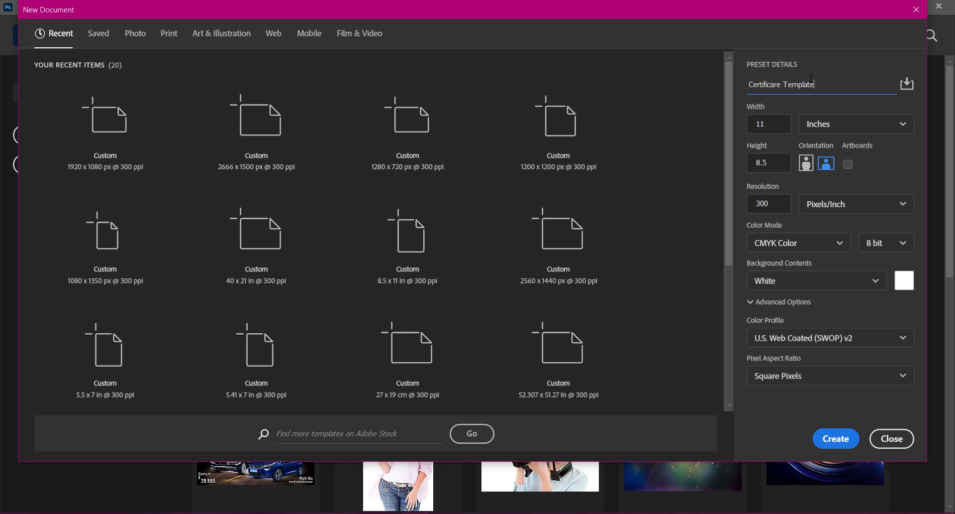
Create the document at 11 × 8.5 inches, 300 Pixels/Inch, in CMYK Color.
click(748, 124)
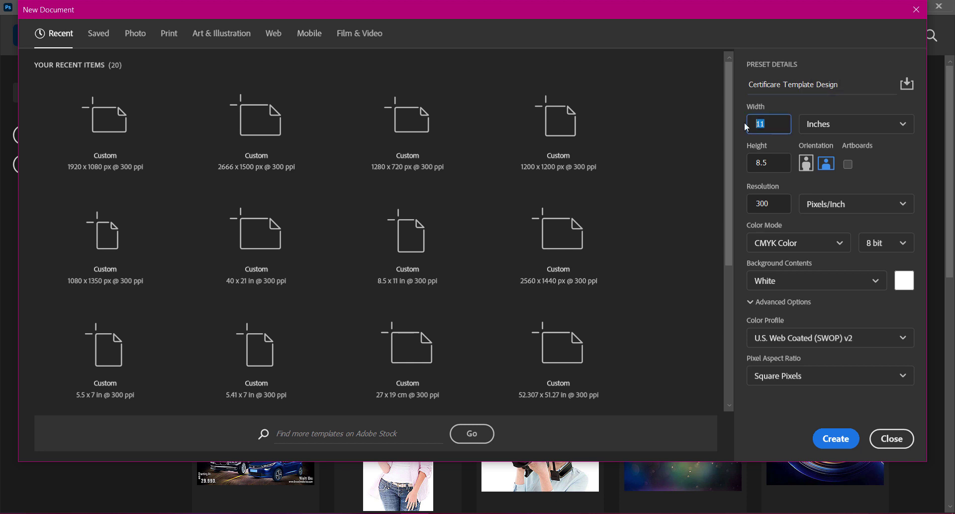
click(836, 124)
click(849, 172)
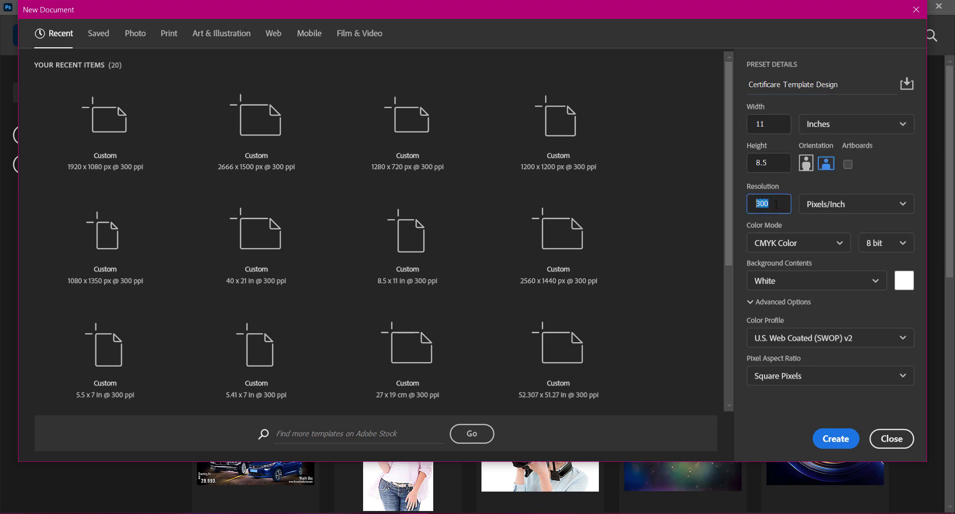
click(775, 243)
click(782, 329)
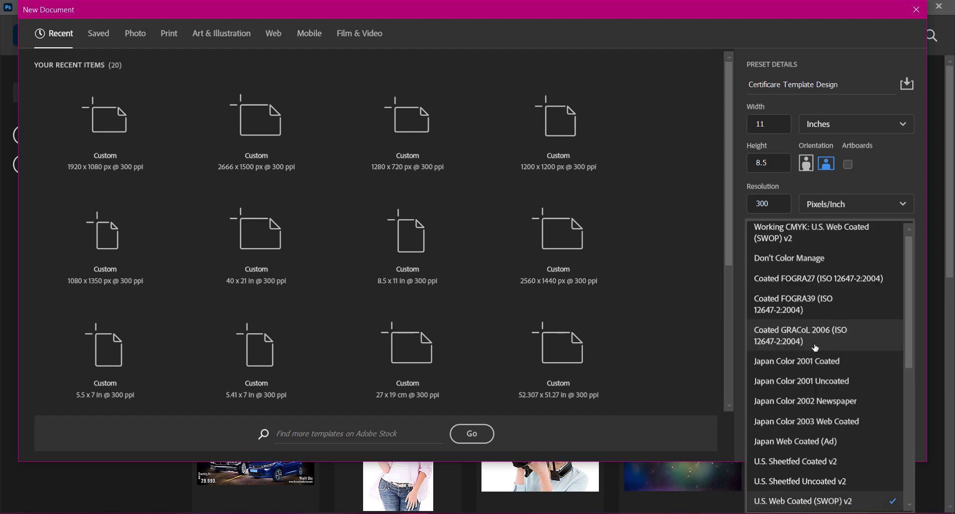
click(781, 237)
click(836, 438)
Add a new layer and create a 0.5 × 10 inch rectangle shape as a spacing bar.
click(917, 311)
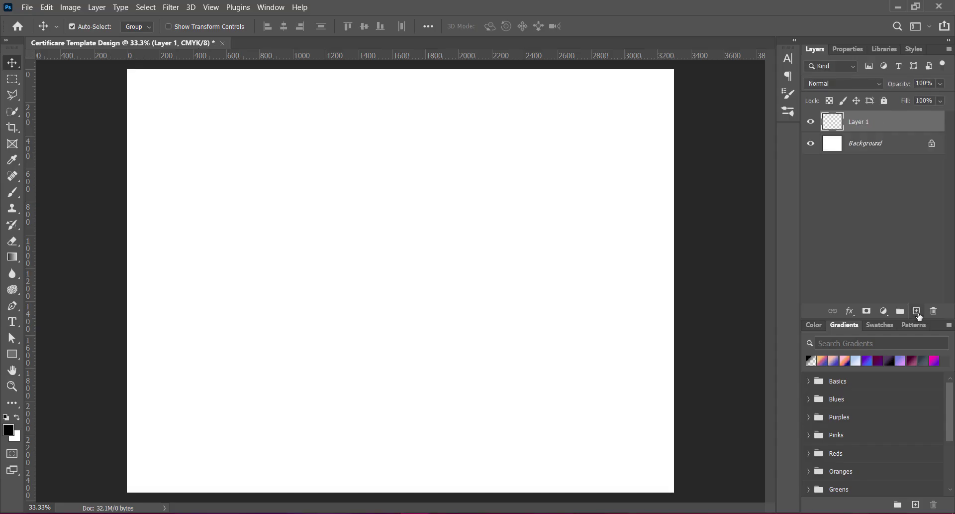
click(12, 355)
click(50, 356)
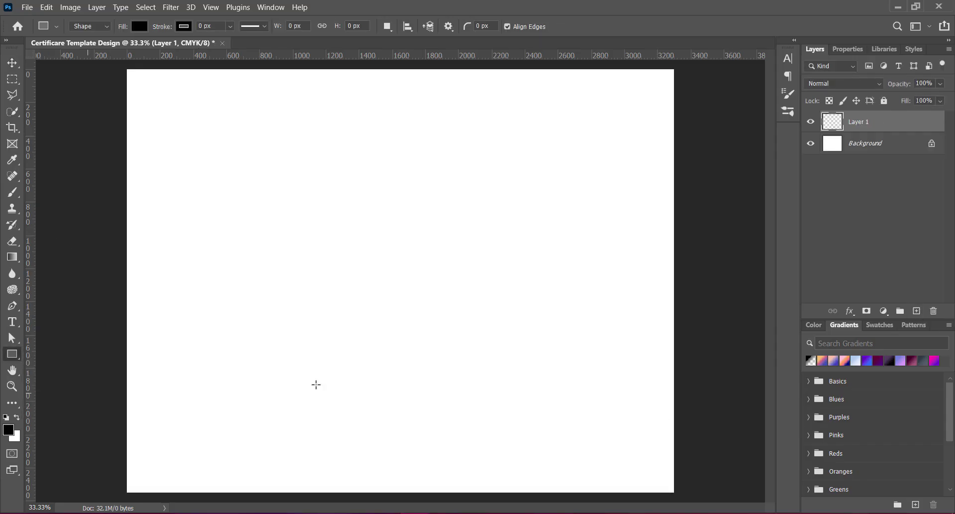
click(361, 219)
right_click(377, 195)
click(393, 212)
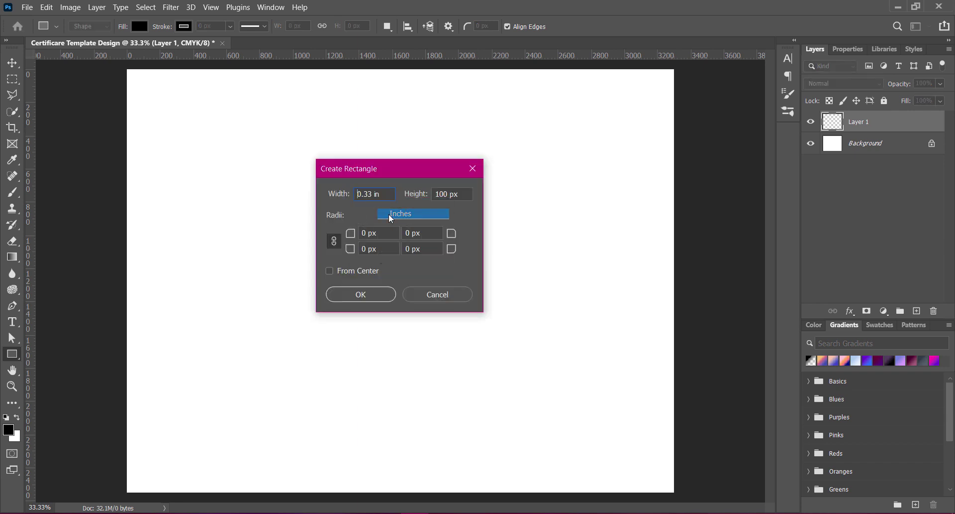
right_click(452, 196)
click(463, 212)
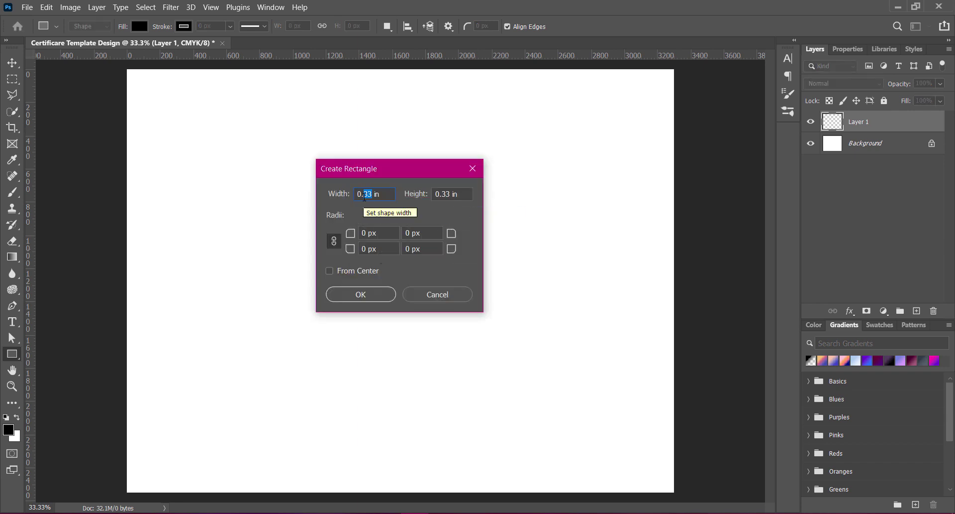
text(5)
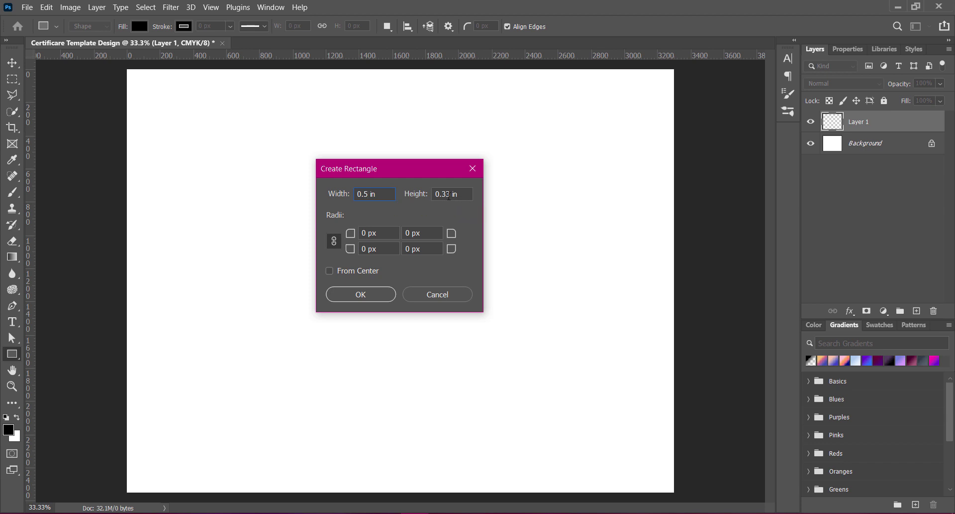
key(Tab)
text(10)
click(363, 297)
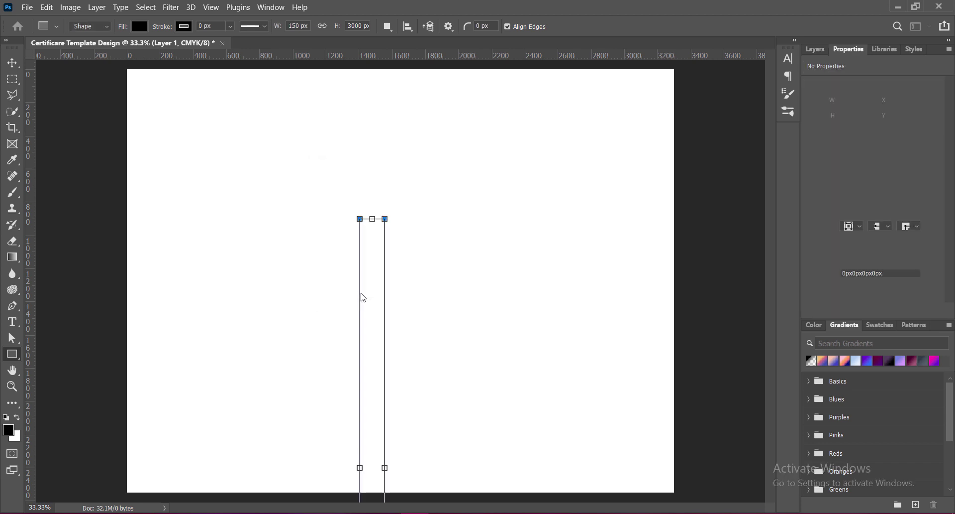
Use the bar at the left and right page edges to place vertical margin guides.
key(v)
drag(370, 329, 137, 169)
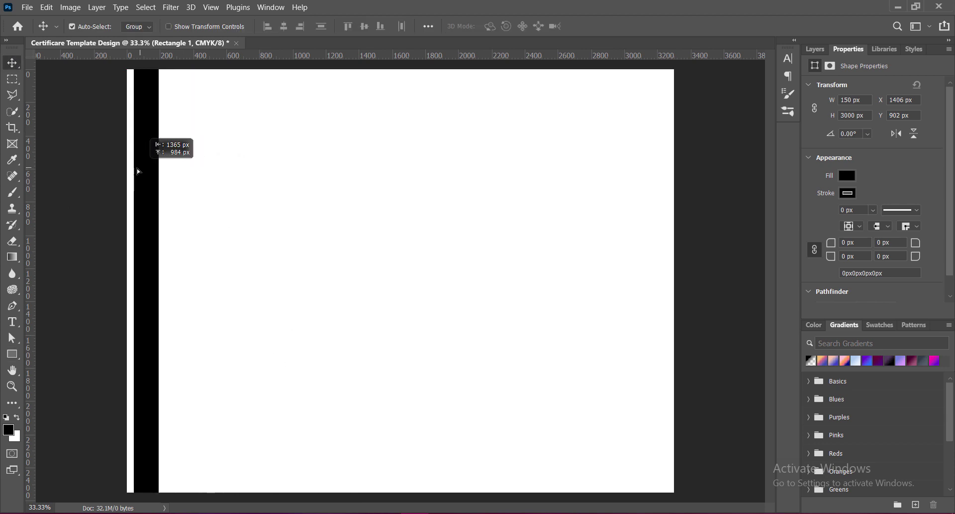
drag(170, 292, 662, 292)
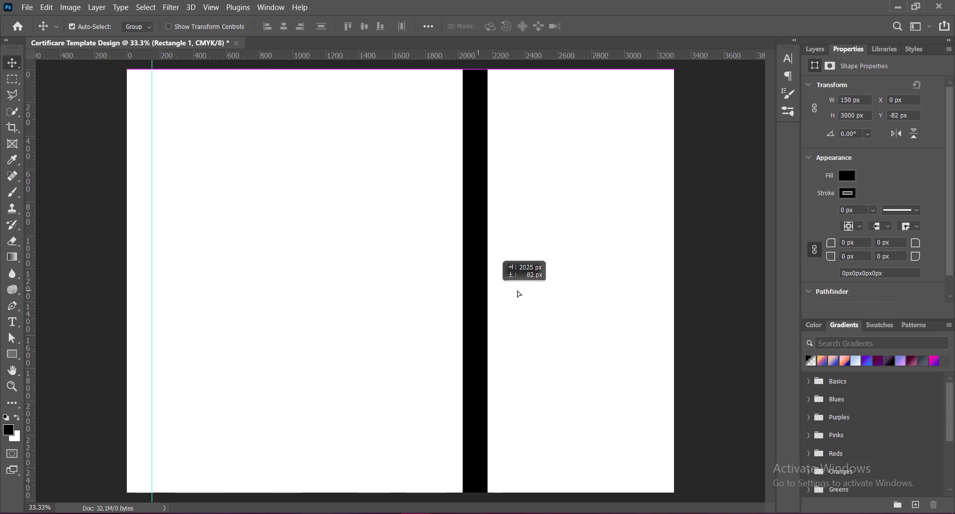
mouse_move(28, 282)
mouse_down()
mouse_move(457, 329)
mouse_move(649, 337)
mouse_move(405, 284)
mouse_move(411, 93)
mouse_up()
Rotate the bar 90° and move it down the page for the horizontal margins.
key(ctrl+t)
right_click(472, 299)
click(497, 230)
key(Return)
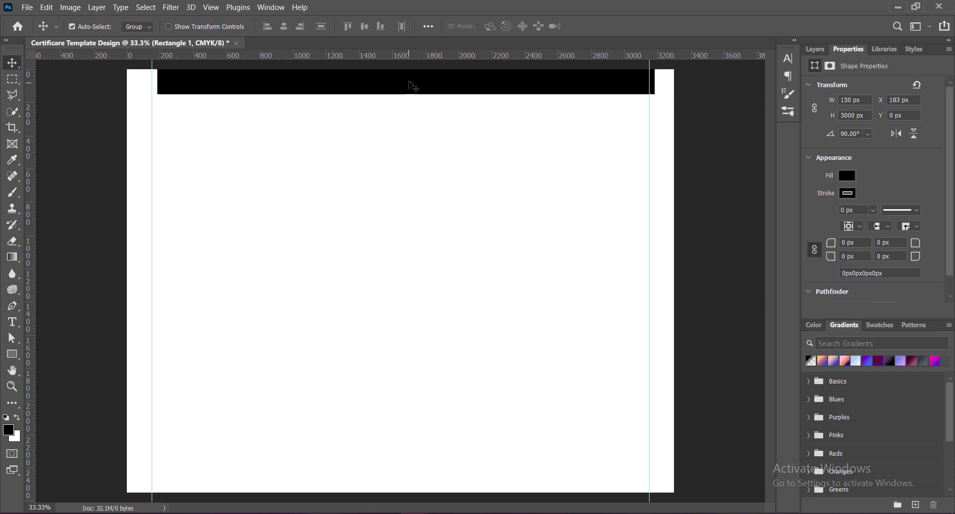
mouse_move(411, 93)
mouse_down()
mouse_move(406, 455)
mouse_move(390, 334)
mouse_up()
Remove the temporary bar and add a new empty layer.
key(ctrl+z)
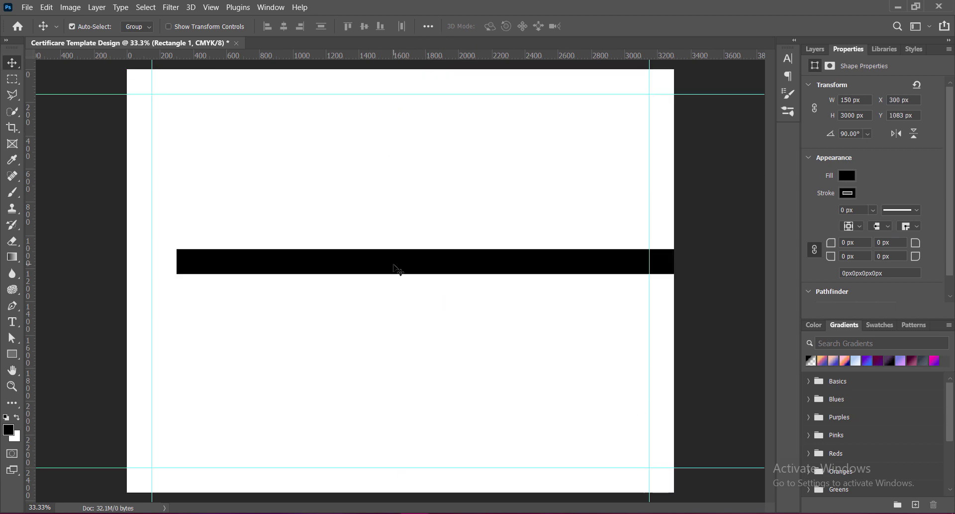
key(ctrl+z)
click(815, 49)
click(917, 310)
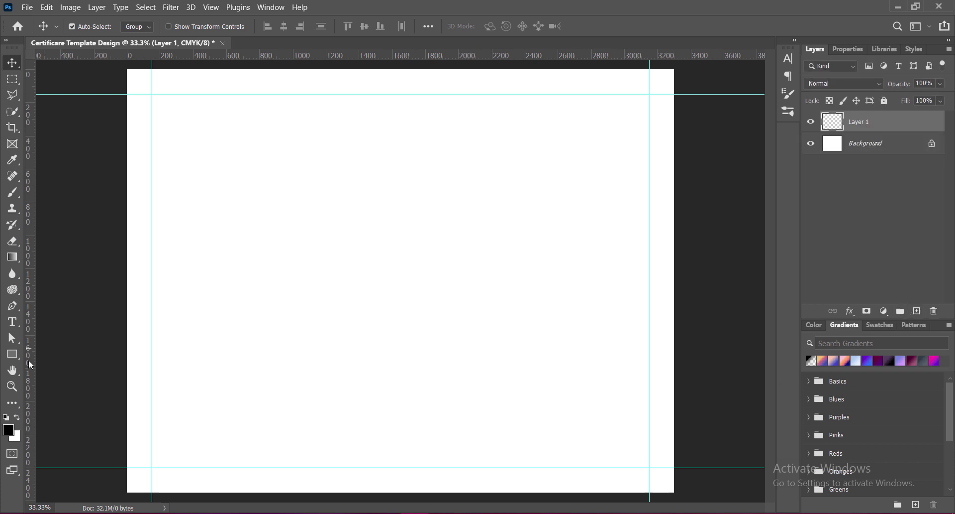
Draw a rectangle covering the entire page, nudged to cover the edges.
click(12, 354)
click(45, 351)
mouse_move(116, 65)
mouse_down()
mouse_move(640, 502)
mouse_move(675, 498)
mouse_up()
click(12, 63)
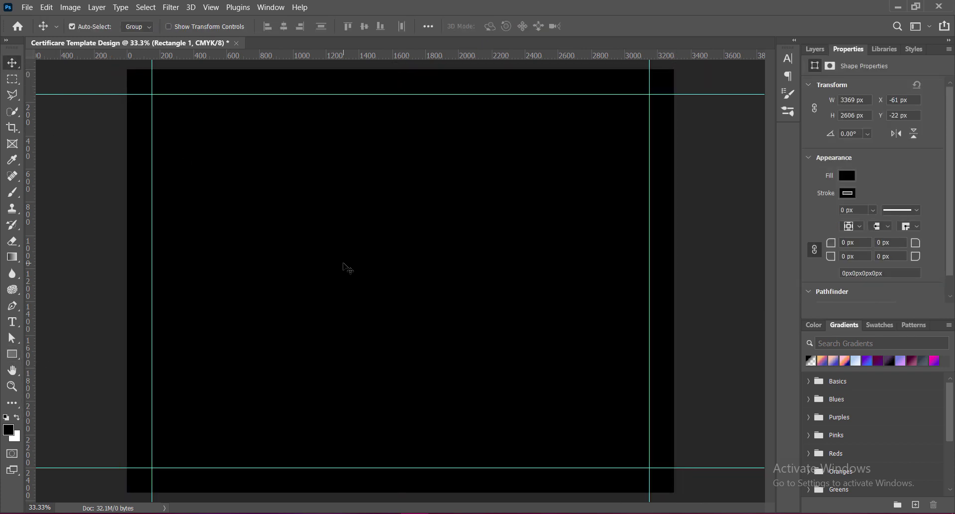
drag(326, 257, 330, 256)
Give the rectangle a Gradient Overlay using a preset from the Grays folder.
click(816, 49)
right_click(846, 121)
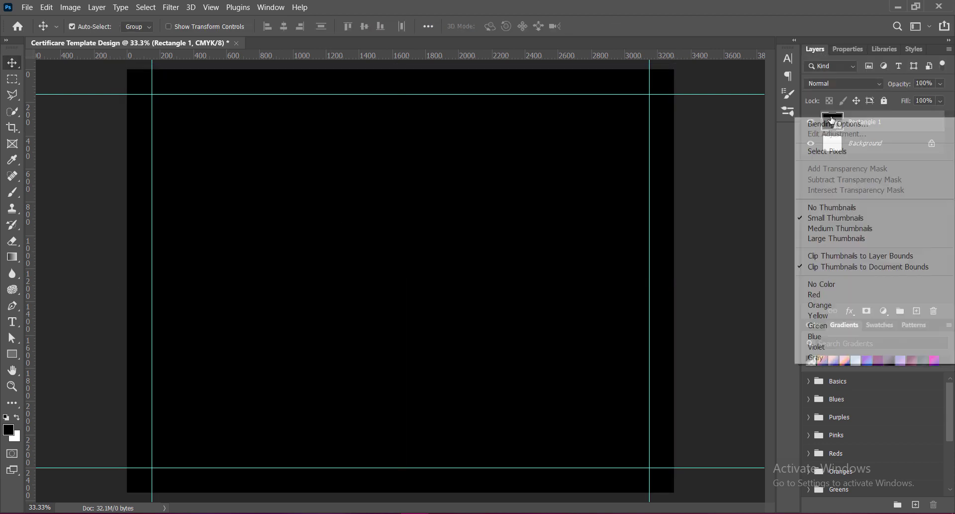
click(826, 127)
click(381, 211)
click(410, 213)
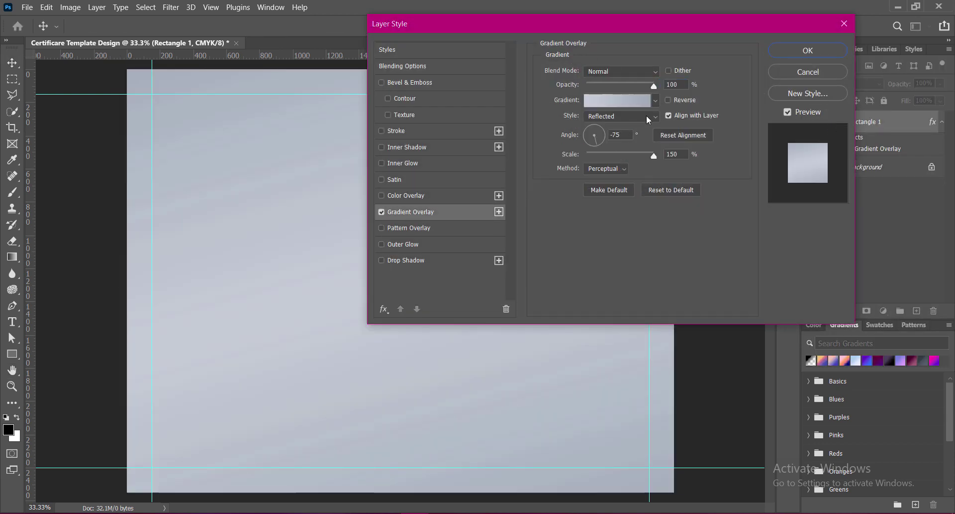
click(656, 100)
scroll(607, 159, down, 3)
click(553, 154)
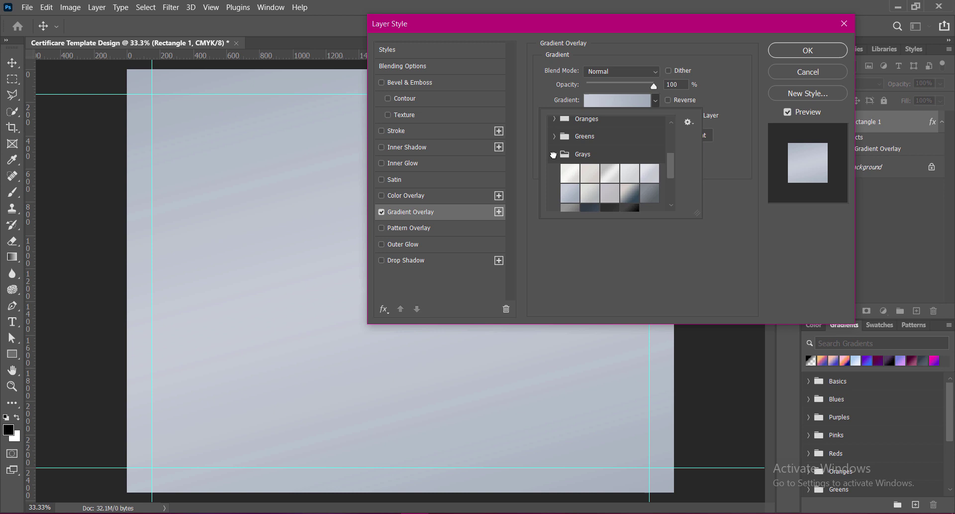
click(612, 180)
click(573, 174)
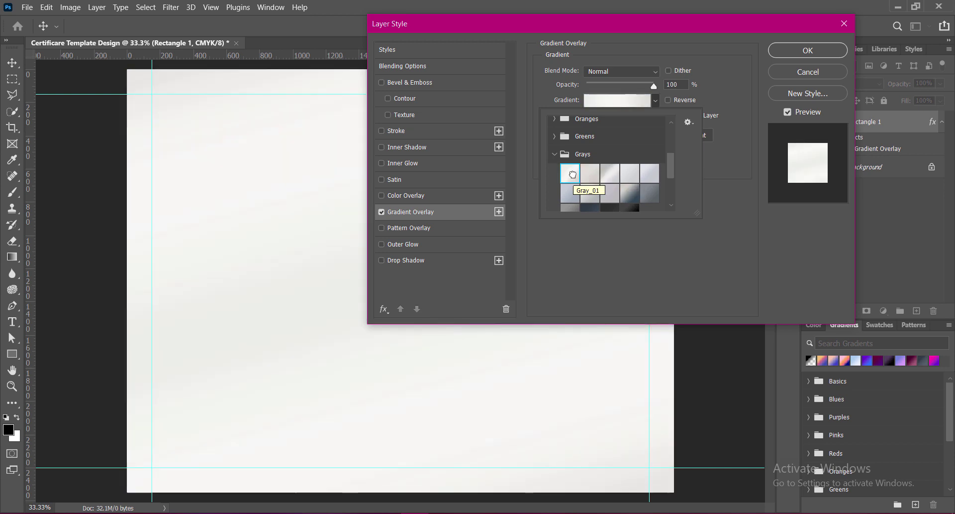
click(610, 176)
click(686, 116)
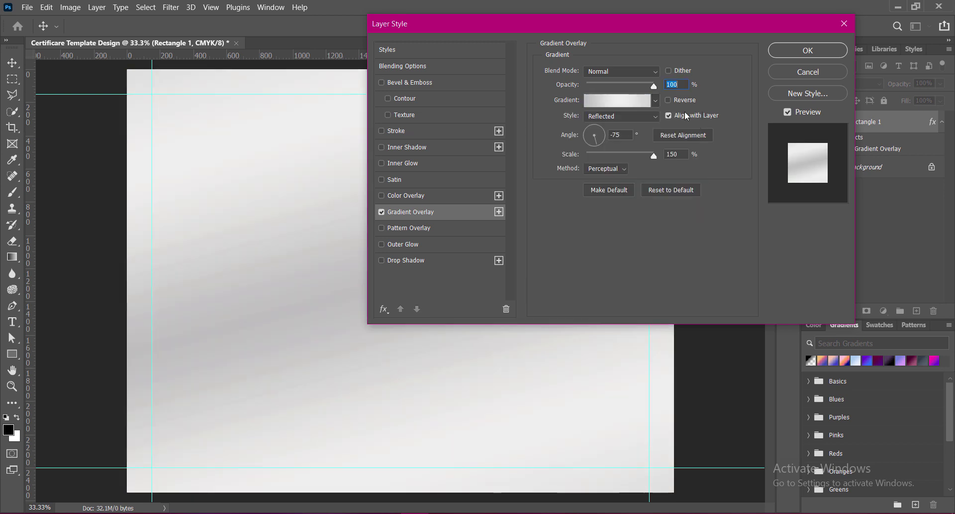
Reverse the gradient and make one of its stops pure white.
click(668, 100)
click(617, 100)
double_click(607, 380)
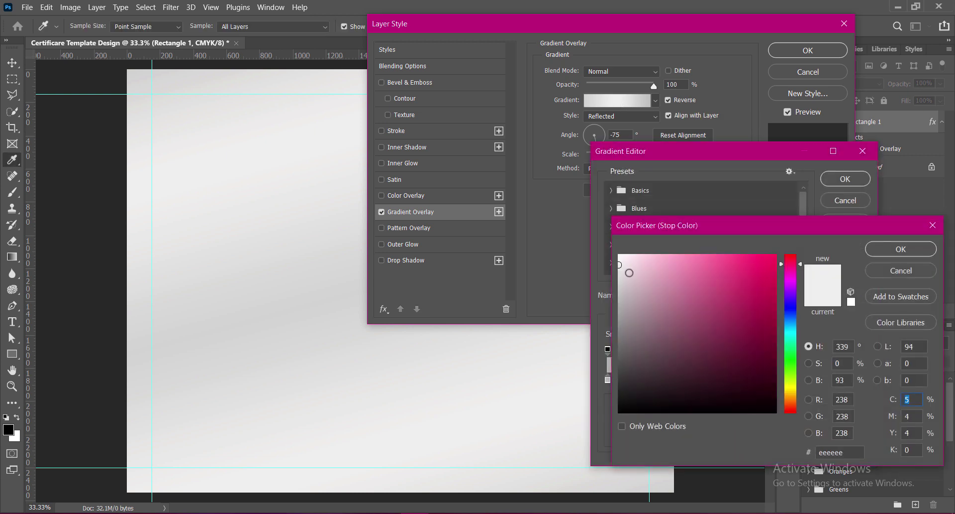
drag(630, 273, 579, 212)
click(892, 252)
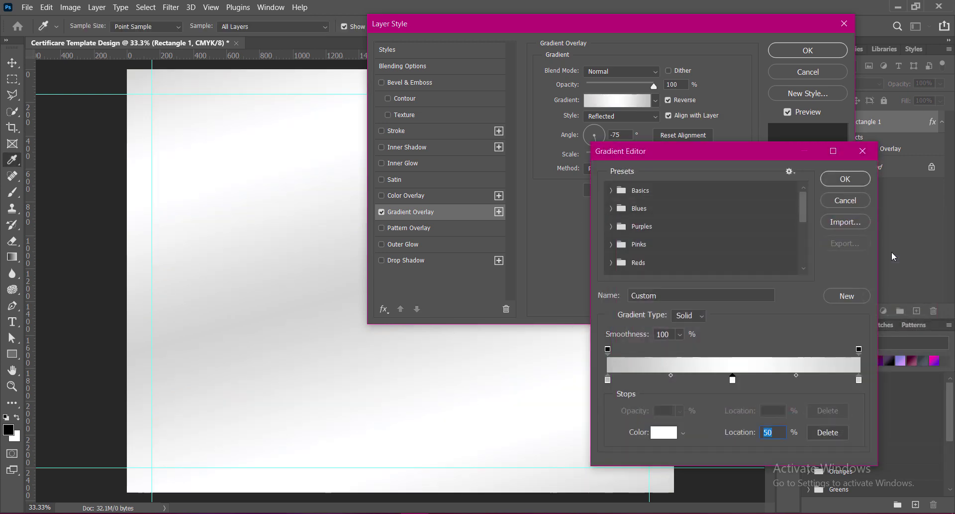
click(856, 183)
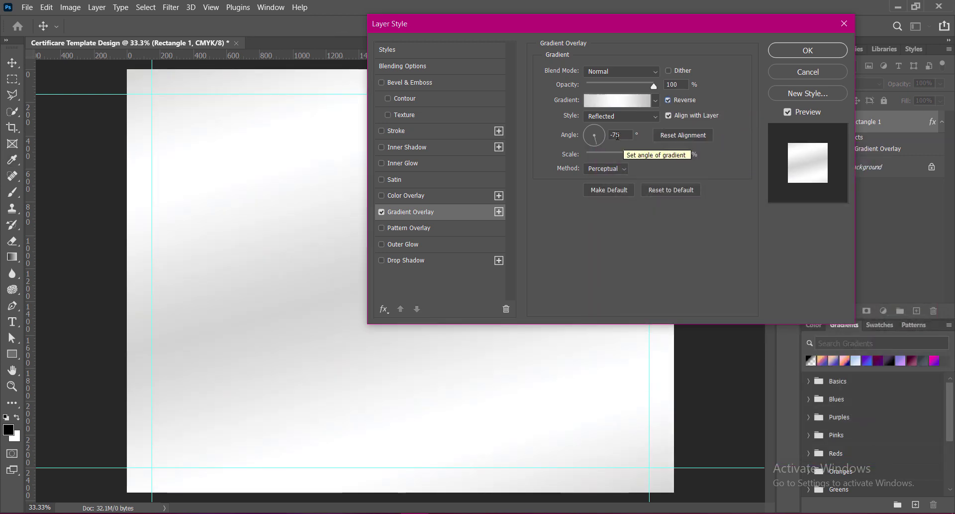
Set the gradient angle to 63° with Reflected style, apply it, and save the PSD.
click(611, 134)
key(Delete)
text(7)
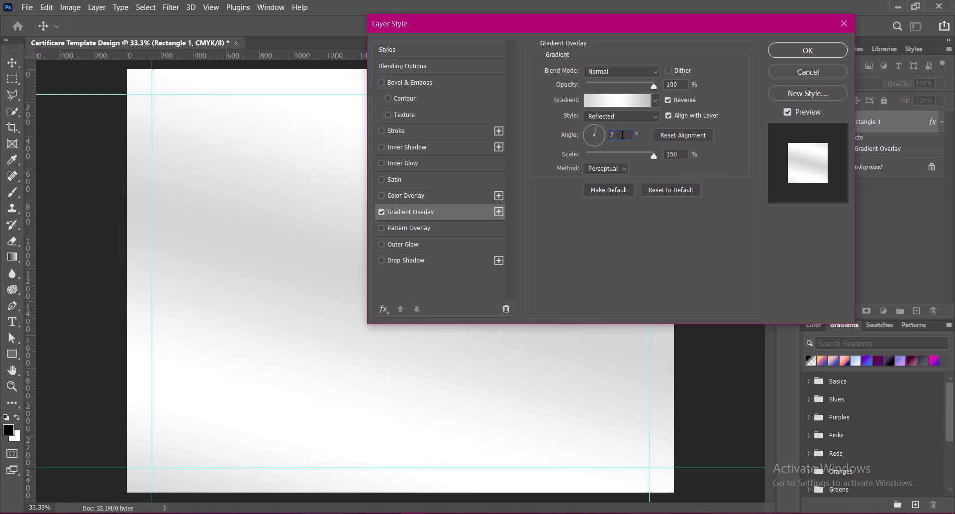
text(63)
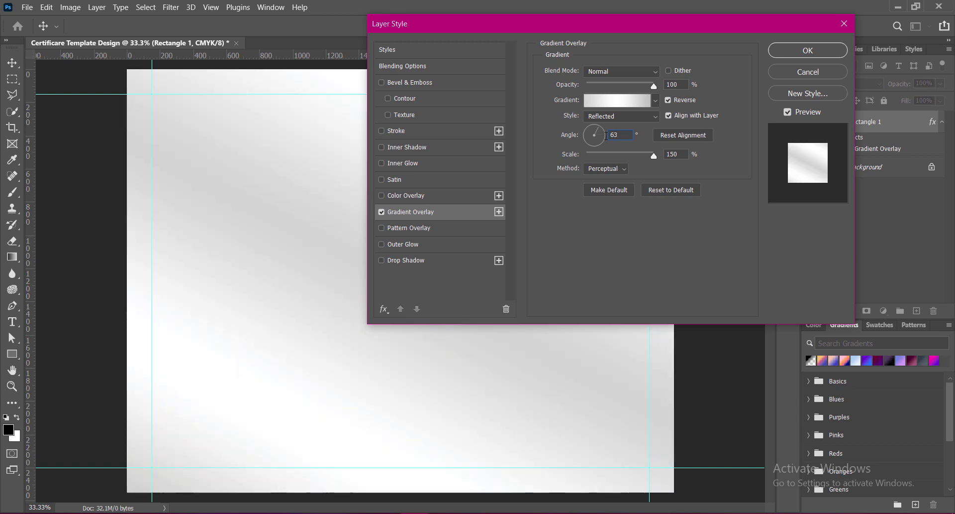
click(611, 172)
click(602, 199)
click(783, 51)
key(ctrl+s)
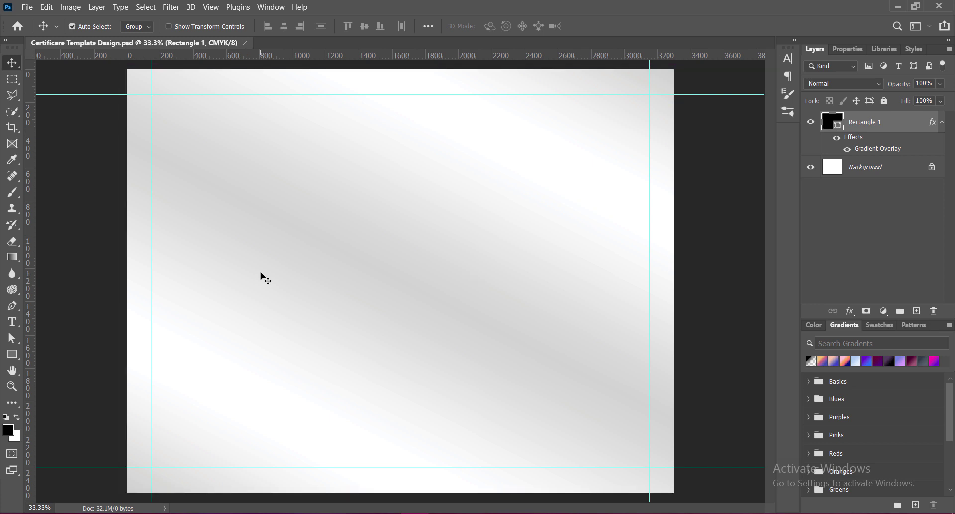
Add a new layer and draw Rectangle 2 in the upper-left part of the page.
click(916, 311)
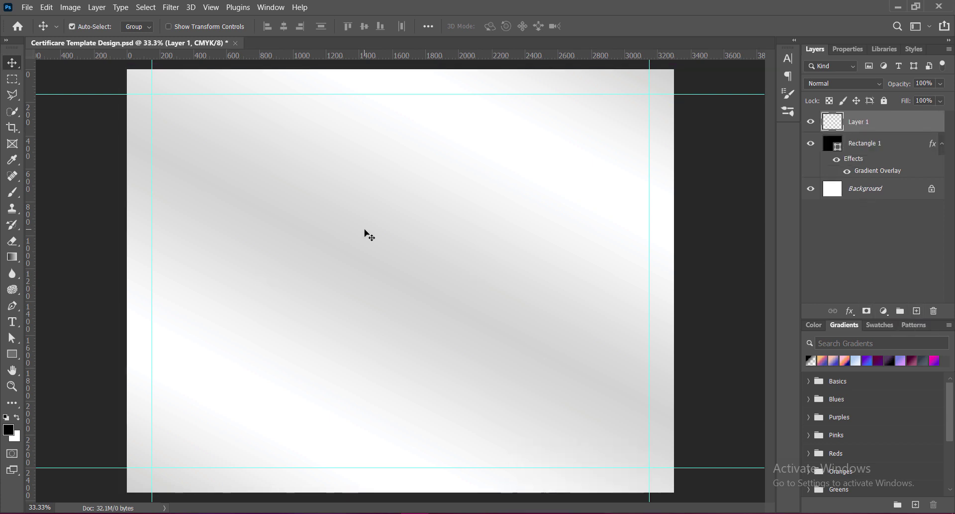
click(13, 353)
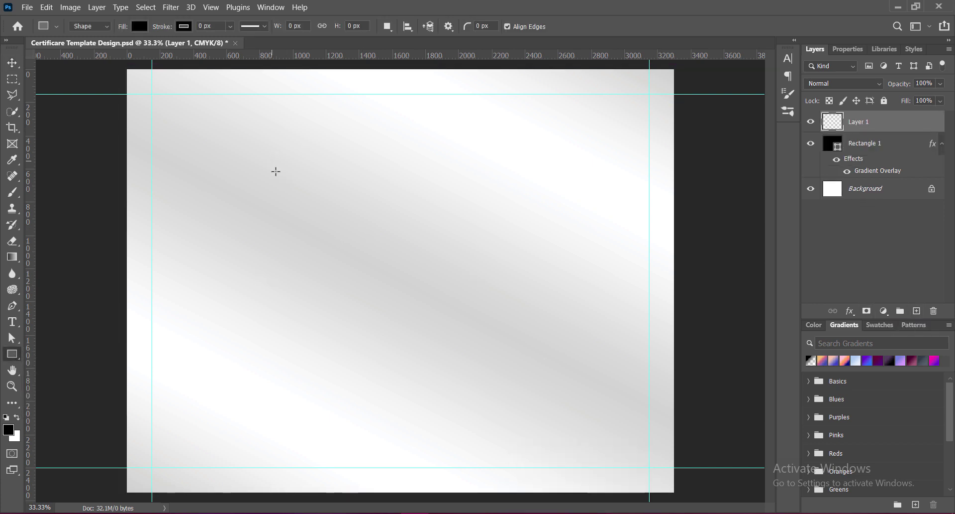
drag(272, 161, 505, 333)
key(v)
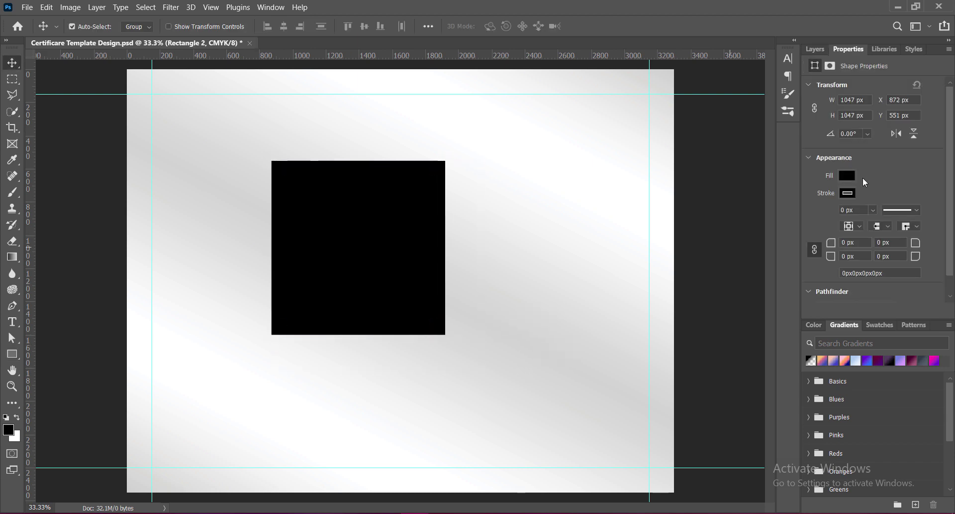
Set Rectangle 2's fill colour to deep blue #004d79.
click(815, 49)
double_click(832, 121)
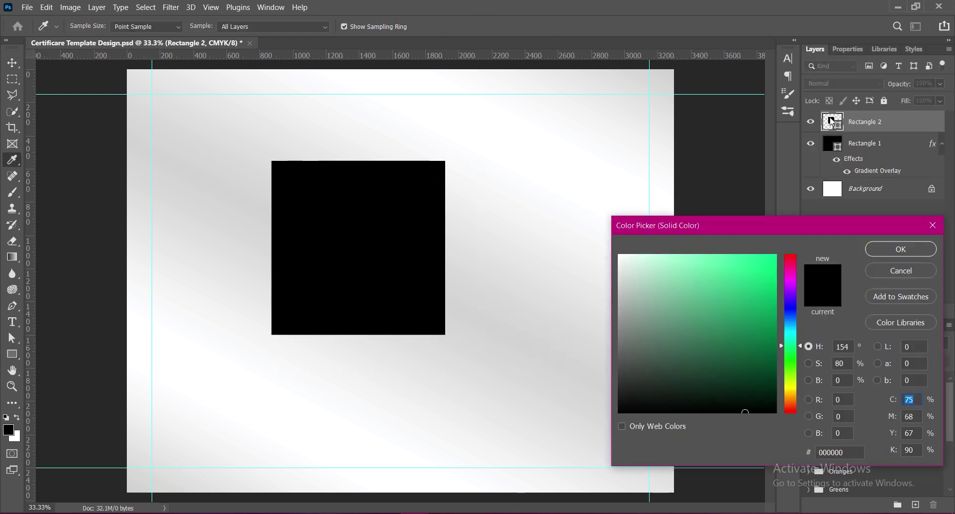
click(793, 320)
click(770, 360)
drag(773, 359, 776, 337)
click(792, 323)
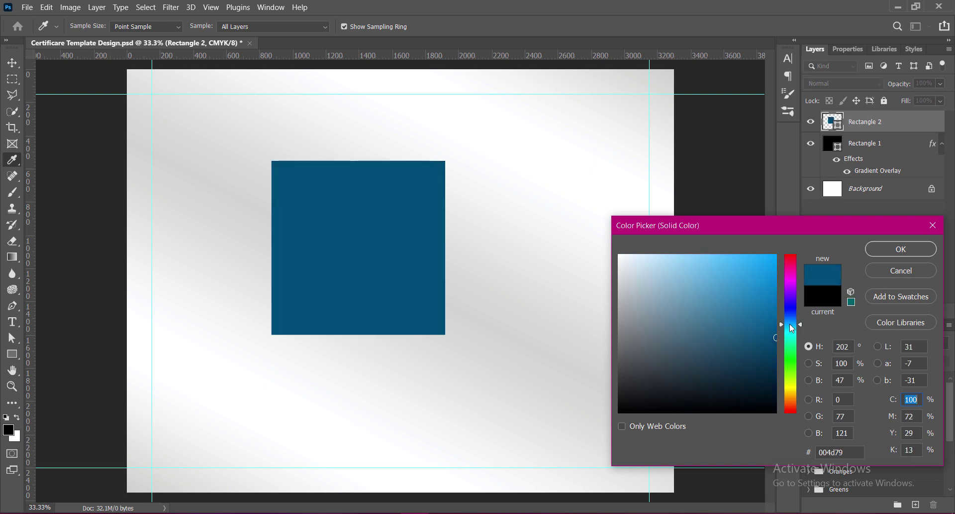
click(872, 249)
Rotate, stretch and move the blue rectangle into a diagonal top-left corner banner, then save.
key(ctrl+t)
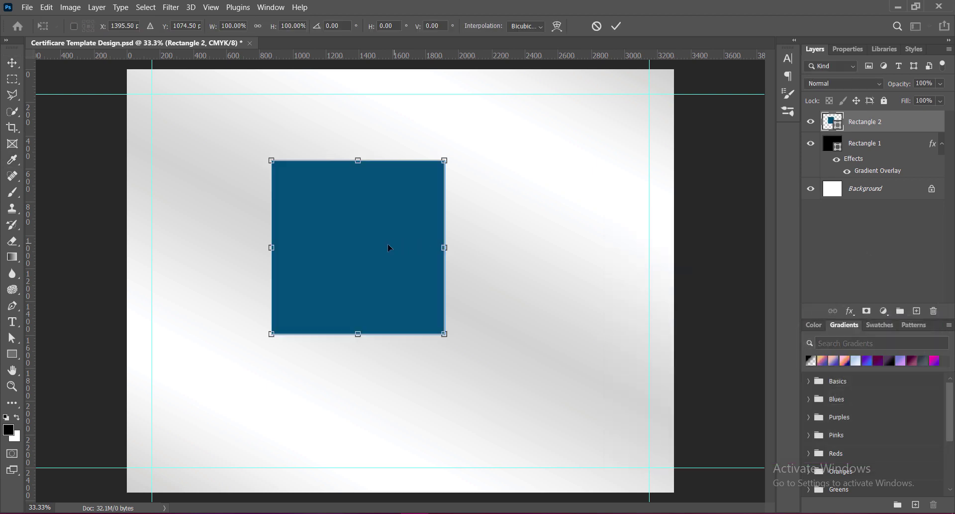
drag(488, 279, 533, 294)
mouse_move(415, 204)
mouse_down()
mouse_move(236, 103)
mouse_move(384, 81)
mouse_up()
drag(252, 98, 208, 116)
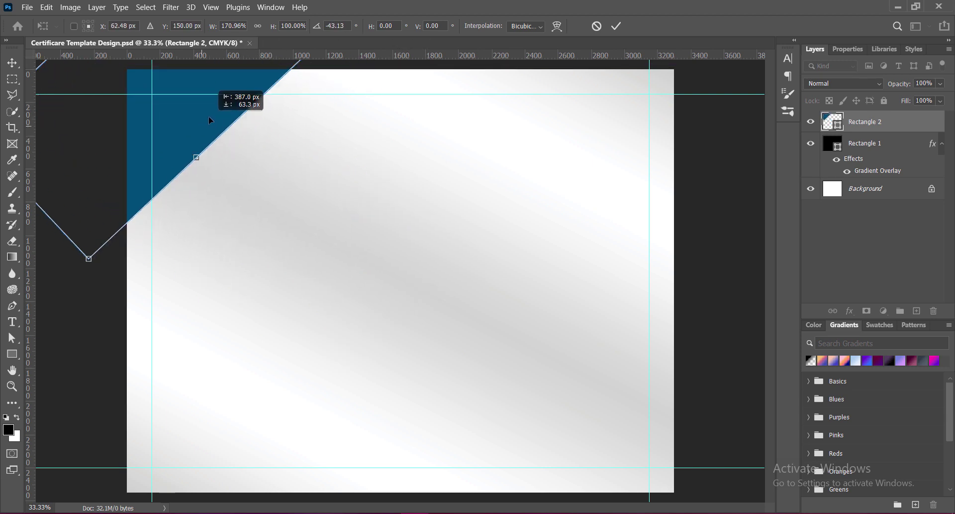
drag(292, 124, 277, 113)
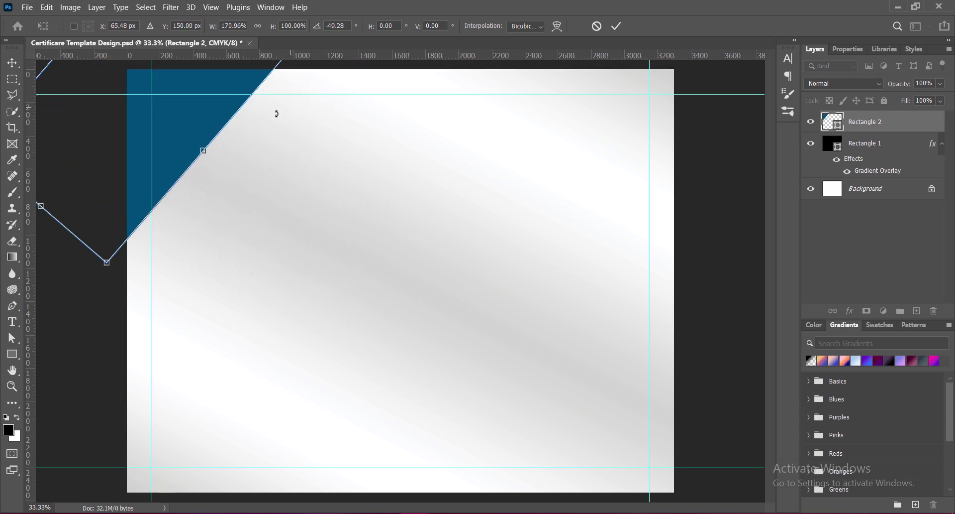
key(Return)
key(ctrl+t)
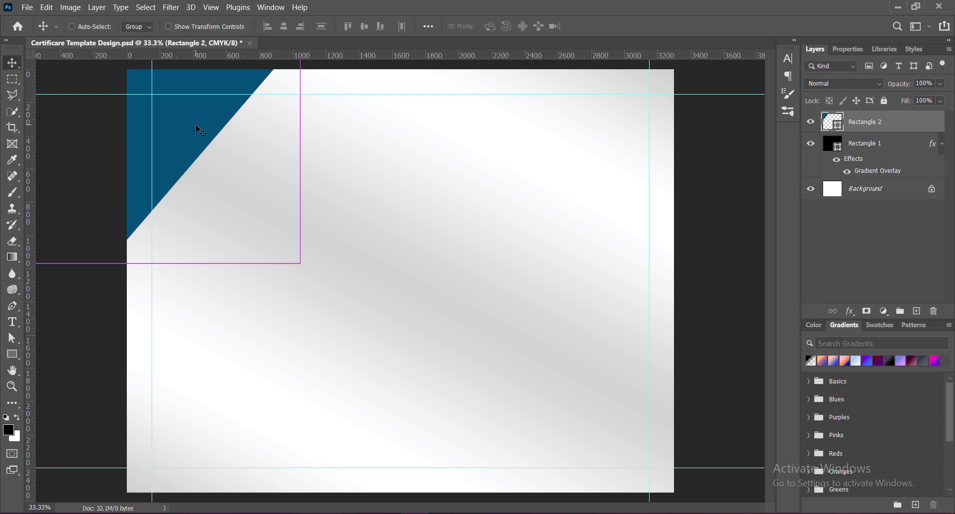
drag(321, 119, 338, 155)
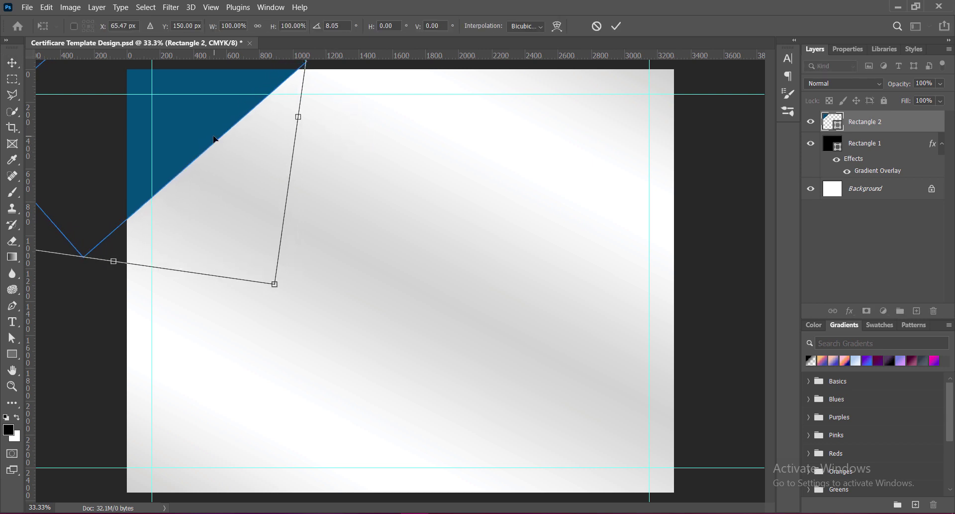
key(Return)
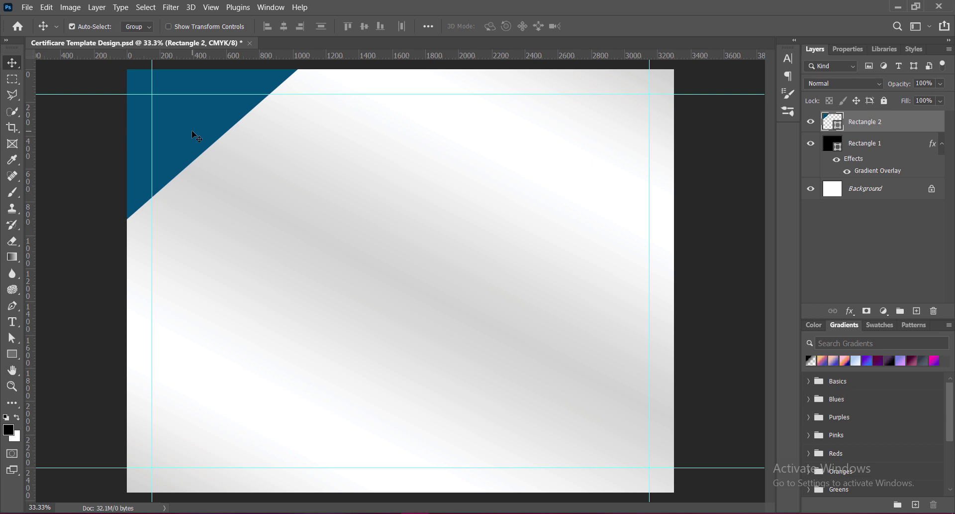
key(ctrl+s)
Duplicate the blue banner, place the copy beneath it, and fill it bright yellow.
drag(198, 145, 296, 185)
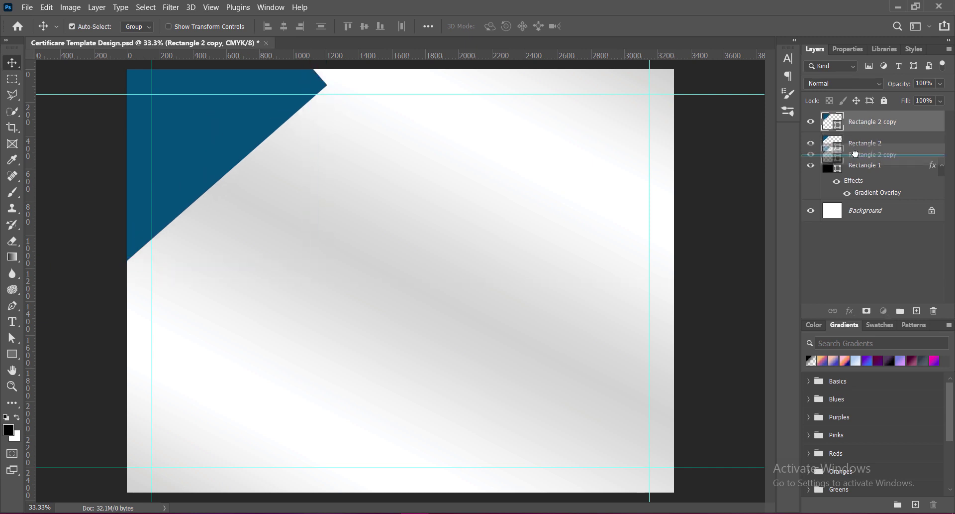
drag(863, 124, 856, 152)
double_click(832, 144)
click(792, 390)
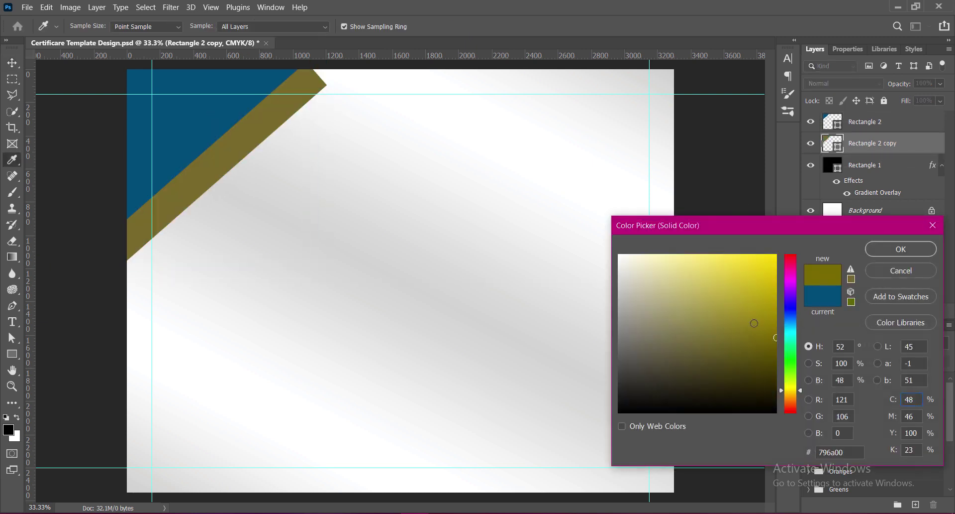
drag(754, 323, 792, 243)
click(902, 249)
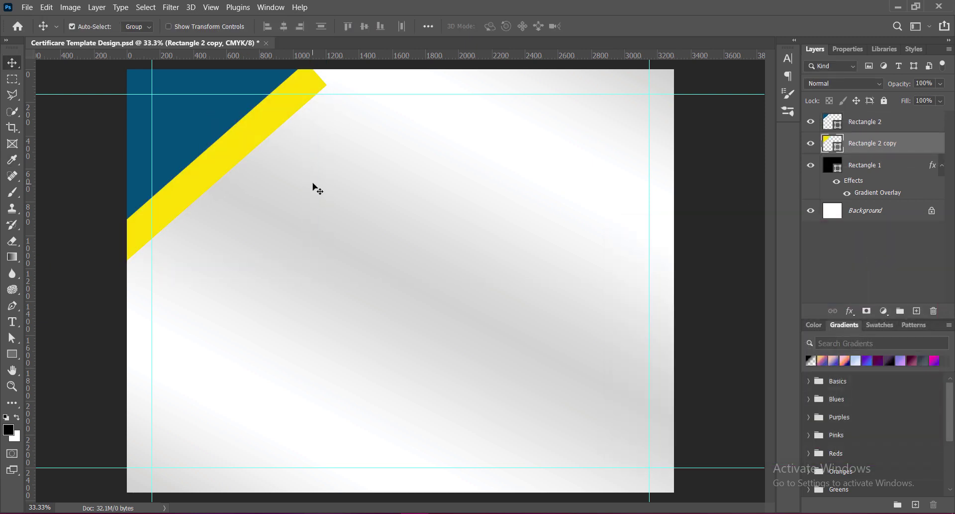
Shift and rotate the yellow copy to run along the blue banner's diagonal edge.
drag(229, 163, 250, 144)
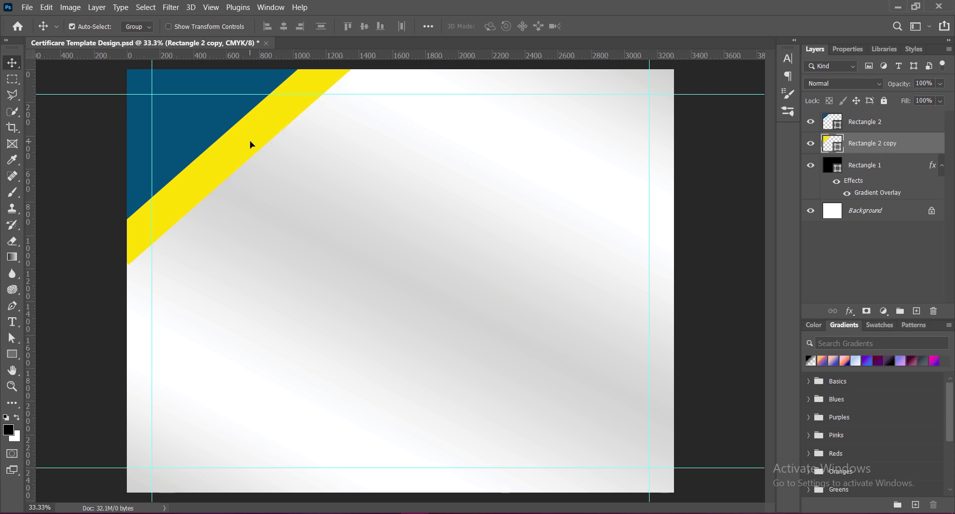
key(ctrl+t)
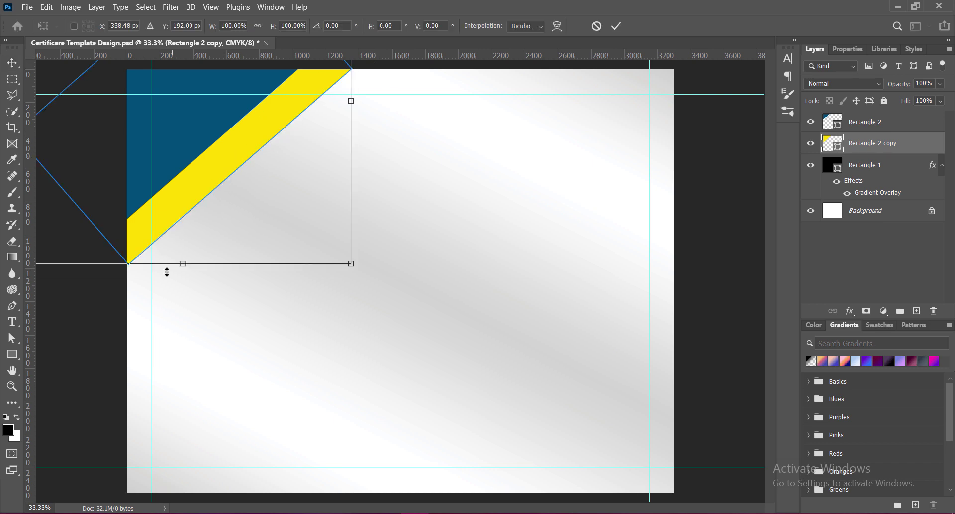
drag(99, 280, 74, 233)
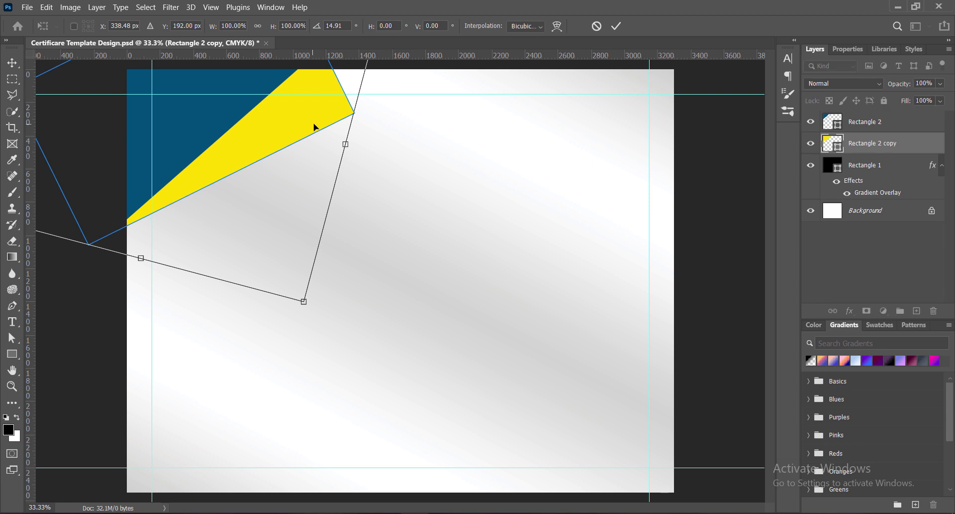
drag(386, 104, 387, 62)
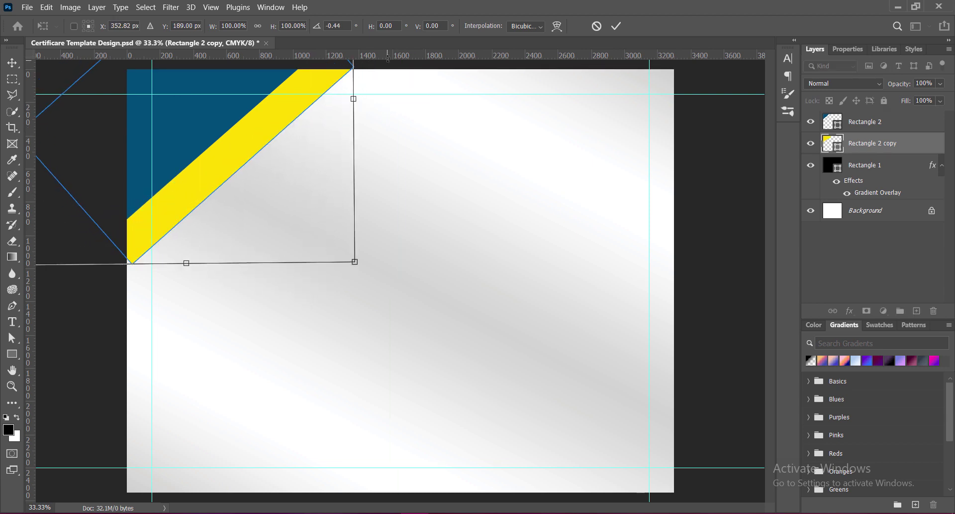
double_click(233, 155)
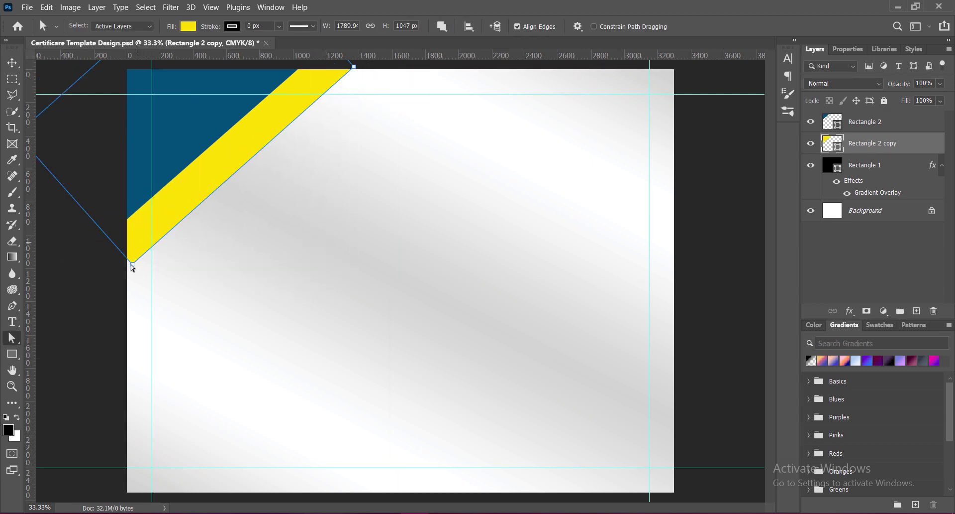
Pull the yellow band's lower-left corner up into a tapering stripe and save.
drag(133, 267, 125, 223)
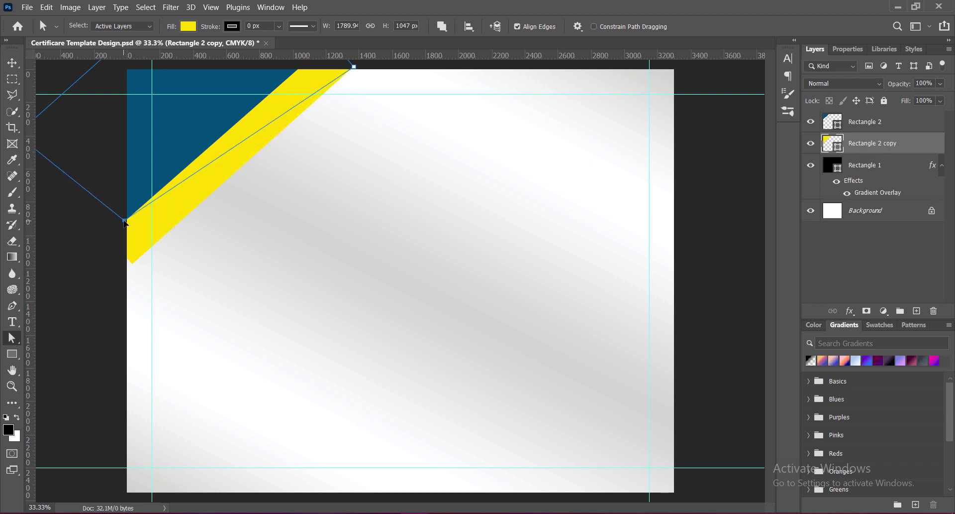
click(454, 206)
click(13, 62)
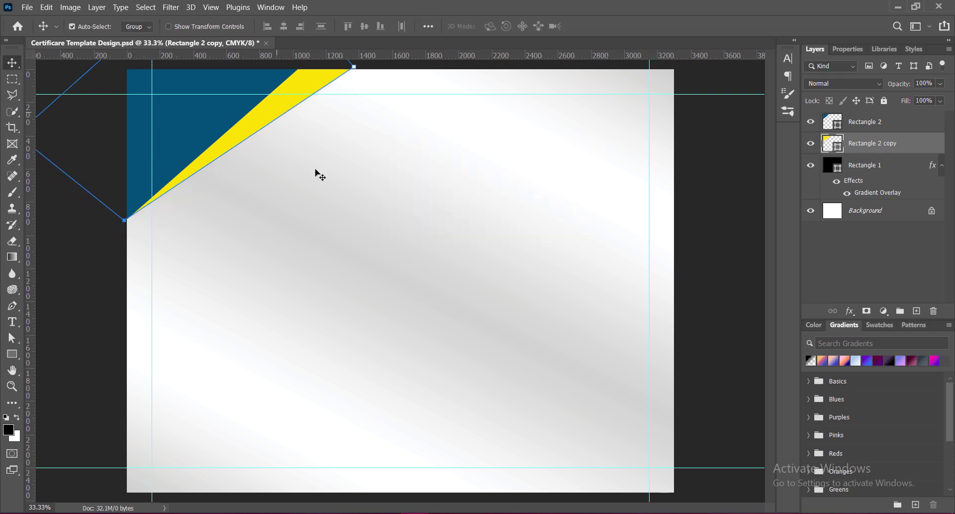
click(320, 175)
click(257, 133)
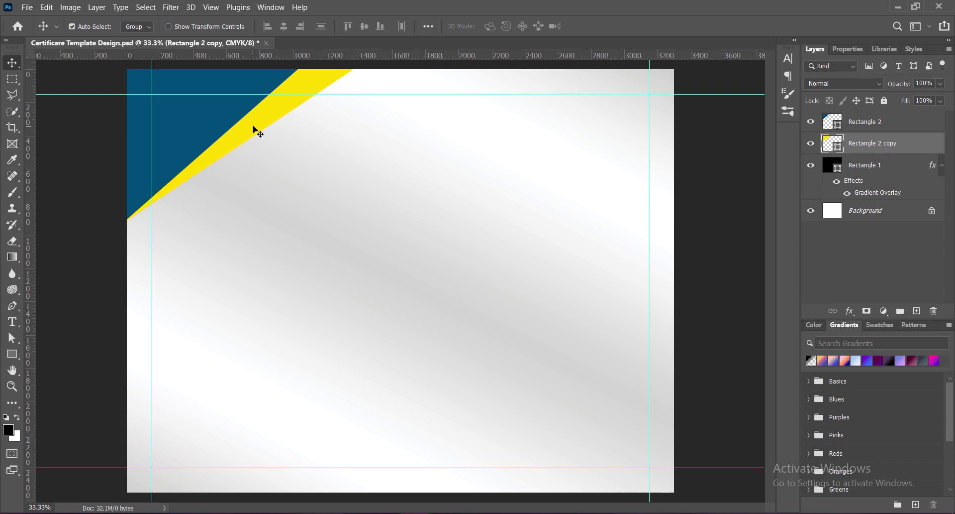
click(713, 275)
key(ctrl+s)
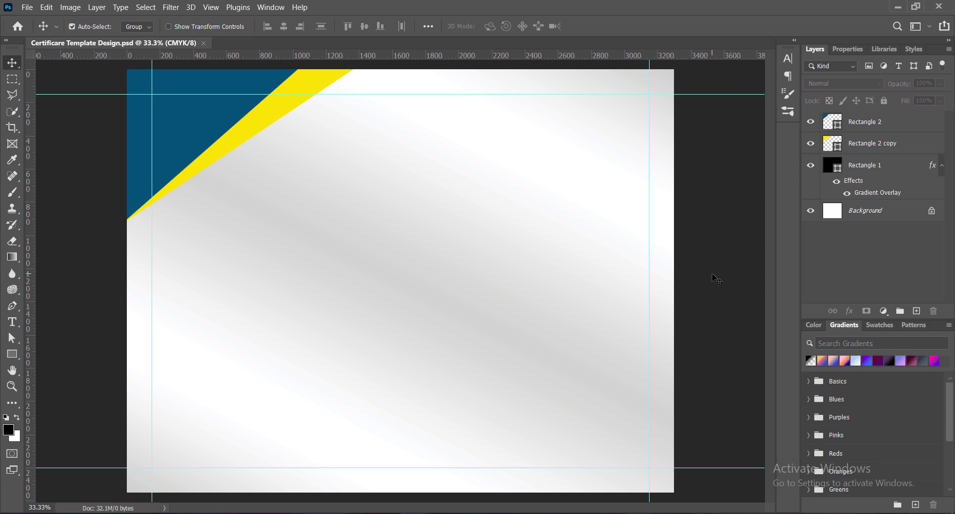
click(259, 129)
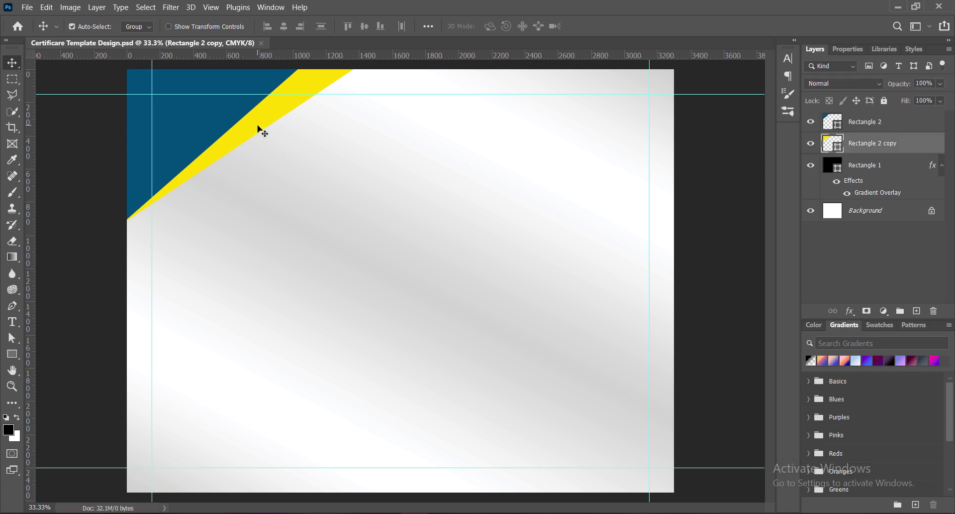
Add a Drop Shadow to Rectangle 2 copy with 60% opacity, 0% spread, 39 px size, then save.
double_click(906, 143)
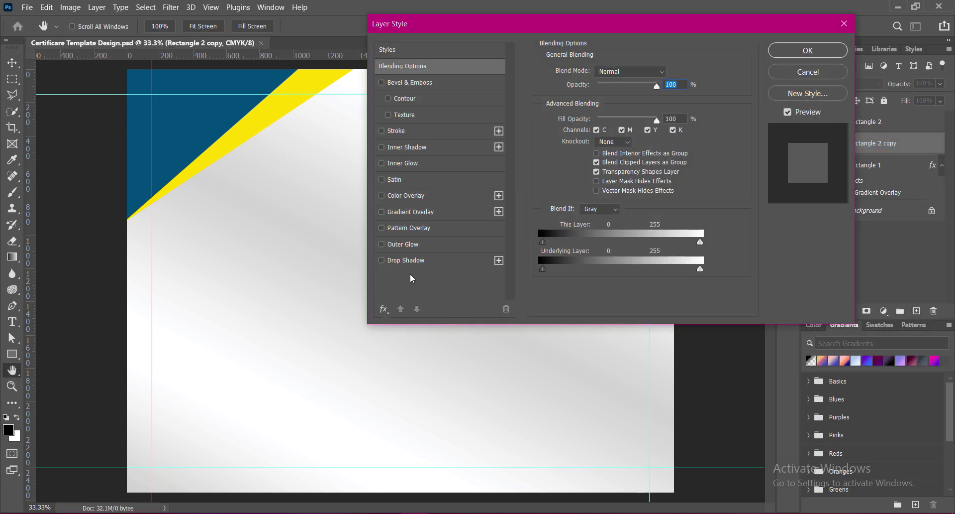
click(382, 260)
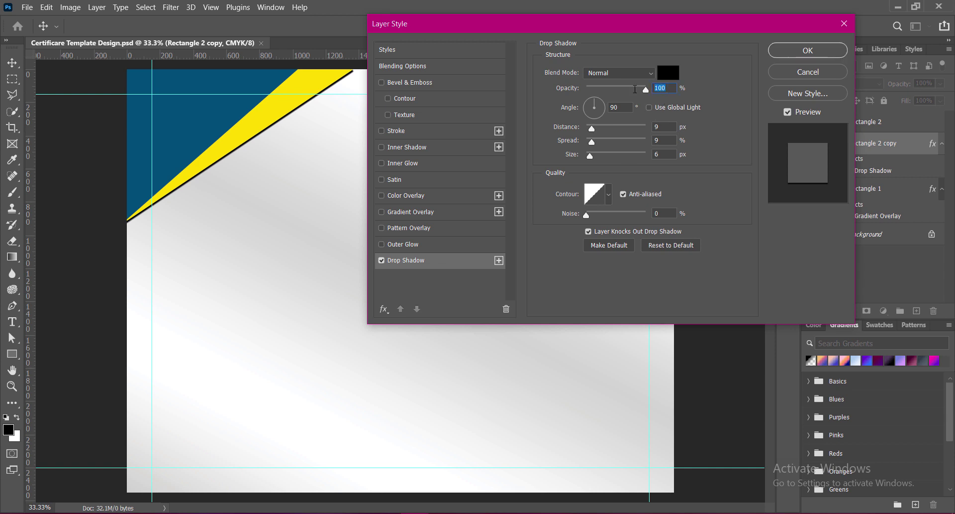
click(631, 88)
drag(591, 142, 605, 158)
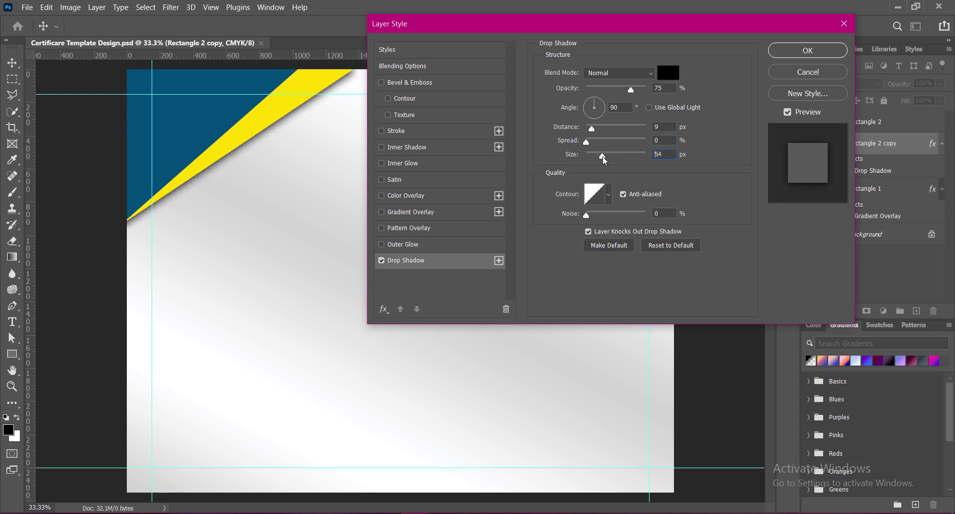
text(39)
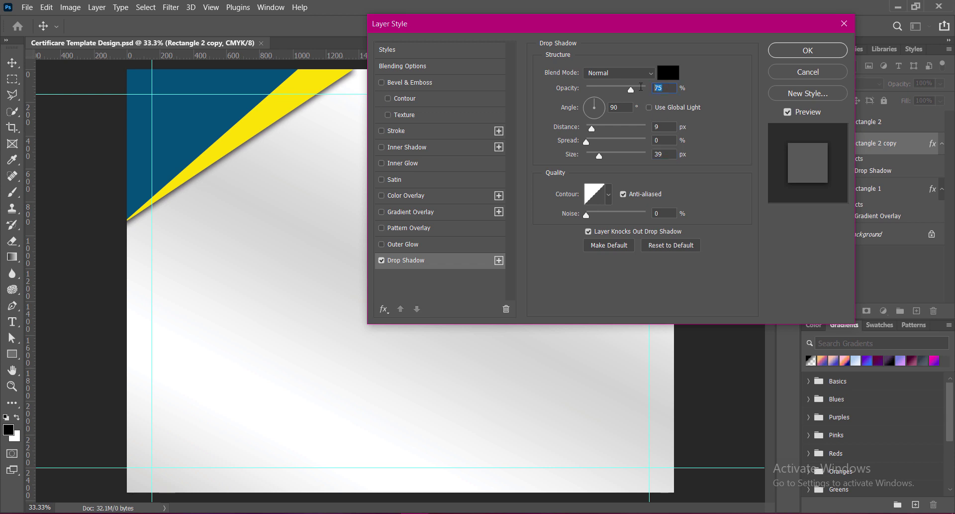
text(60)
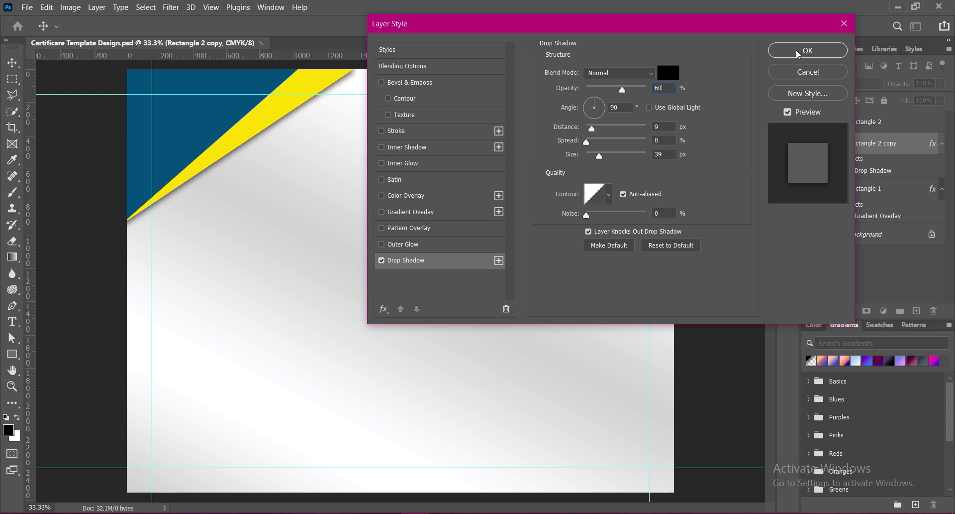
click(798, 51)
key(ctrl+s)
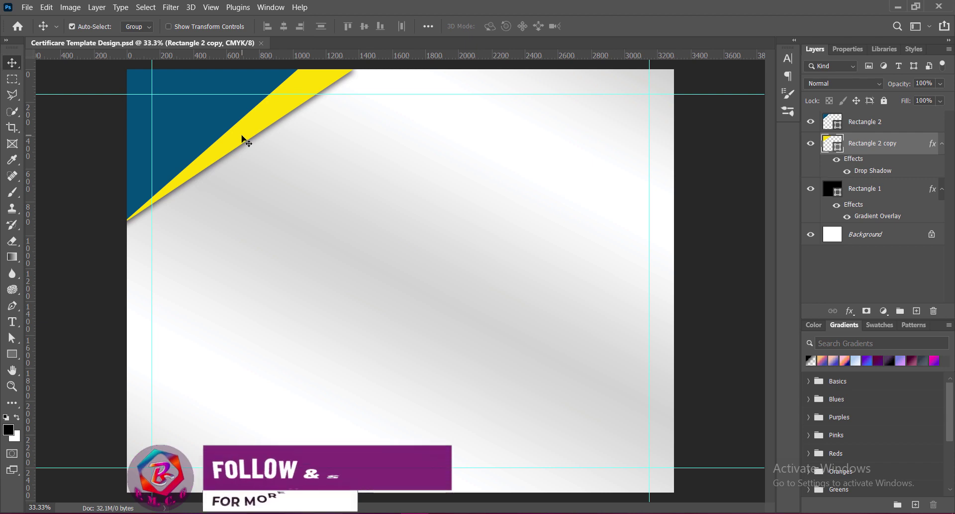
Duplicate both banner layers and flip the copy horizontally into the top-right corner.
click(207, 128)
drag(205, 124, 600, 135)
key(ctrl+t)
right_click(604, 124)
click(630, 427)
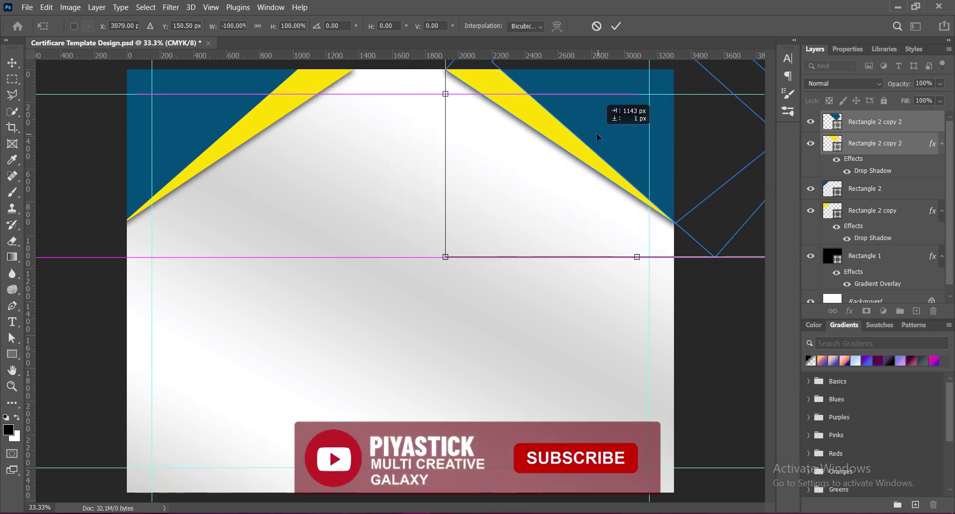
key(Return)
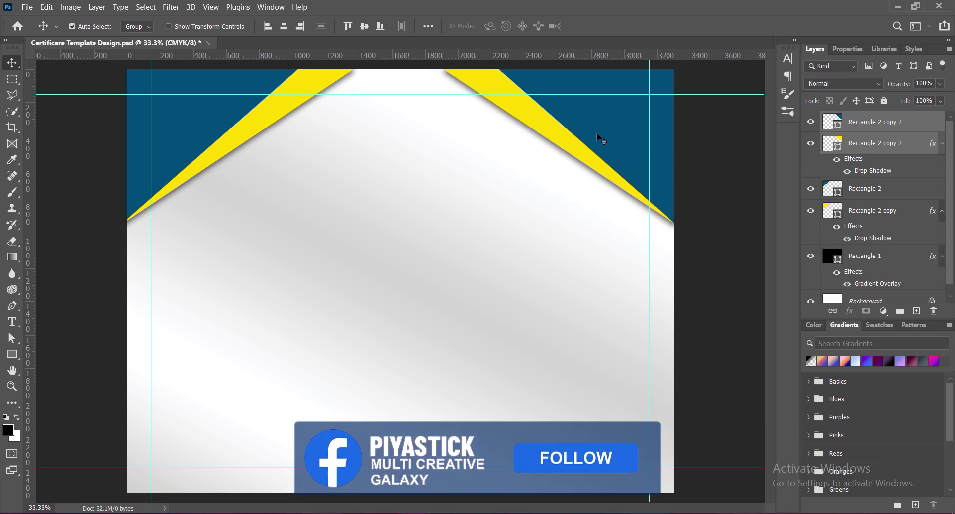
Select both top banners and nudge them slightly to the right.
click(697, 239)
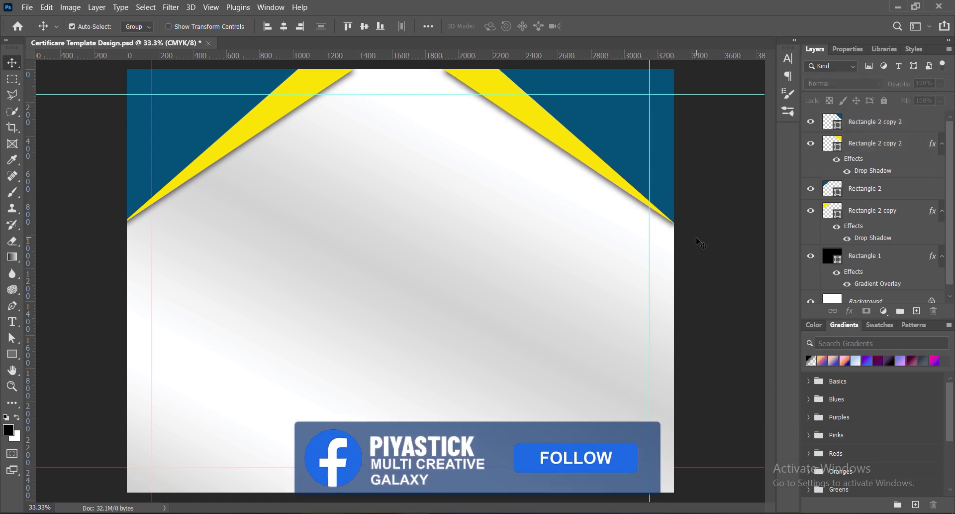
ctrl+click(209, 110)
shift+click(593, 121)
key(ctrl+t)
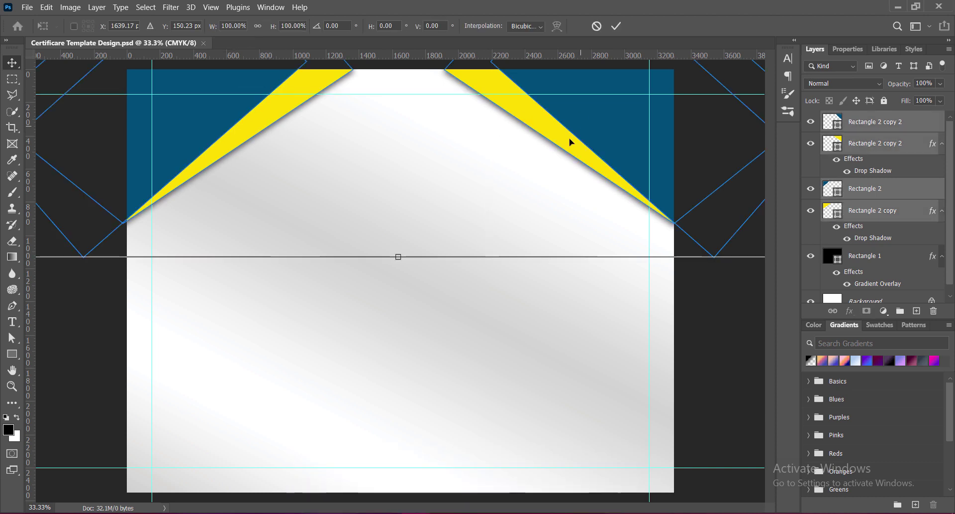
drag(471, 167, 473, 167)
drag(474, 163, 474, 163)
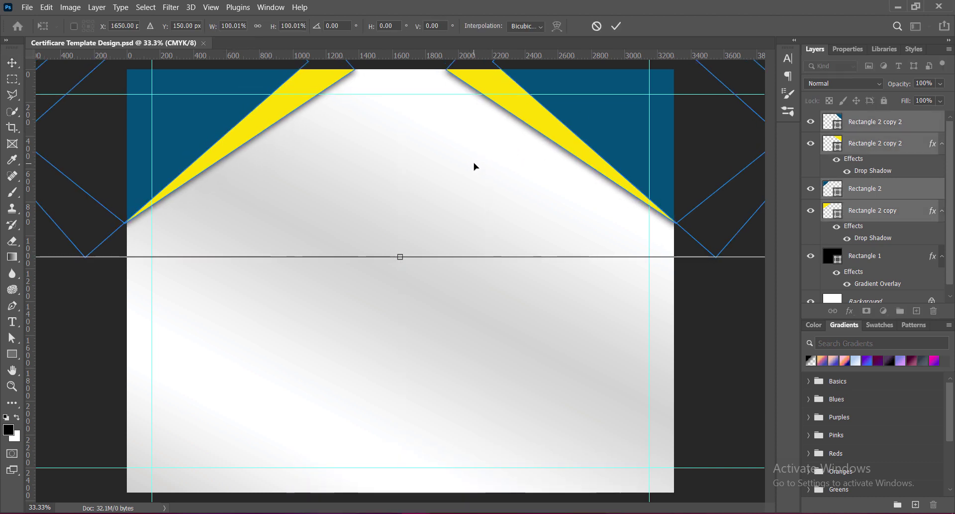
key(Return)
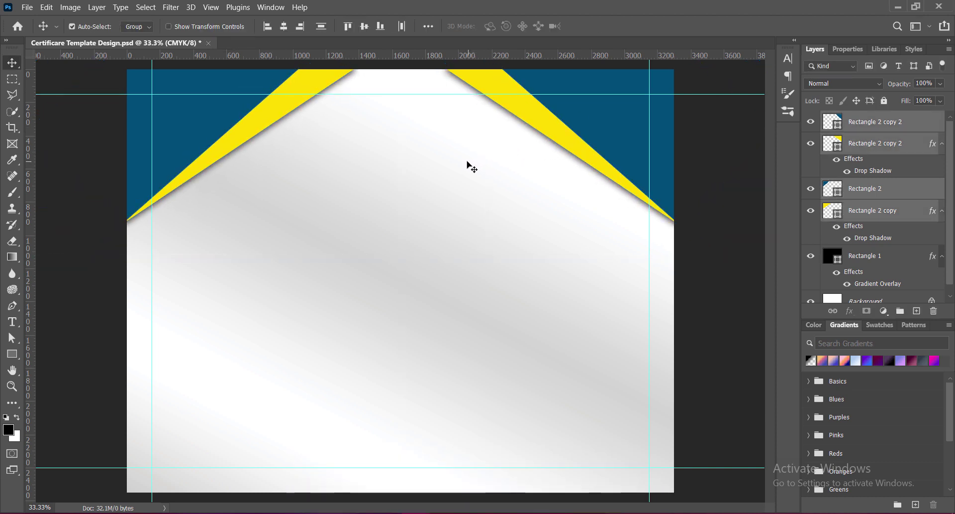
Duplicate the top banners, flip the copies vertically, and move them to the bottom edge.
drag(499, 85, 511, 367)
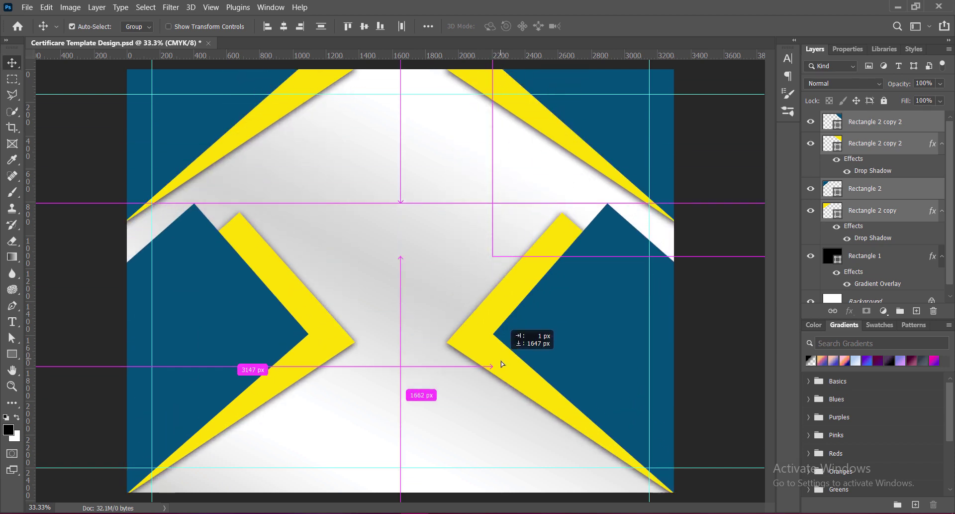
key(ctrl+t)
right_click(427, 336)
click(448, 322)
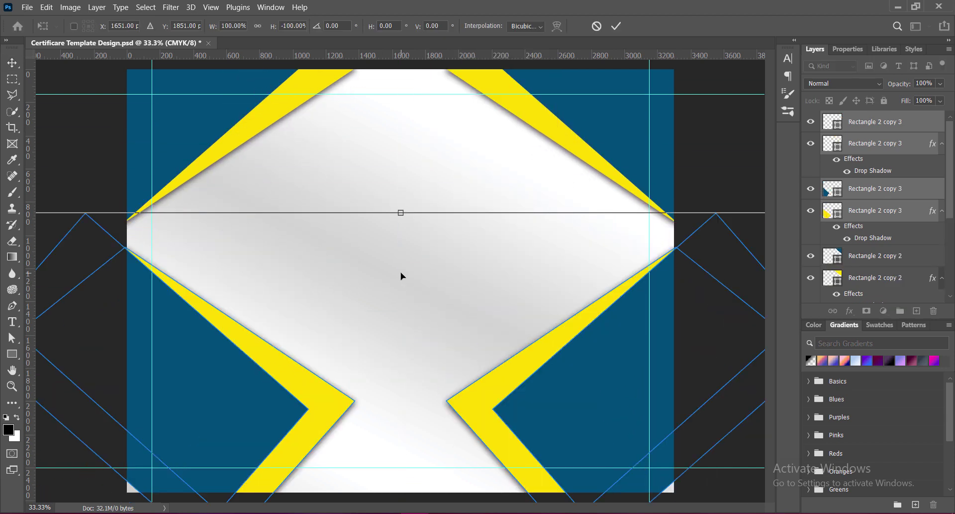
mouse_move(401, 276)
mouse_down()
mouse_move(398, 429)
mouse_move(401, 368)
mouse_up()
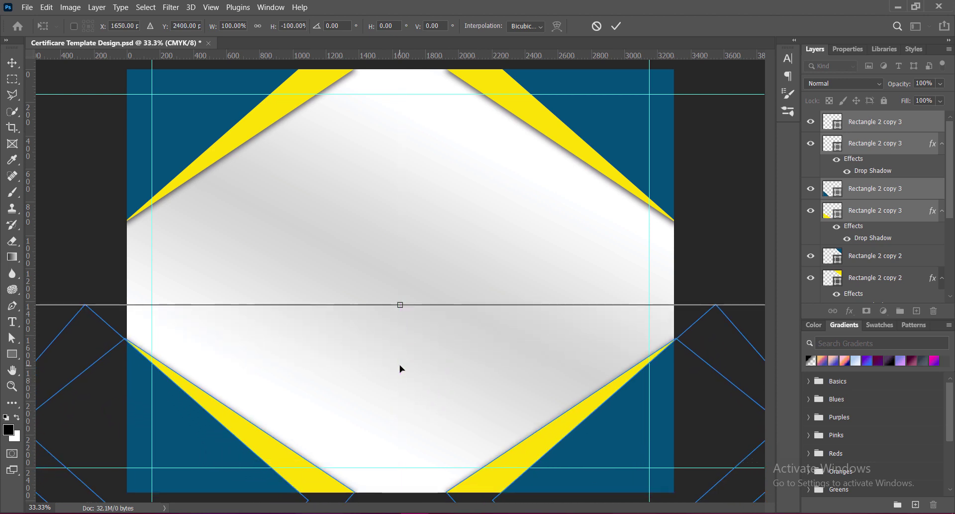
key(Return)
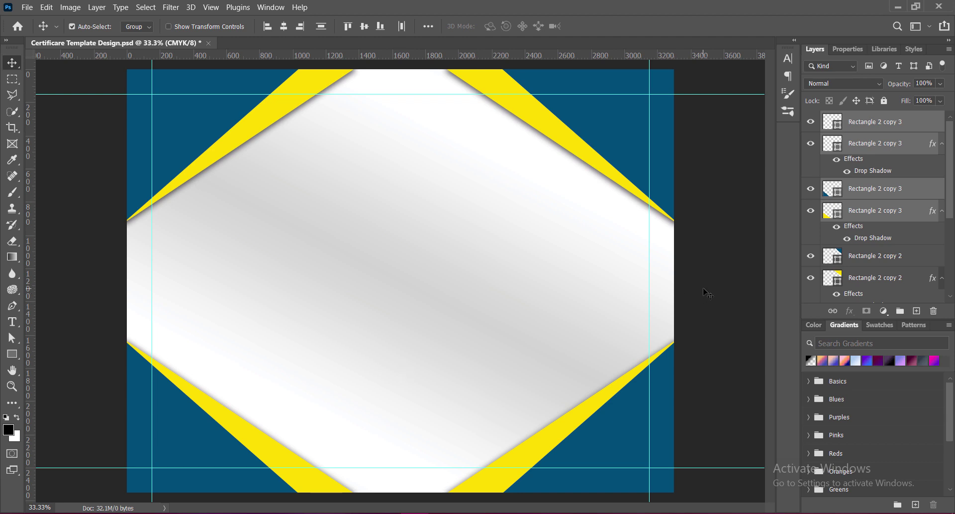
Save, group the Rectangle 2 copy stripe layers as Group 1, and drag it below Rectangle 2.
click(706, 293)
key(ctrl+s)
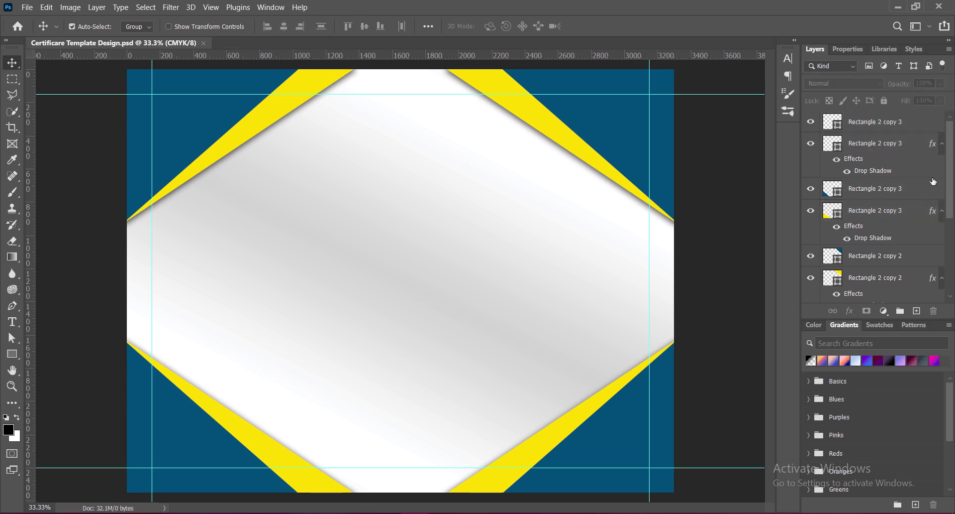
click(573, 424)
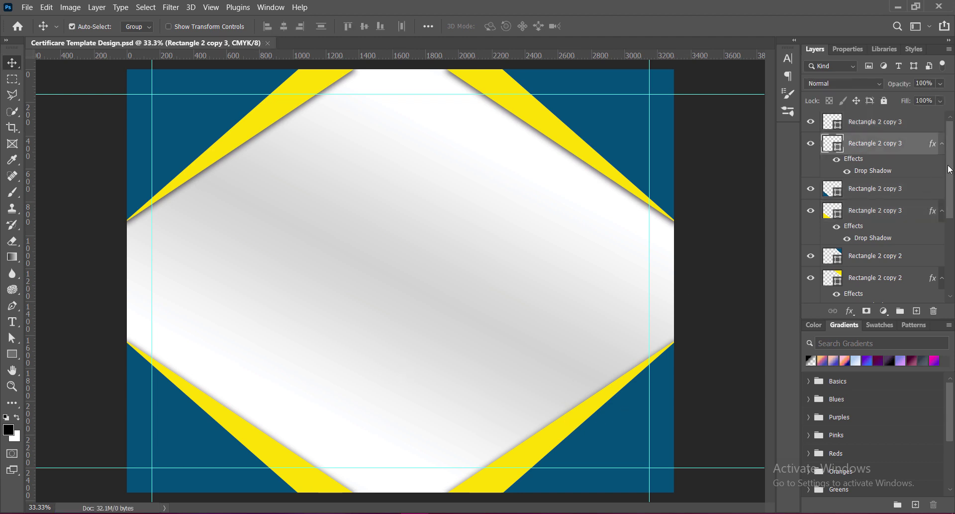
key(ctrl)
ctrl+click(879, 214)
ctrl+click(879, 277)
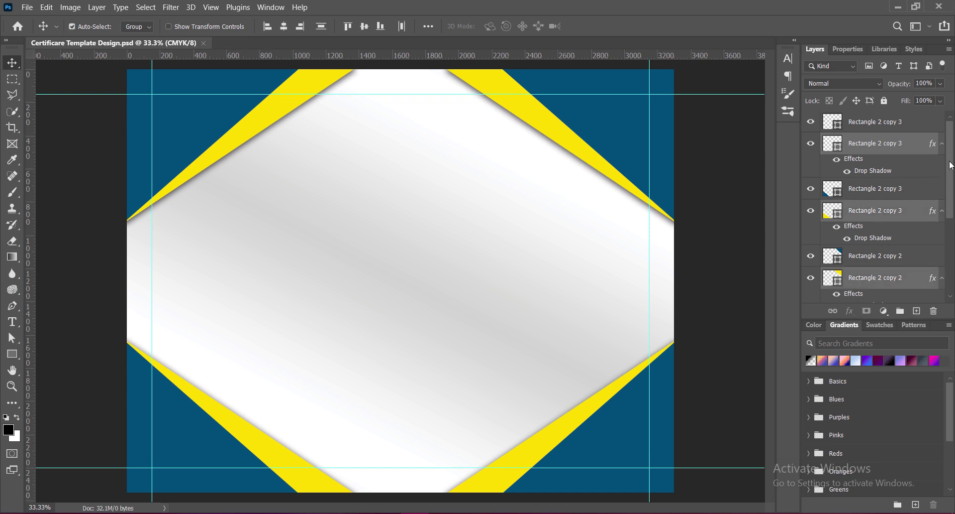
scroll(879, 236, down, 5)
key(ctrl+g)
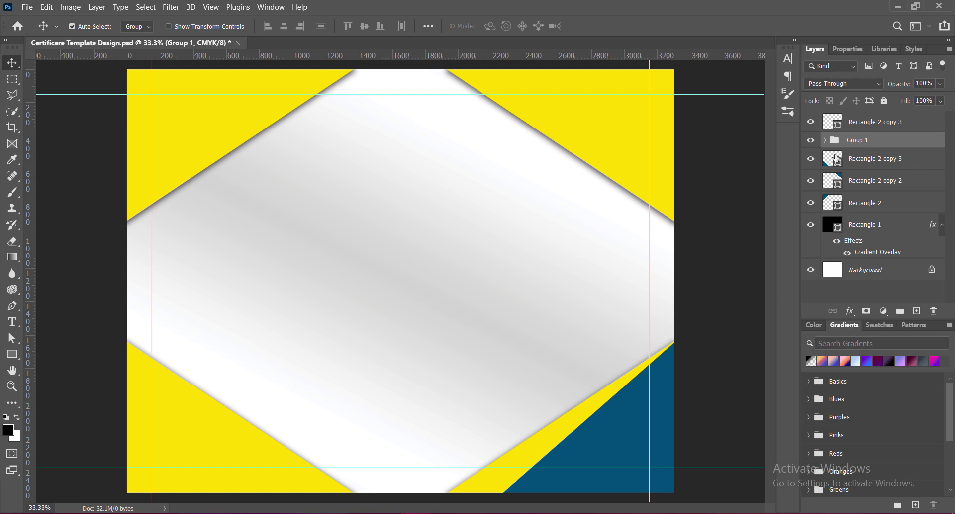
drag(836, 158, 849, 212)
click(711, 265)
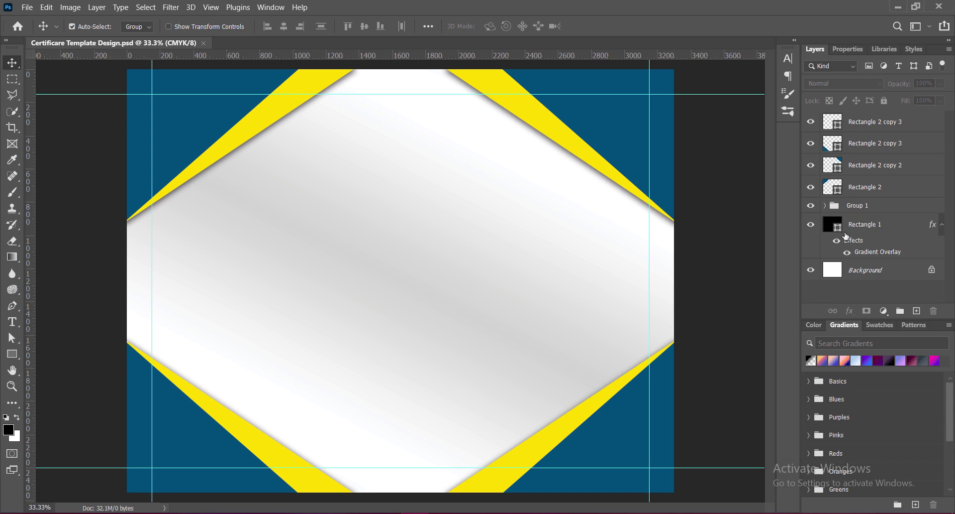
click(860, 205)
Draw a large rectangle over the certificate centre and colour it white.
click(916, 310)
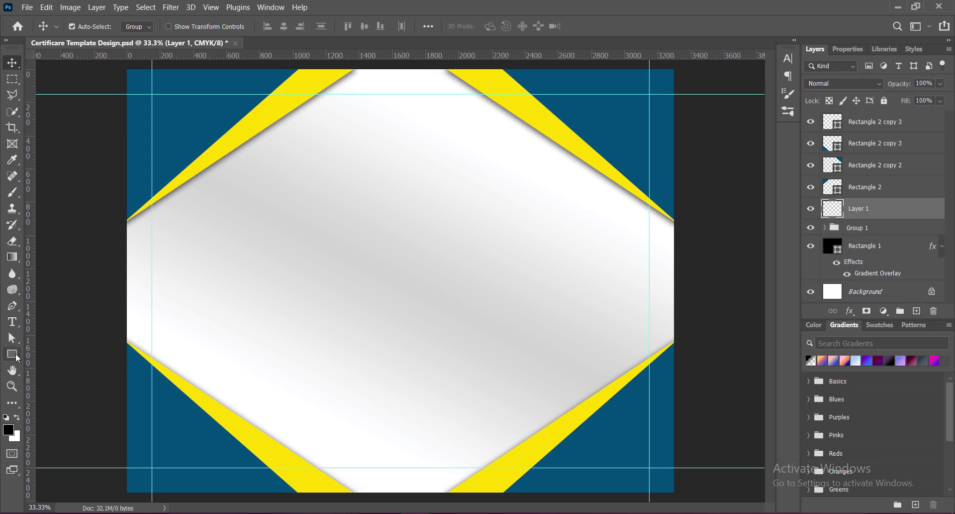
right_click(12, 353)
click(50, 348)
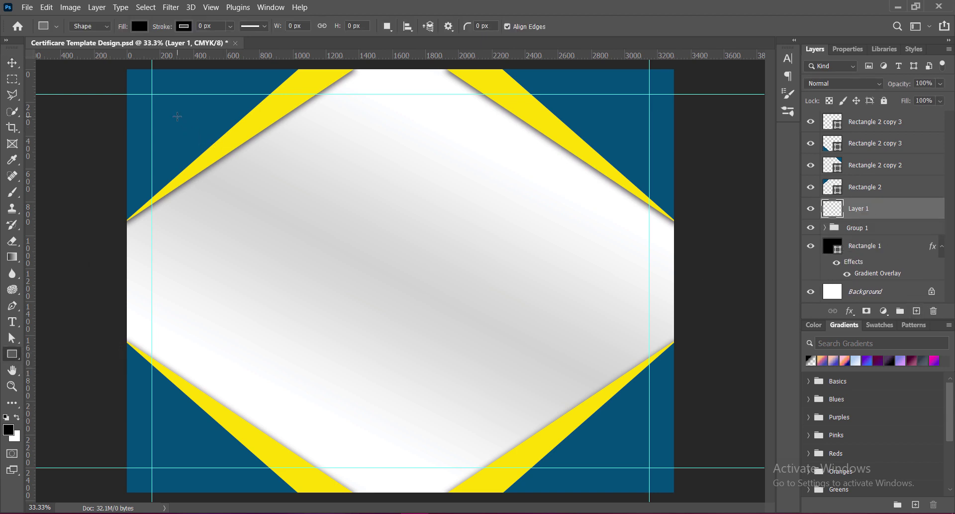
mouse_move(177, 116)
mouse_down()
mouse_move(593, 454)
mouse_move(635, 454)
mouse_up()
key(v)
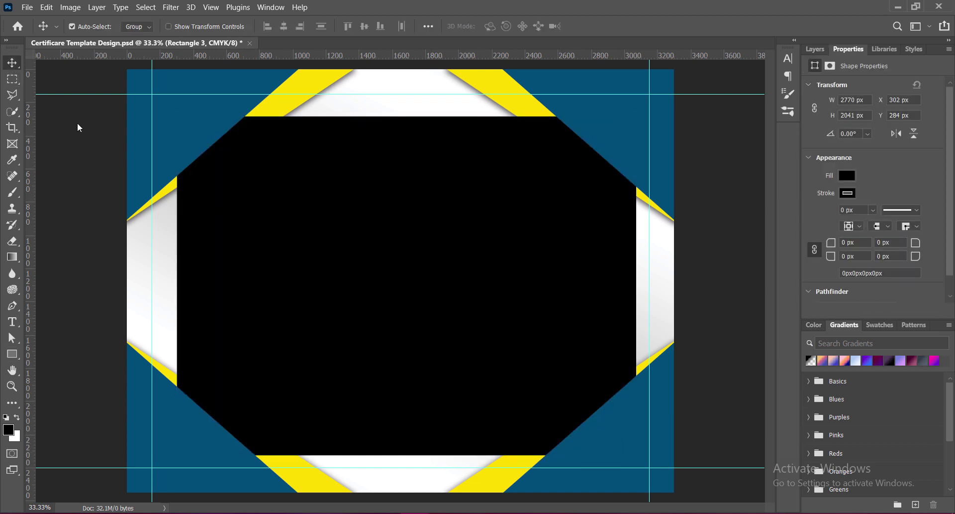
click(815, 48)
double_click(832, 208)
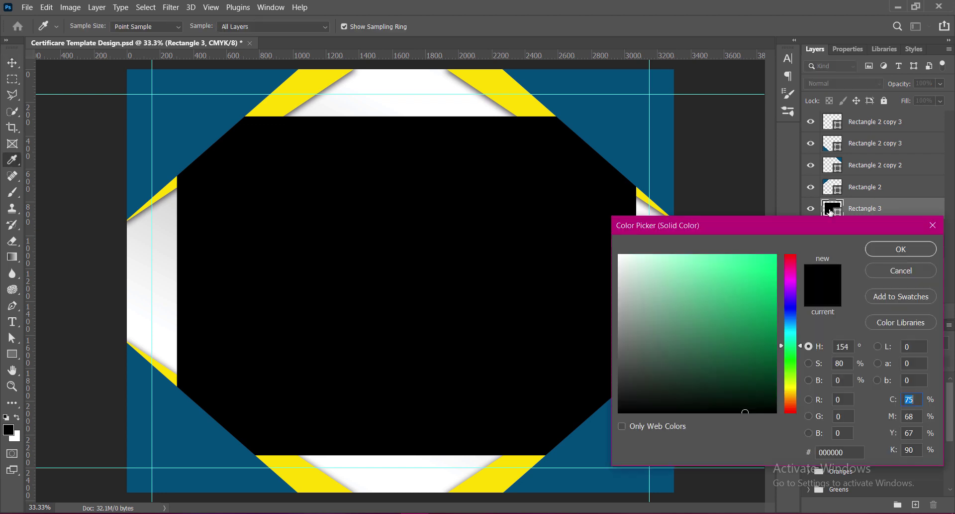
drag(627, 269, 592, 227)
click(880, 246)
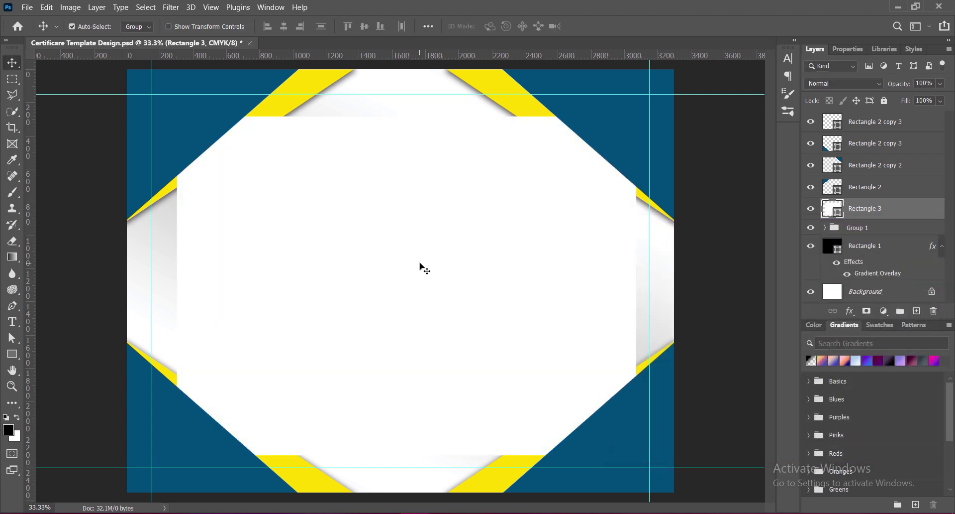
Enlarge the white rectangle slightly and centre it on the page.
key(ctrl+t)
drag(412, 265, 406, 260)
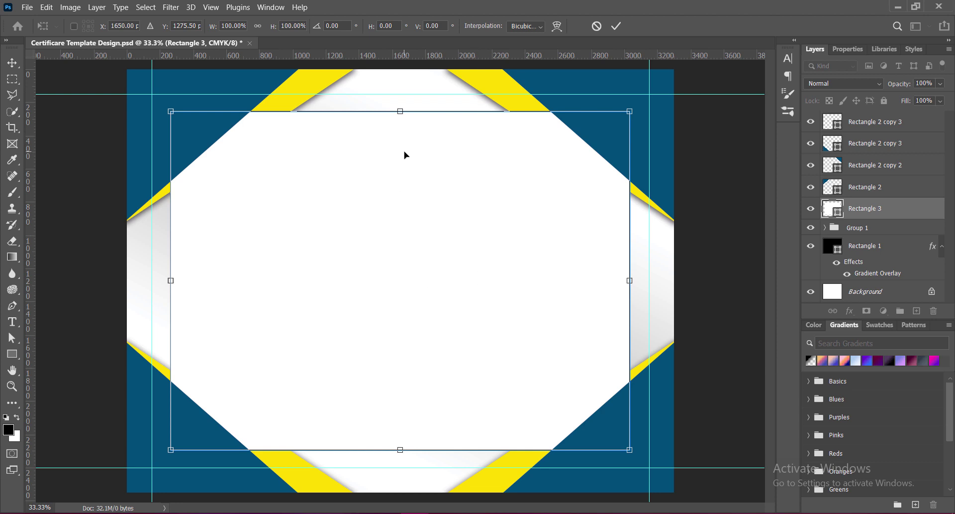
drag(400, 110, 400, 108)
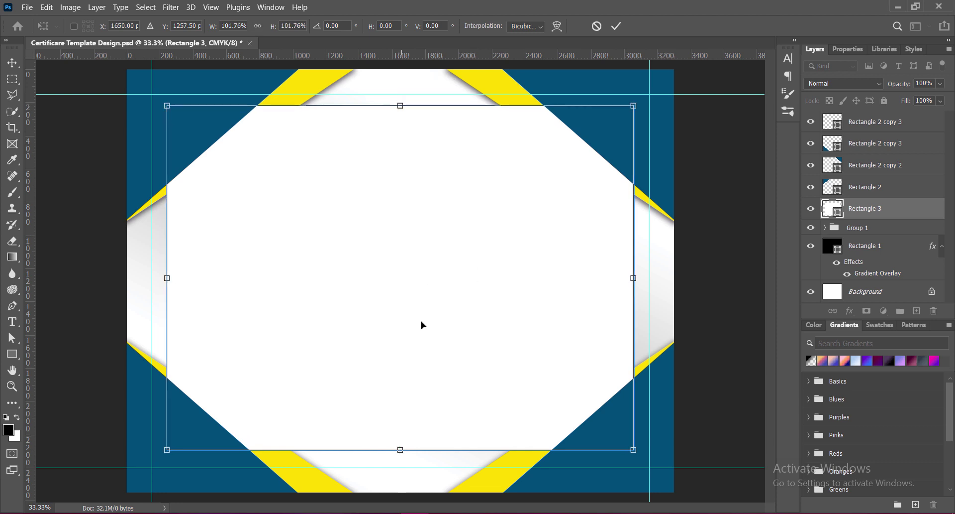
drag(421, 260, 419, 262)
key(Return)
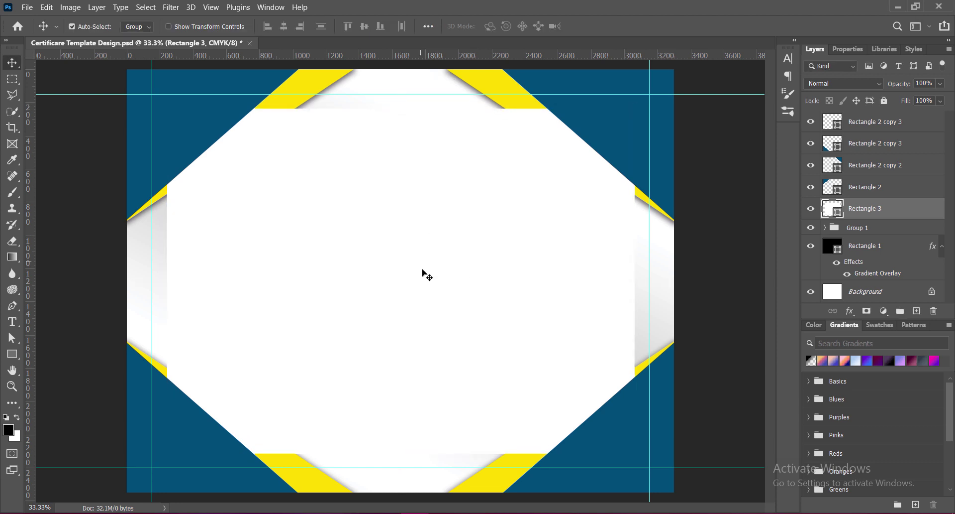
Give Rectangle 3 a drop shadow with distance 0 and size 60, then save.
double_click(895, 209)
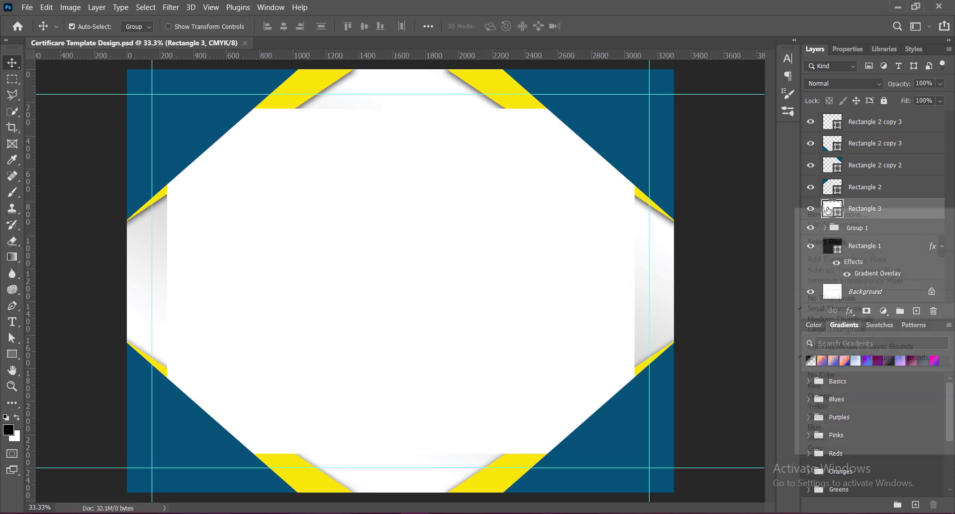
click(407, 260)
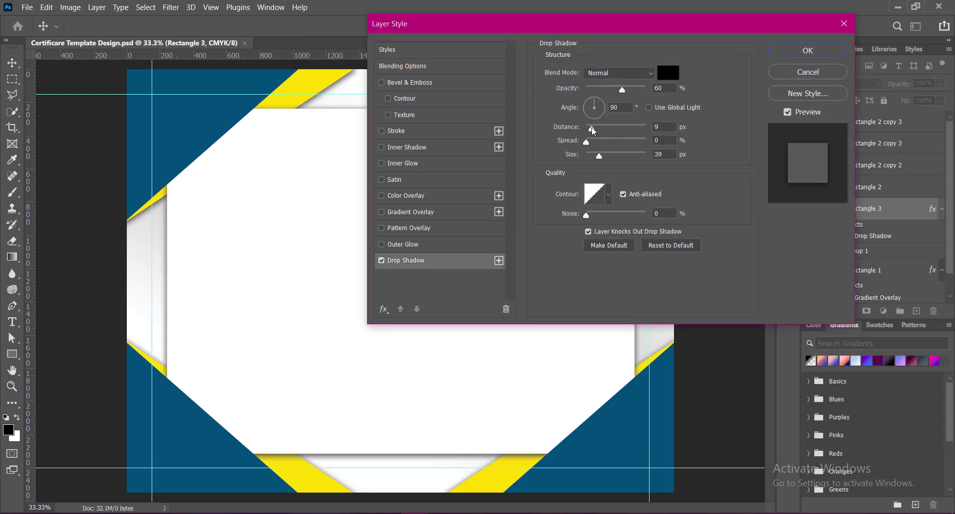
drag(593, 130, 558, 131)
double_click(666, 154)
text(60)
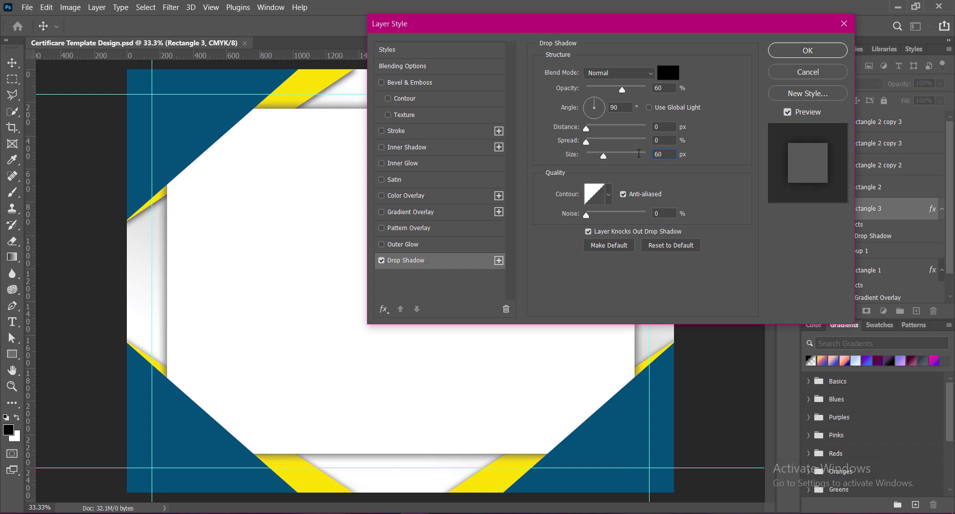
click(774, 53)
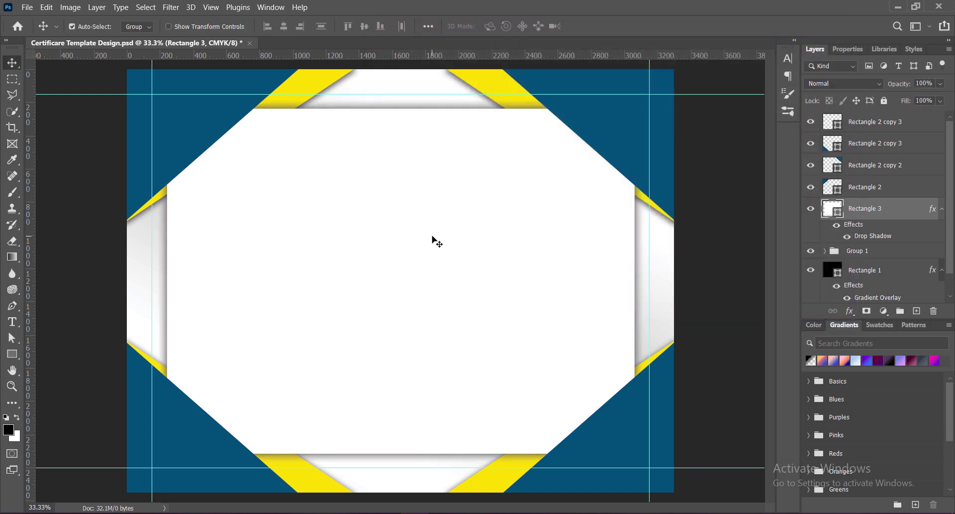
key(ctrl+s)
Draw a rectangle of about 3000×2250 px along the inner guides with no fill.
click(888, 122)
click(917, 311)
drag(12, 354, 44, 356)
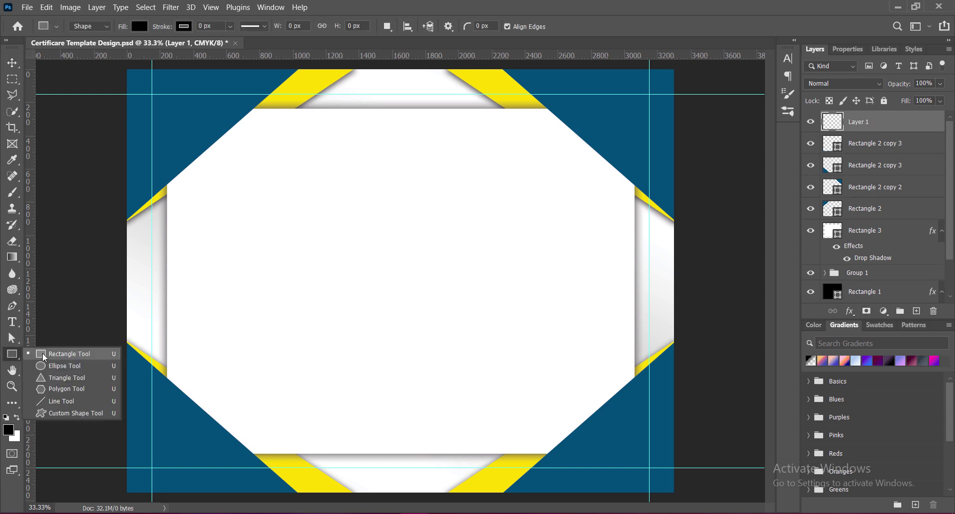
mouse_move(152, 93)
mouse_down()
mouse_move(482, 458)
mouse_move(648, 466)
mouse_up()
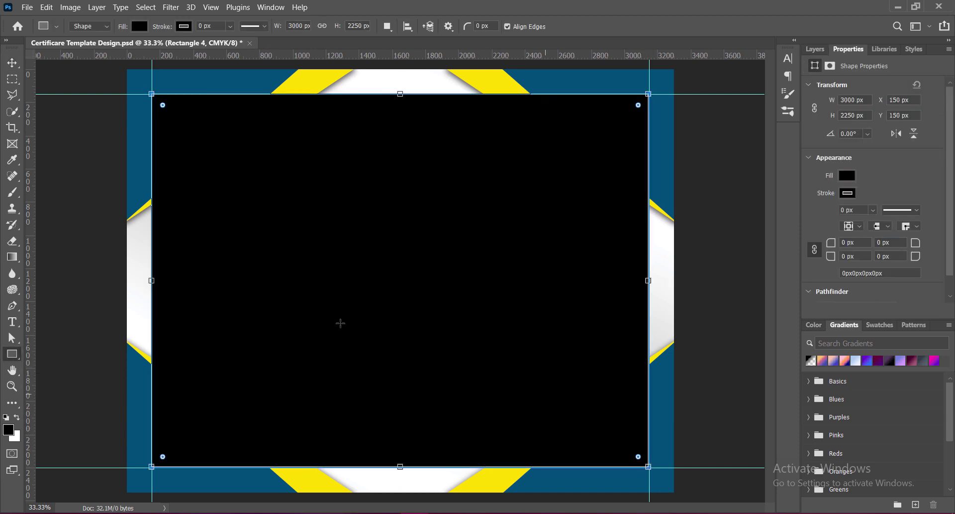
key(v)
click(848, 175)
click(789, 199)
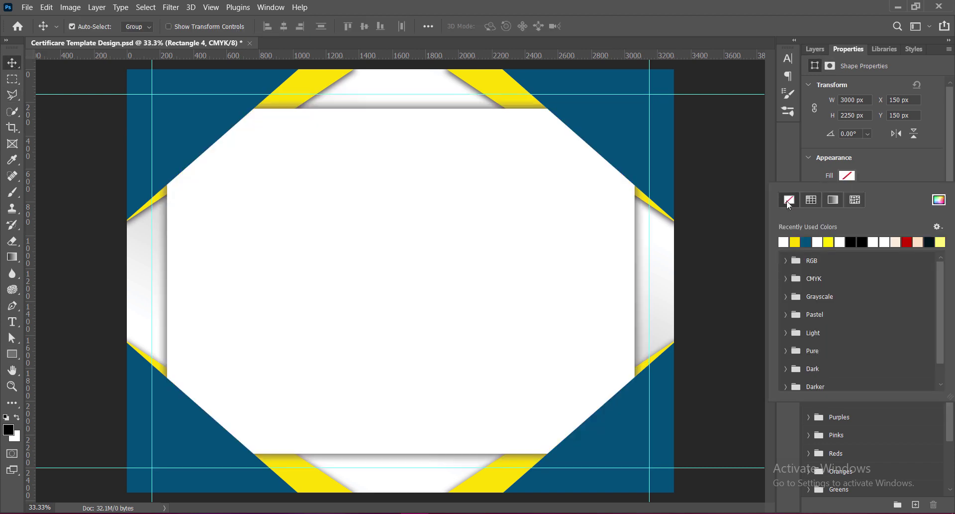
click(894, 176)
Give the frame a white outline stroke 15.6 px wide.
click(847, 193)
click(939, 215)
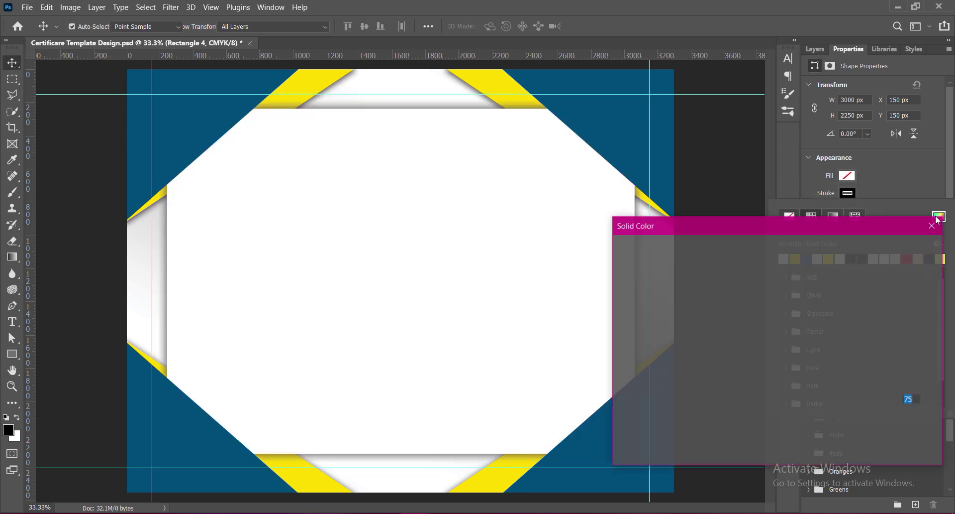
click(902, 249)
click(889, 174)
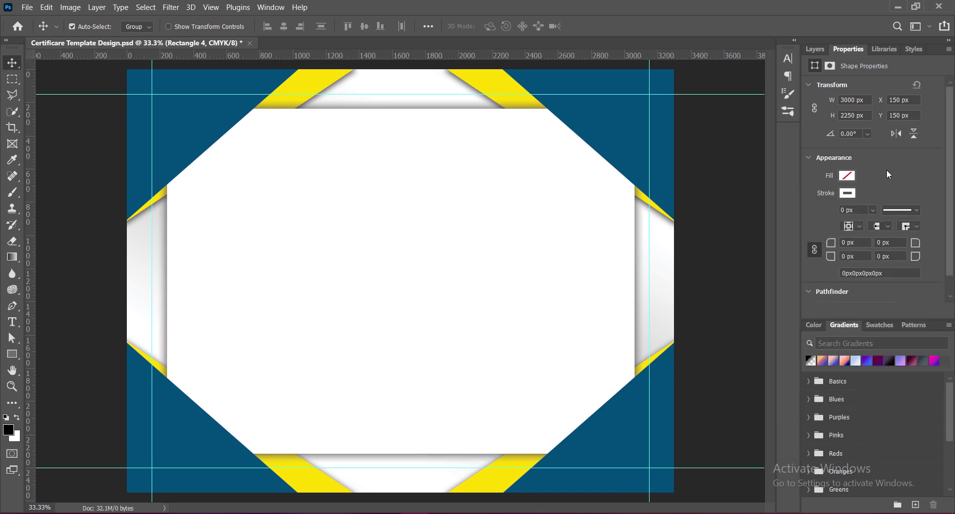
click(873, 210)
drag(873, 223, 887, 226)
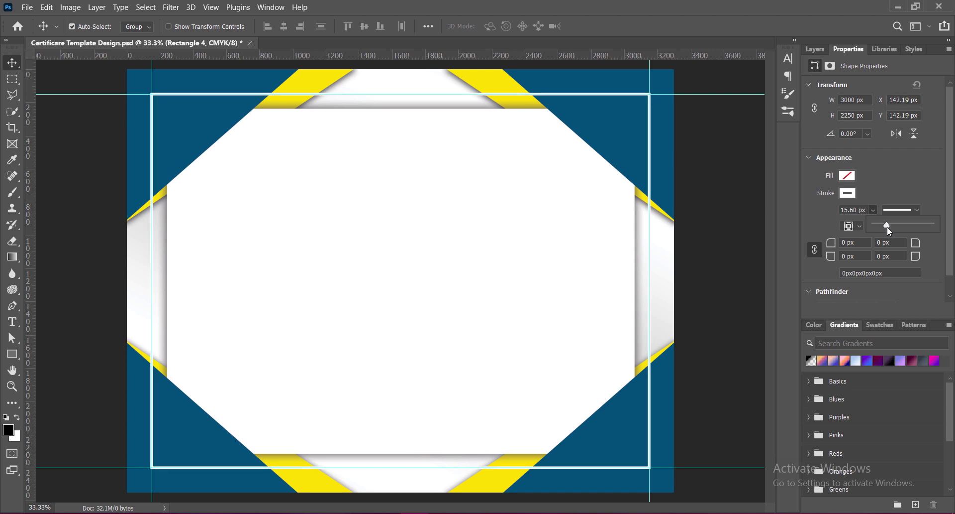
click(725, 241)
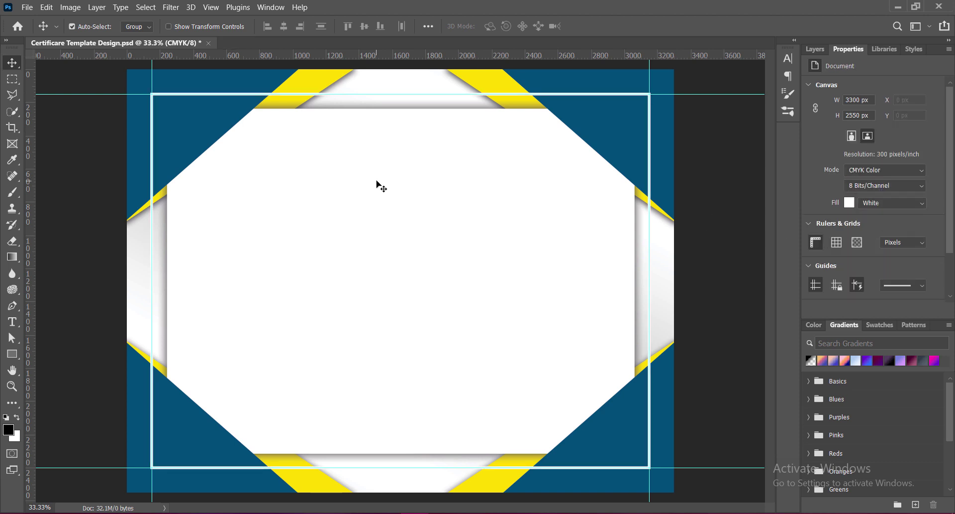
Shrink Rectangle 4 to about 98% and recentre it on the page.
click(815, 48)
click(868, 121)
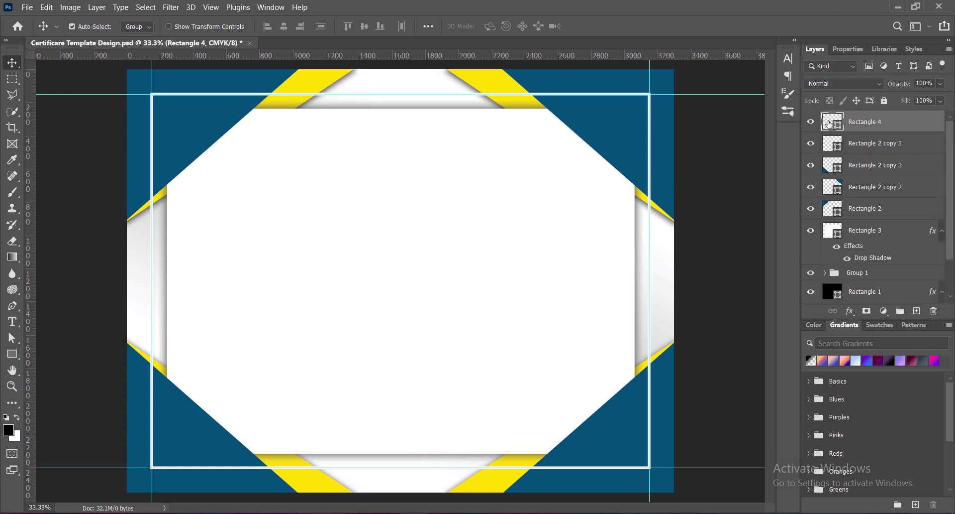
key(ctrl+t)
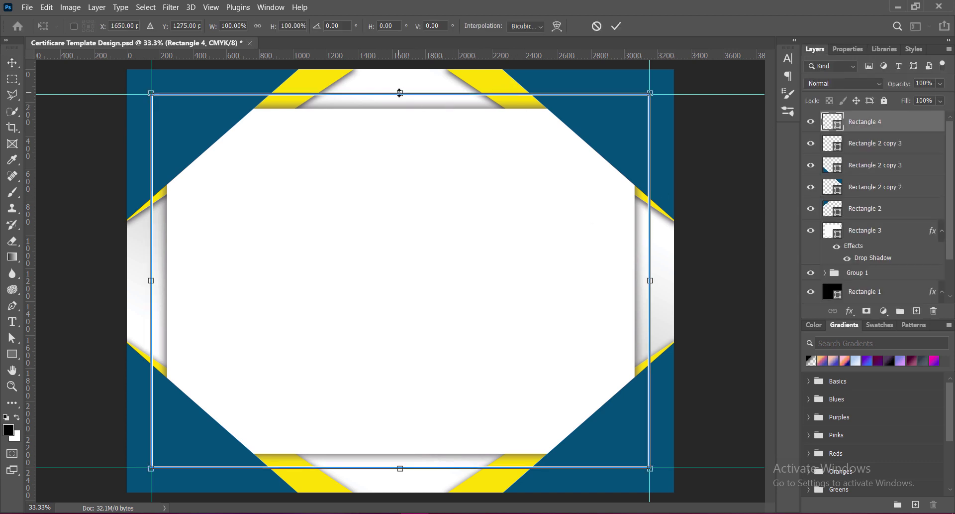
drag(400, 93, 400, 97)
drag(396, 243, 395, 240)
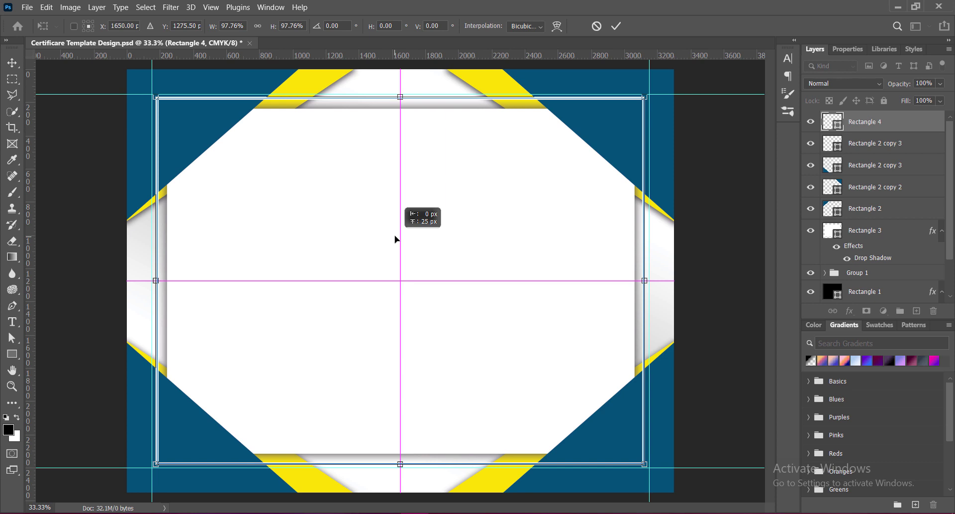
drag(400, 464, 401, 468)
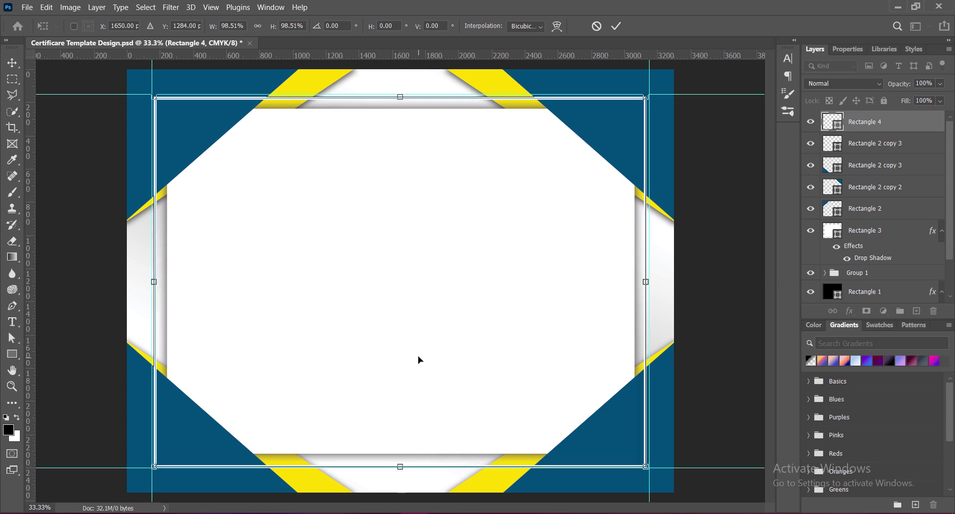
drag(420, 360, 418, 358)
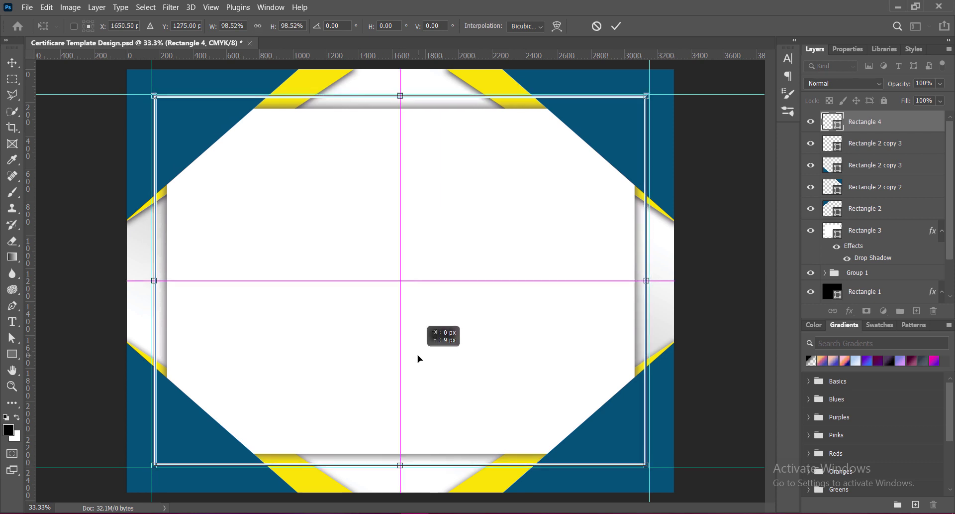
key(Return)
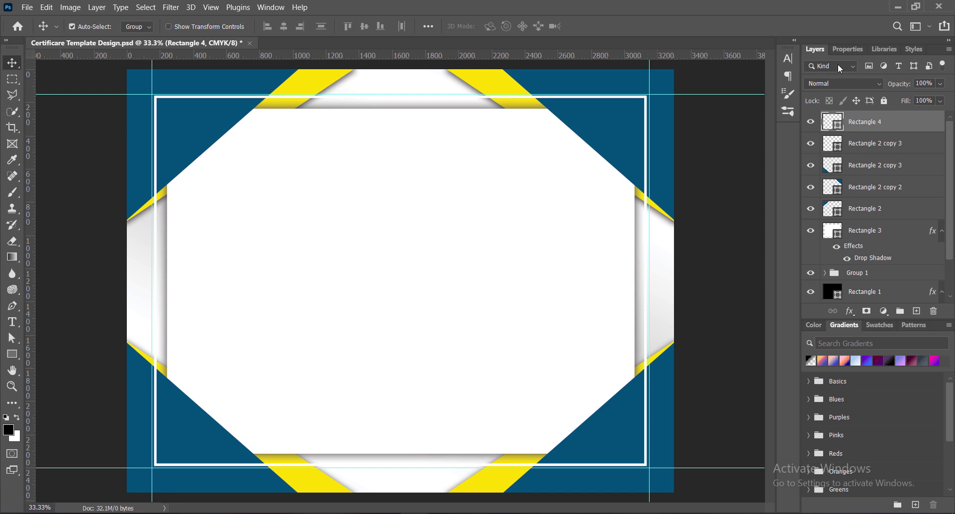
Change the frame's outline colour to yellow.
click(848, 49)
click(854, 194)
click(840, 259)
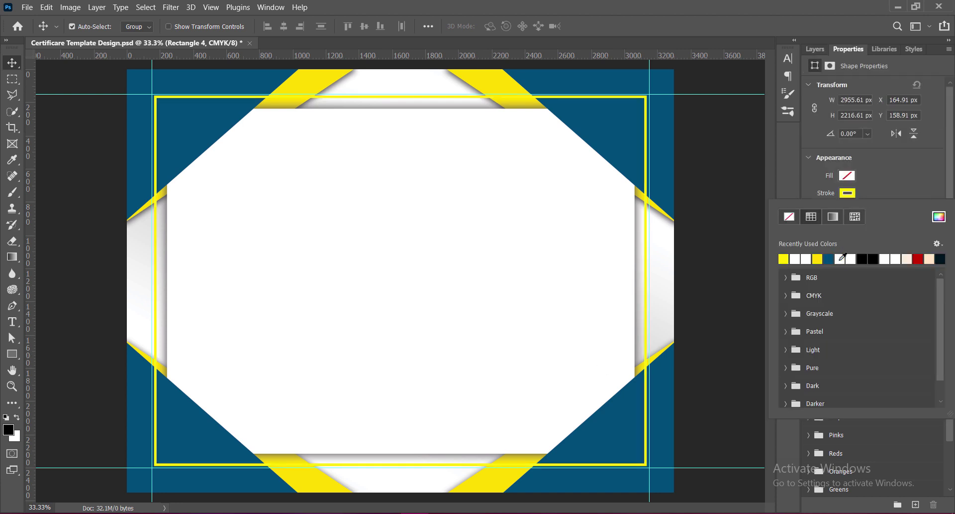
click(718, 249)
click(815, 49)
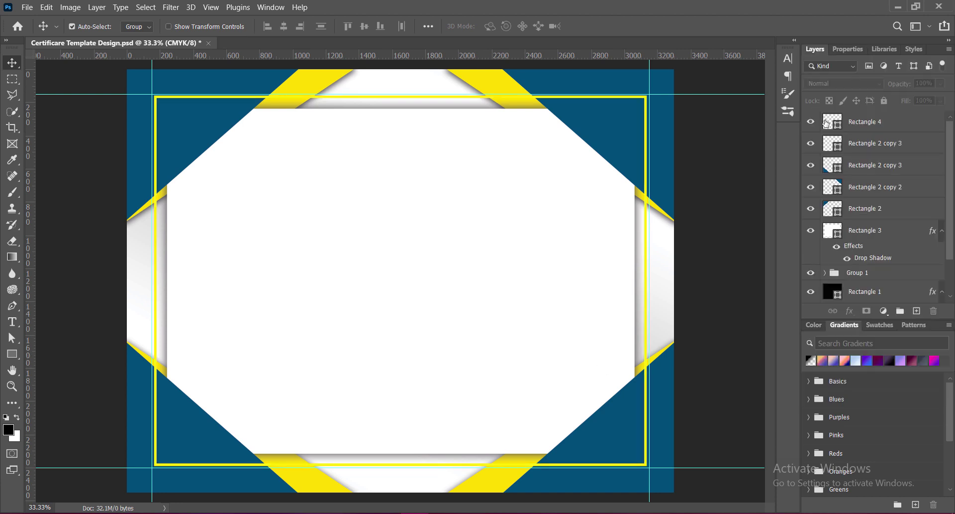
click(876, 121)
Add a drop shadow to the yellow frame and try out opacity, size and spread values.
double_click(906, 121)
click(381, 260)
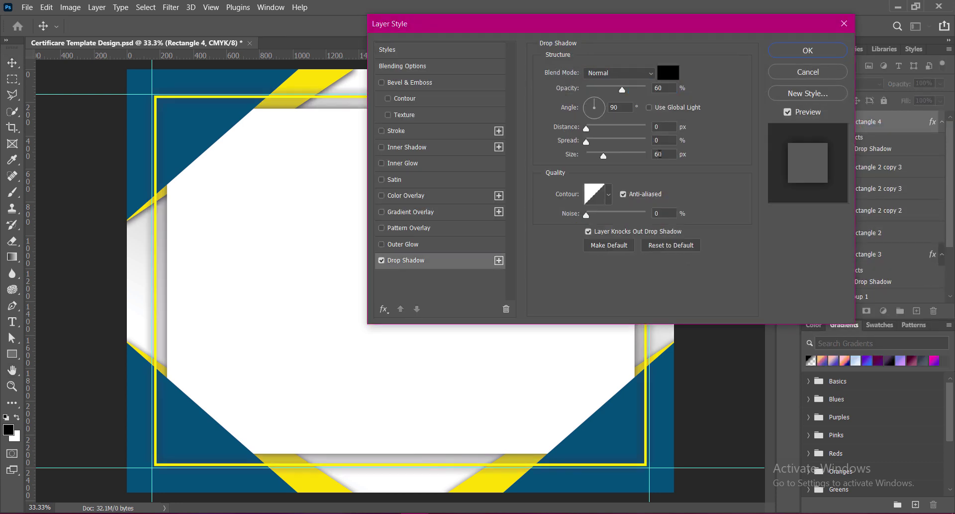
click(621, 88)
text(75)
drag(600, 158, 594, 156)
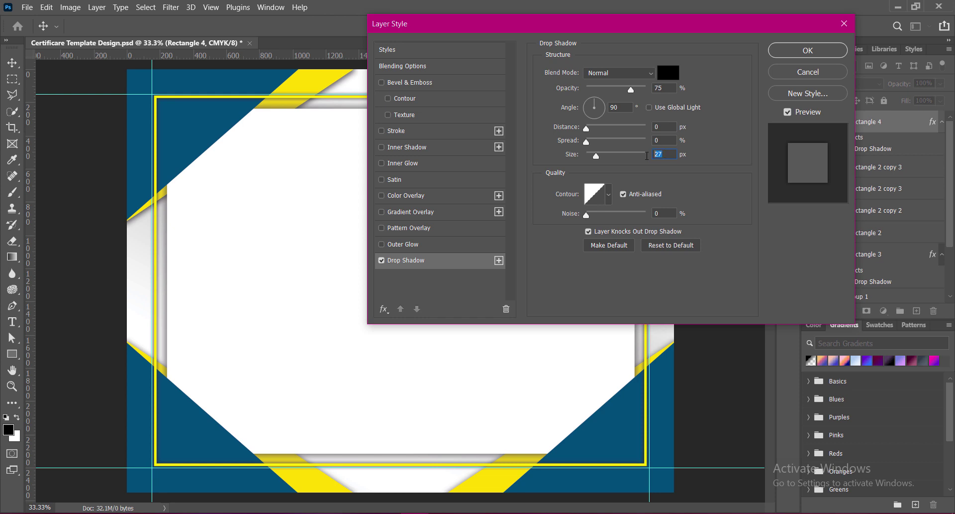
text(33)
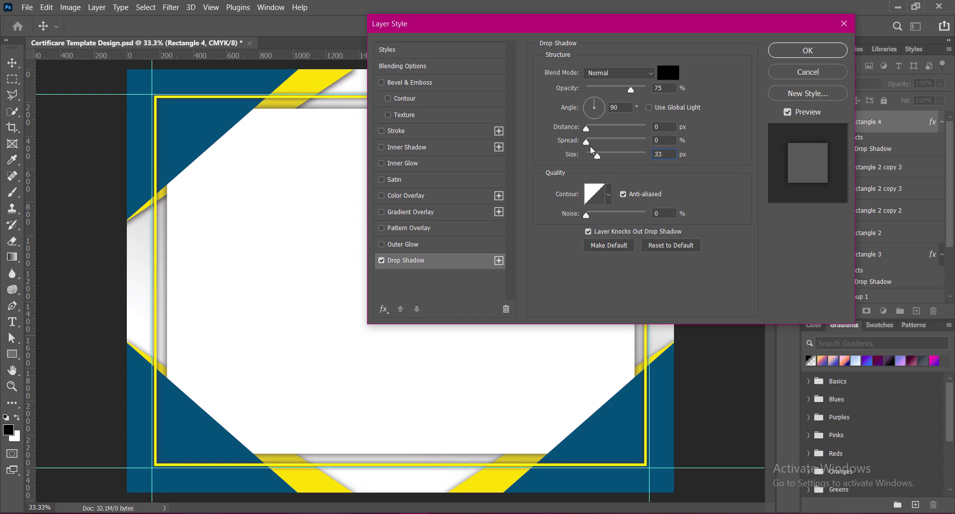
drag(589, 142, 592, 144)
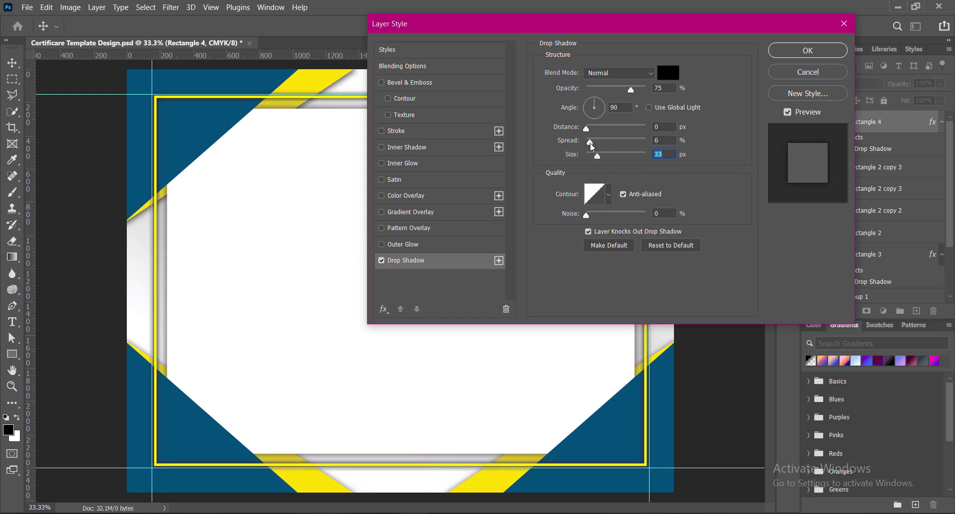
click(585, 143)
Set the shadow to 81% opacity, 27 px size, 9 px distance, then save.
mouse_move(631, 89)
mouse_down()
mouse_move(651, 93)
mouse_move(641, 90)
mouse_up()
drag(597, 156, 596, 155)
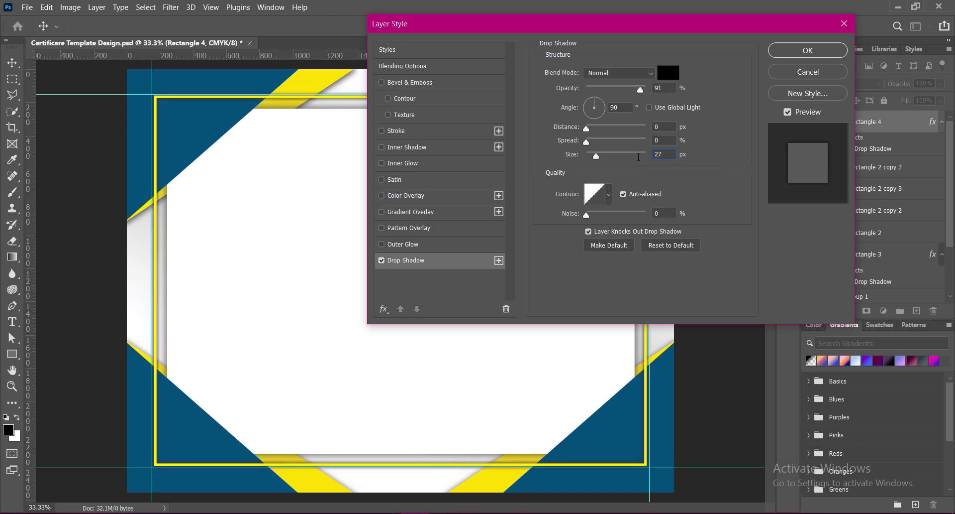
double_click(660, 88)
text(81)
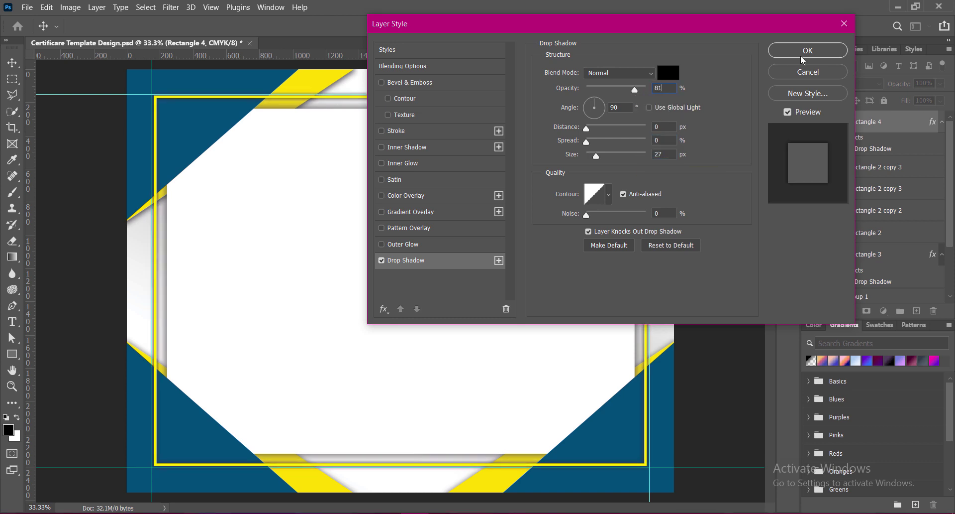
click(802, 54)
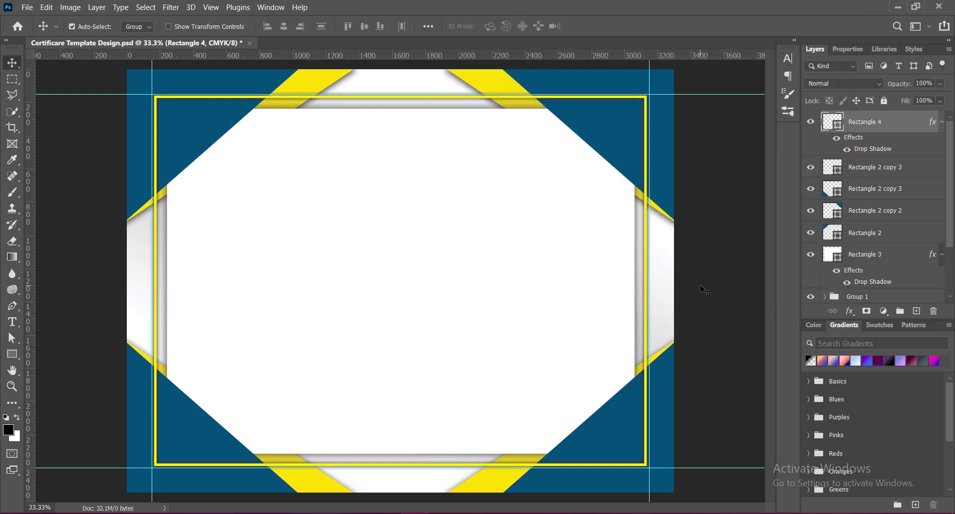
double_click(873, 148)
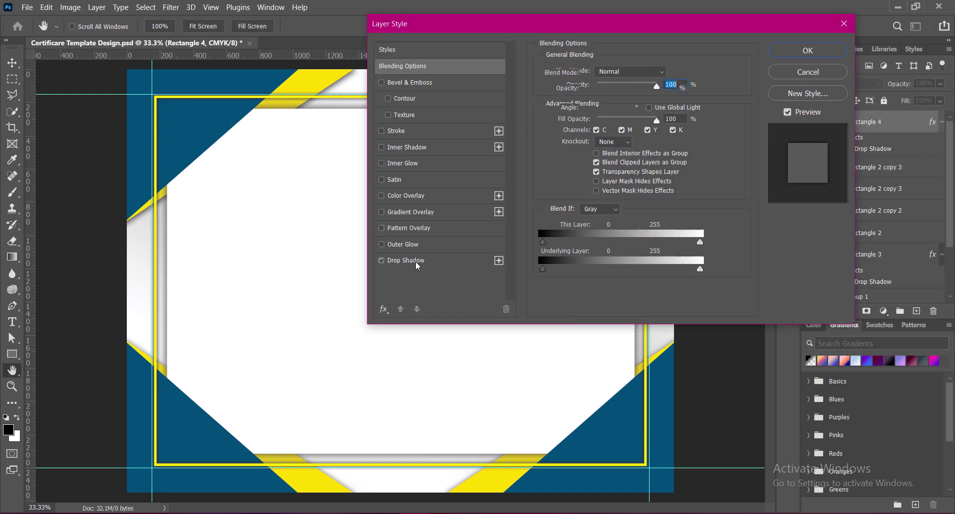
click(808, 50)
key(ctrl+s)
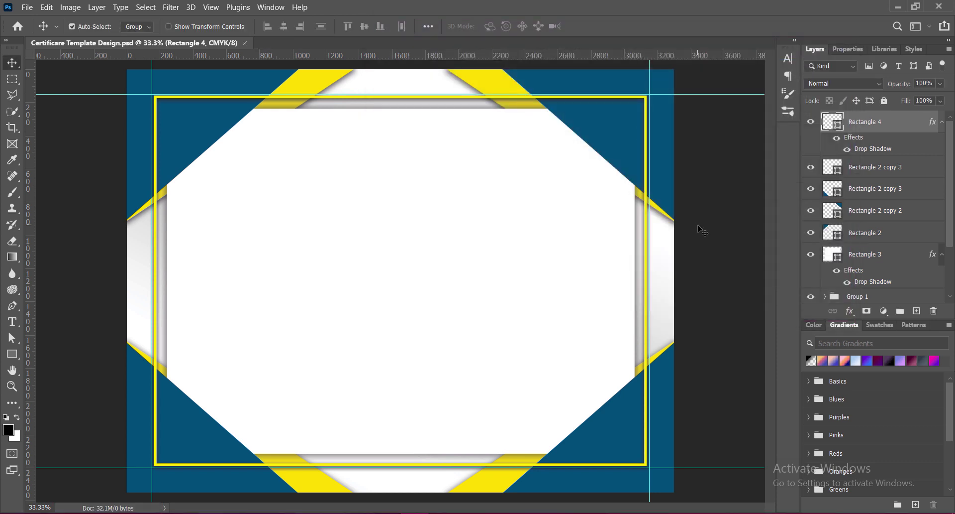
Stretch Rectangle 4's four sides out to the guides (about 3000×2256 px) and recentre it.
key(ctrl+t)
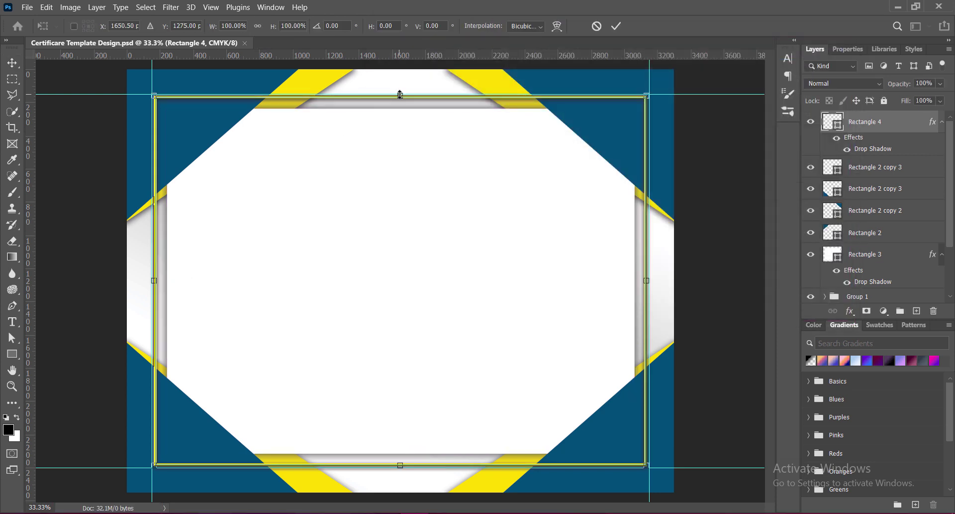
drag(401, 94, 400, 92)
drag(153, 280, 151, 278)
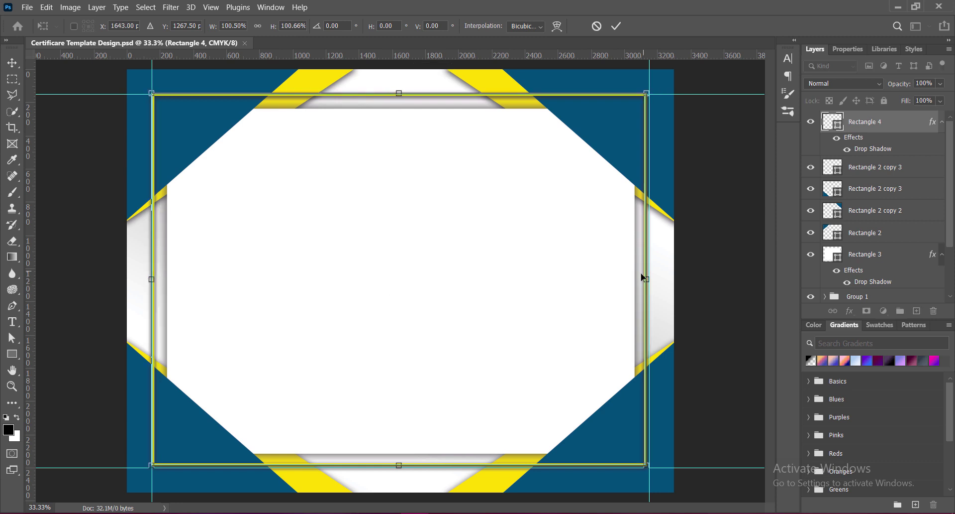
drag(646, 280, 649, 280)
drag(399, 465, 400, 466)
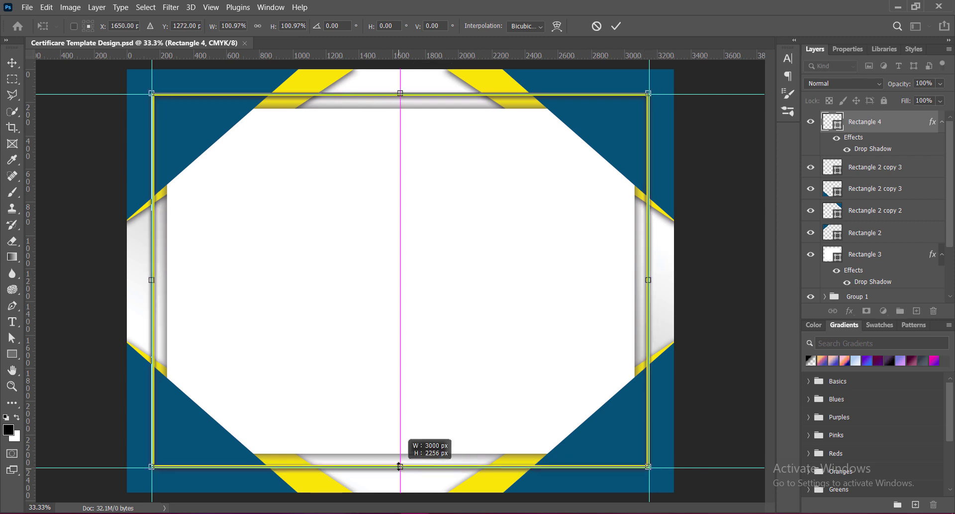
key(Return)
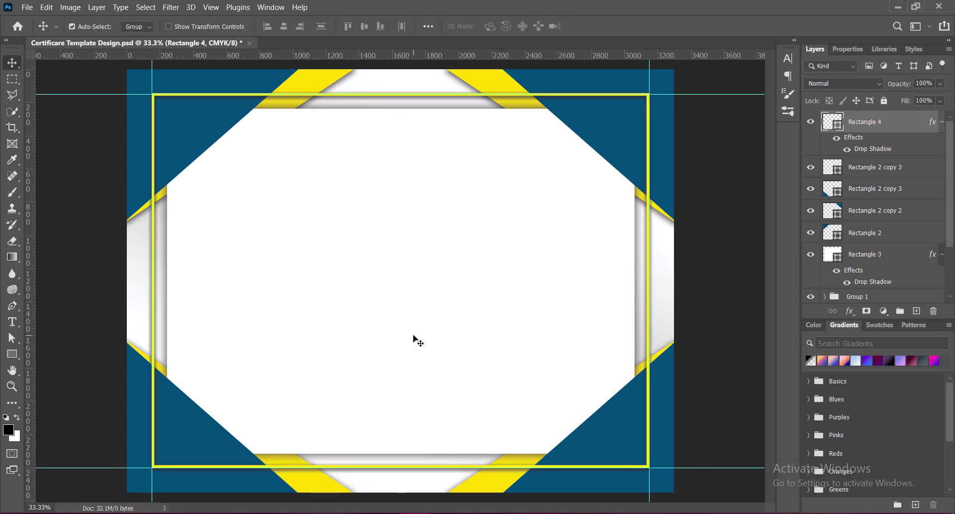
key(ctrl+t)
drag(418, 331, 417, 331)
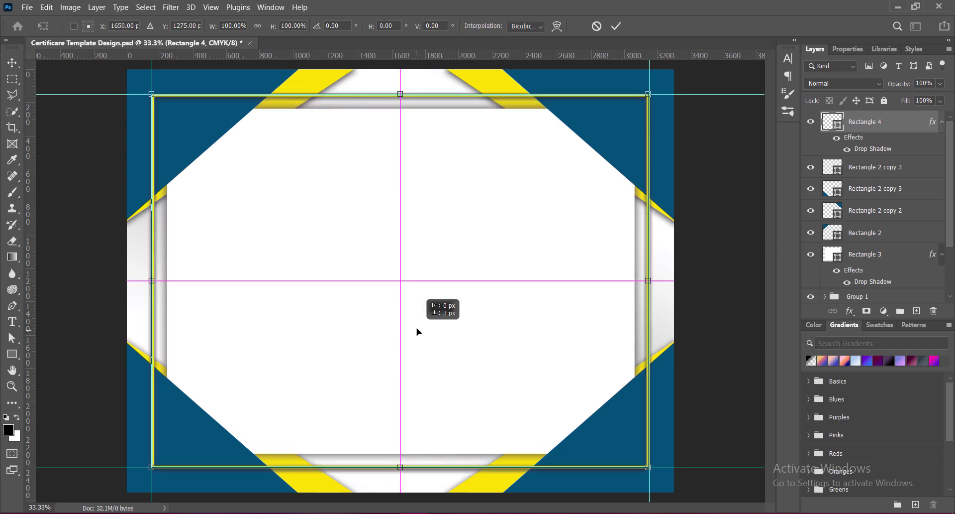
key(Return)
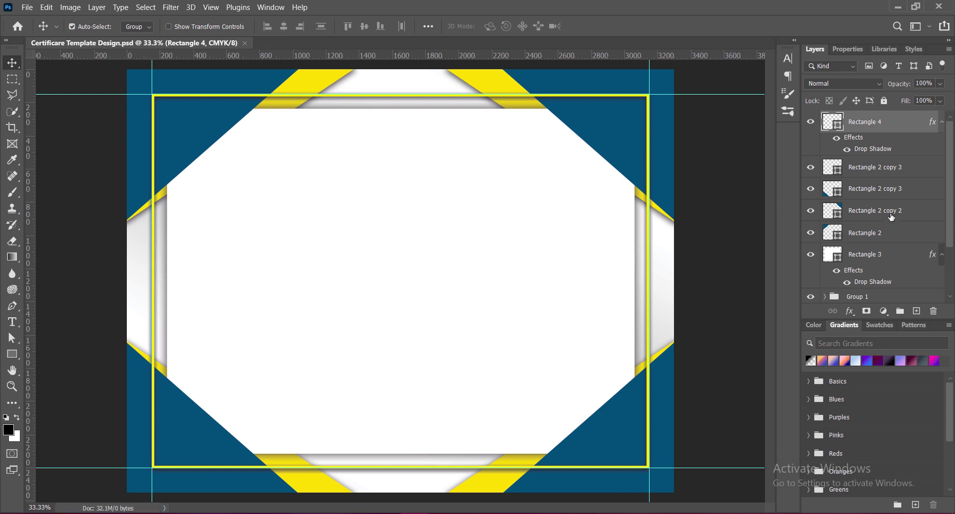
click(514, 241)
Draw a black triangle, flip it vertically, and move it to the panel's top centre.
click(917, 311)
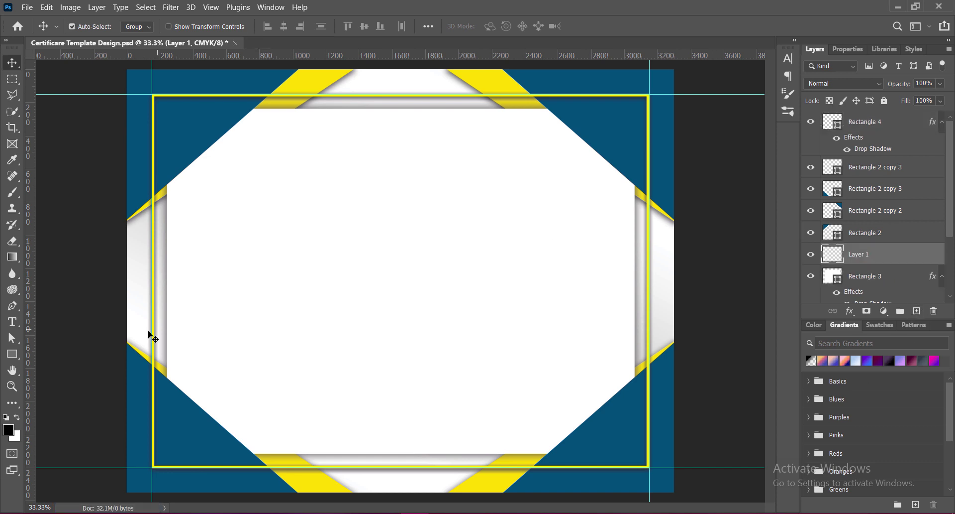
right_click(12, 353)
click(50, 378)
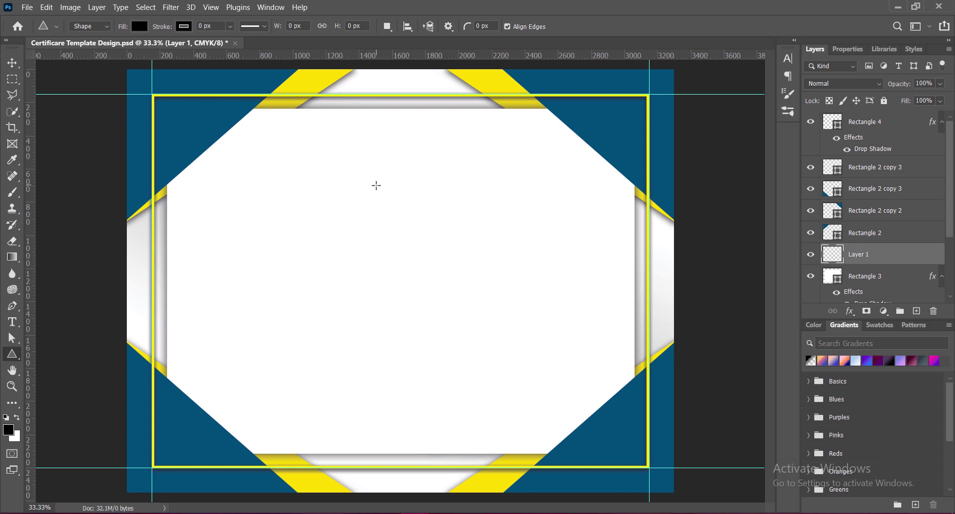
drag(386, 181, 561, 332)
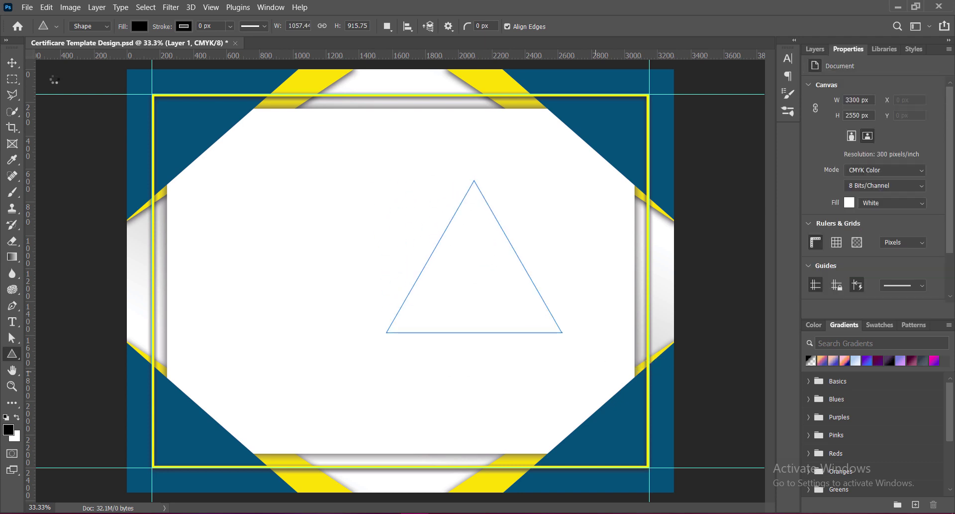
click(12, 63)
key(ctrl+t)
right_click(470, 269)
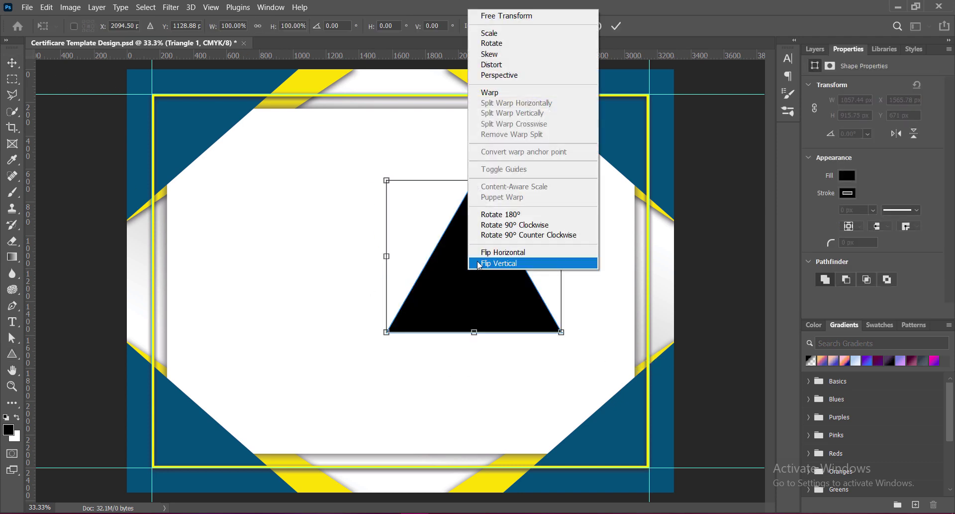
click(498, 263)
drag(467, 243, 398, 171)
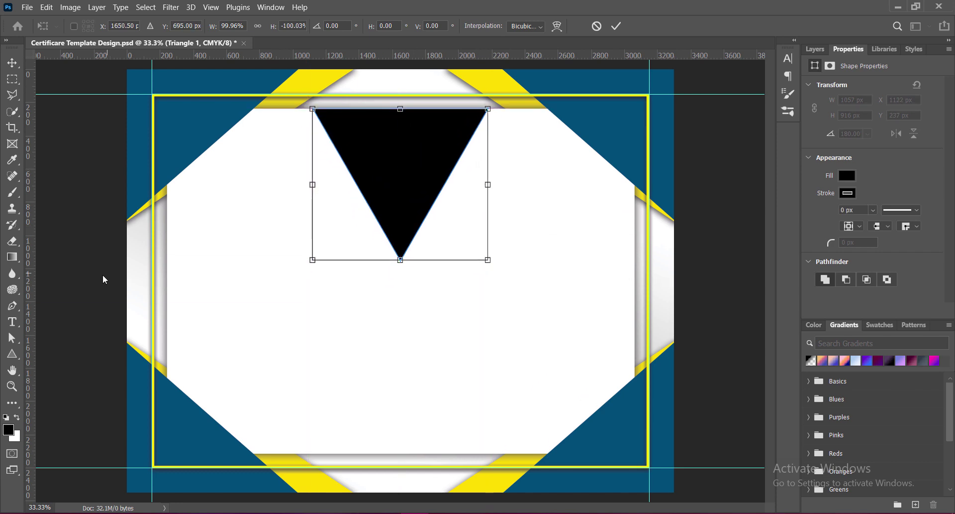
drag(14, 342, 49, 337)
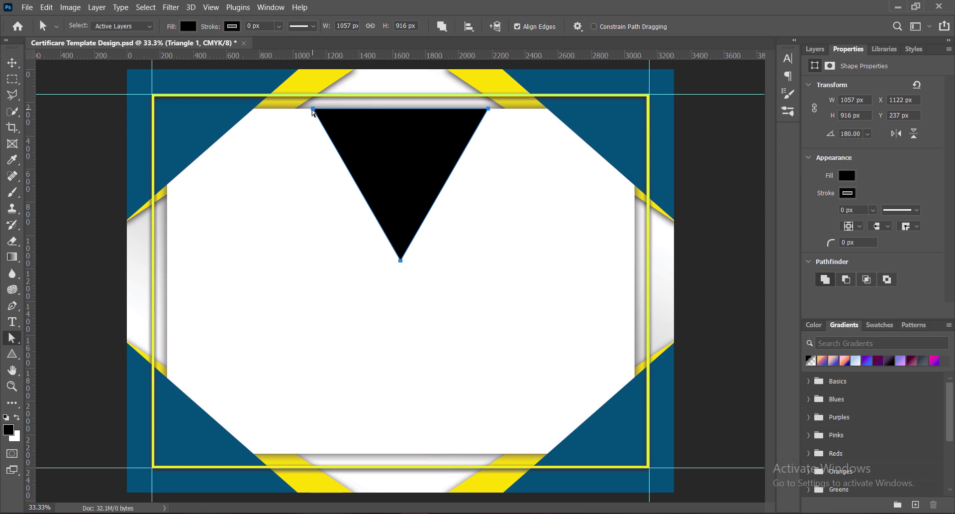
Convert the triangle to a path, hide the blue top-left triangle, and snap its top-left anchor to the panel corner.
drag(314, 113, 252, 112)
key(ctrl+z)
drag(313, 109, 172, 109)
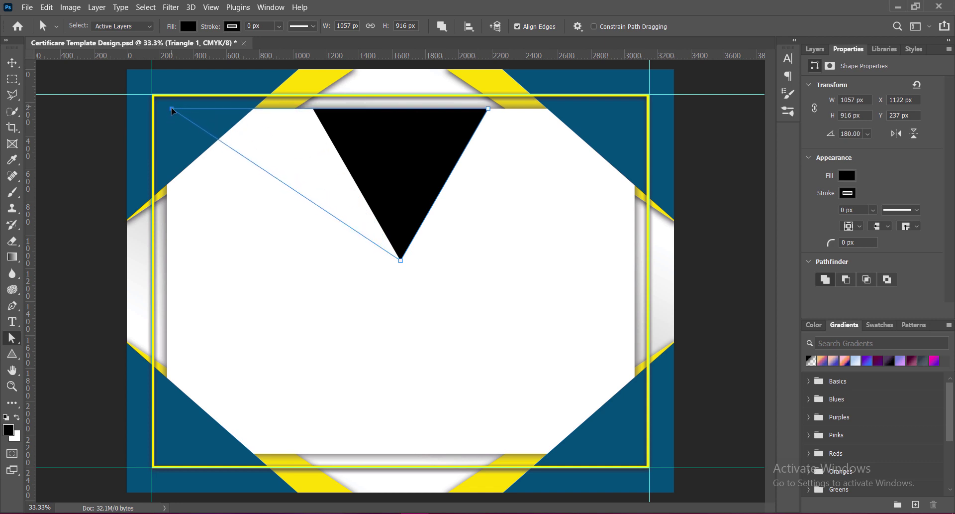
click(454, 207)
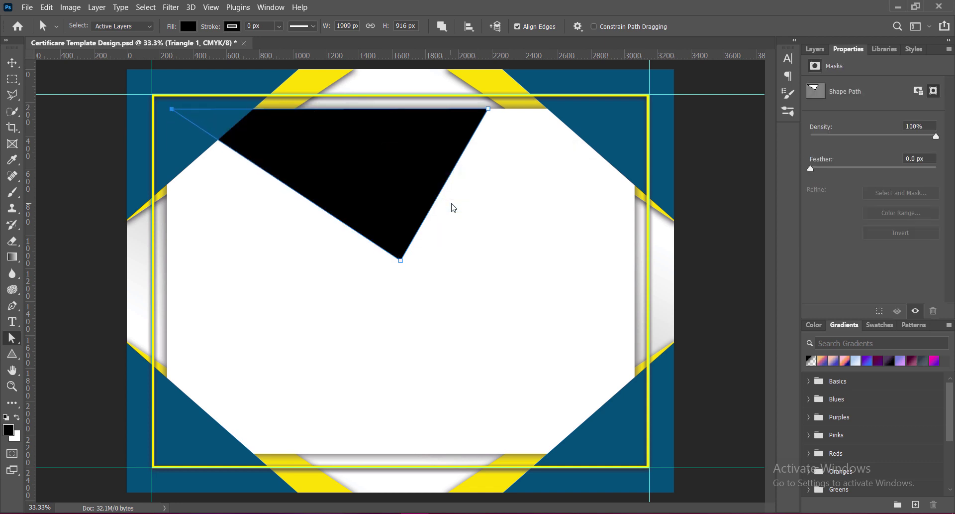
click(12, 62)
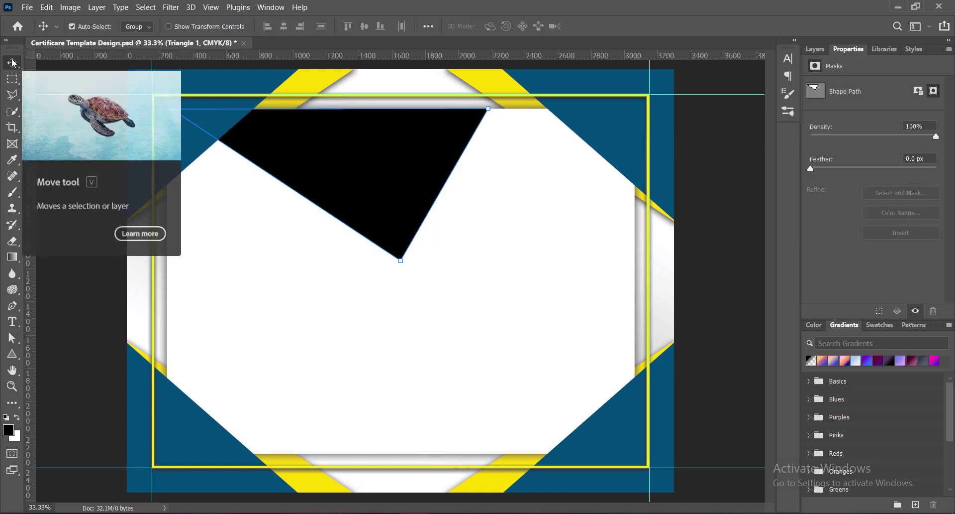
click(183, 161)
click(815, 49)
click(812, 233)
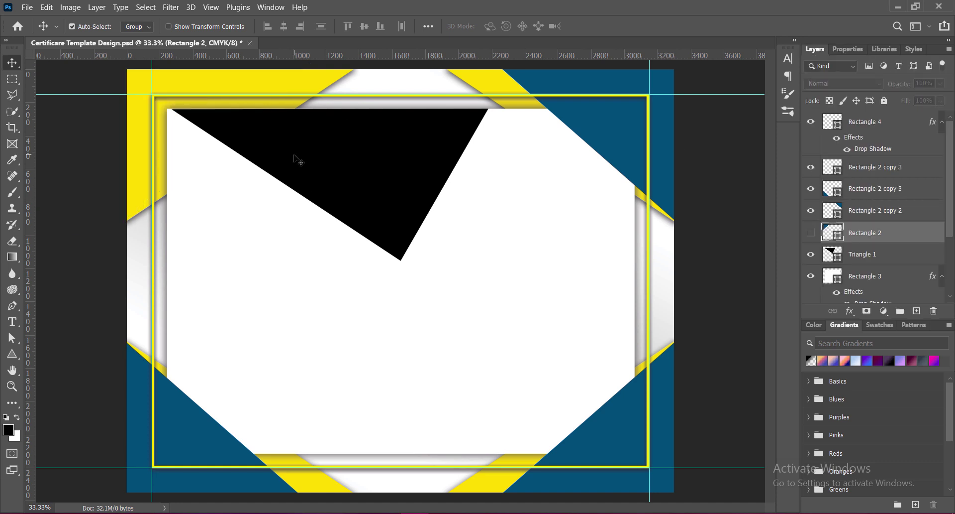
click(299, 160)
click(11, 337)
click(168, 112)
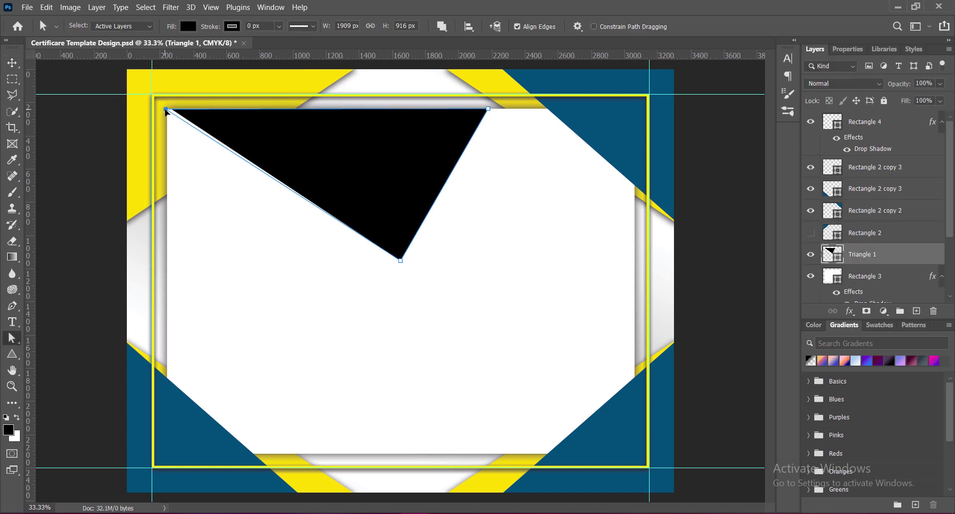
drag(167, 109, 167, 108)
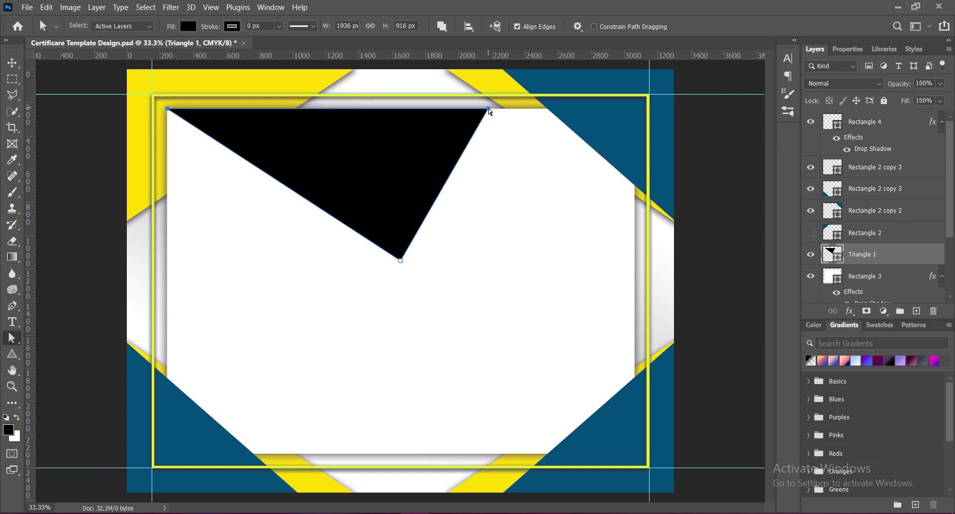
Stretch the top-right anchor to the panel edge, hide the blue top-right triangle, and raise the bottom point.
drag(489, 109, 639, 108)
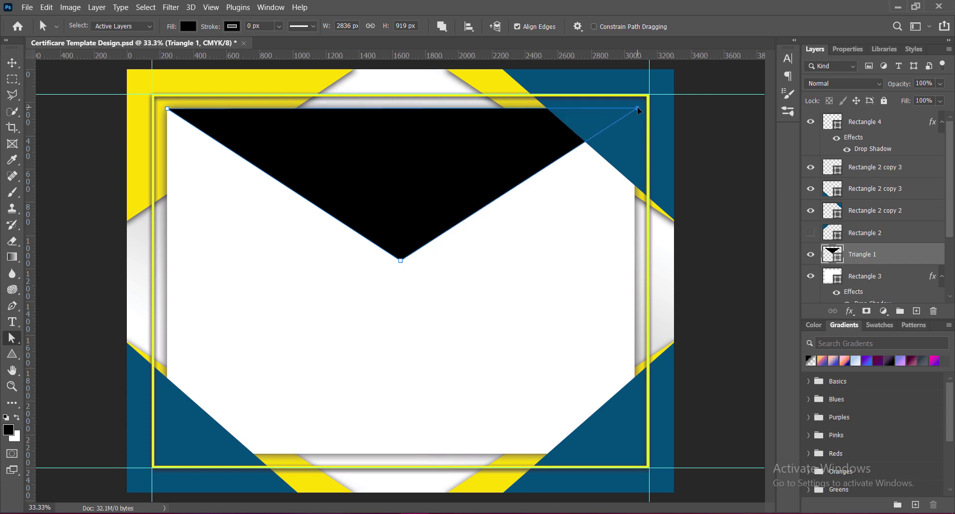
click(810, 211)
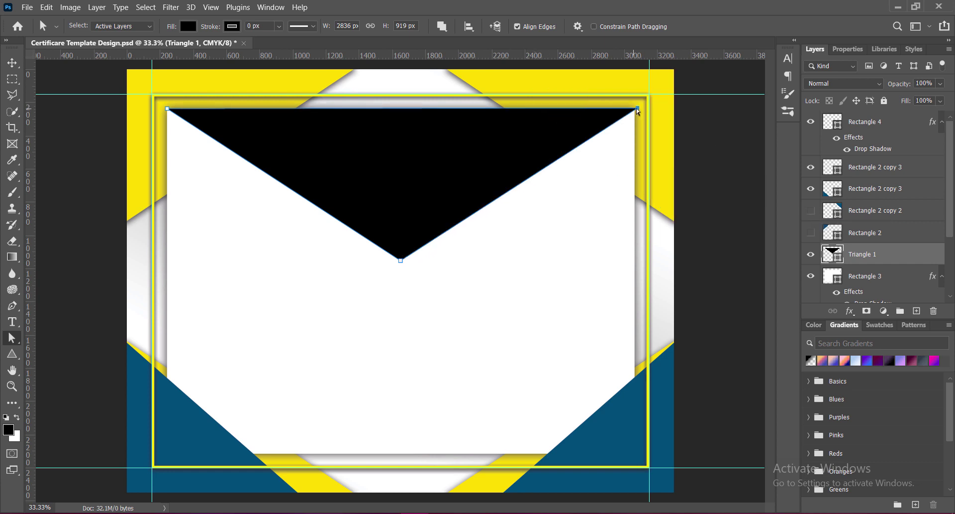
drag(638, 108, 636, 108)
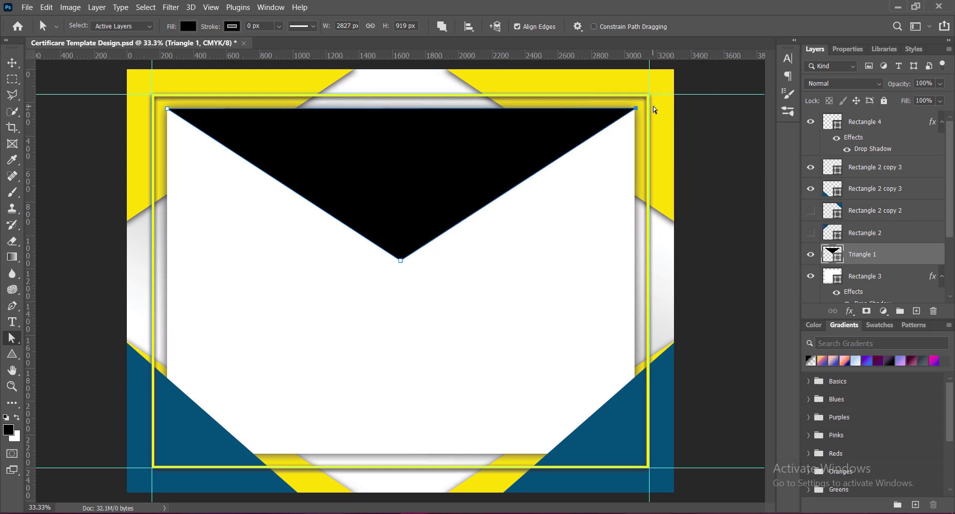
click(400, 261)
drag(401, 261, 400, 228)
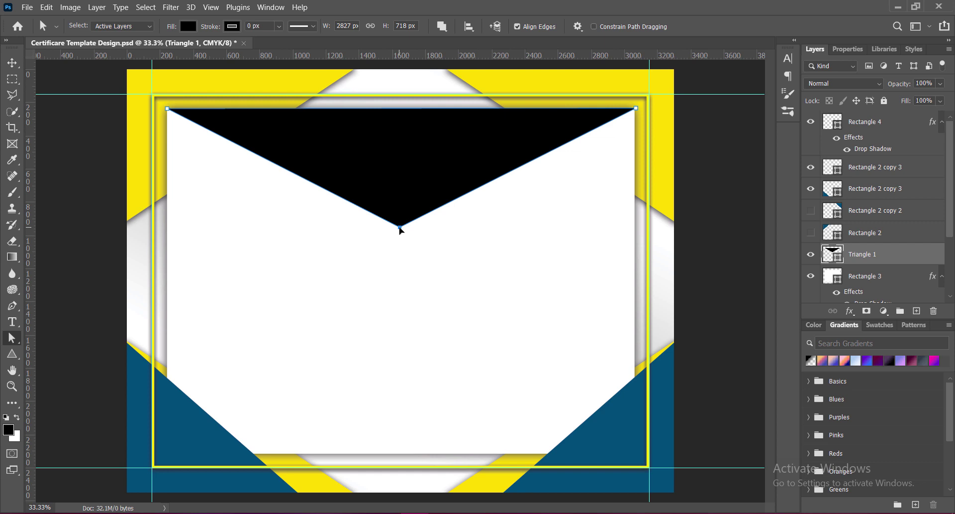
Nudge the stretched triangle into final position and save.
key(v)
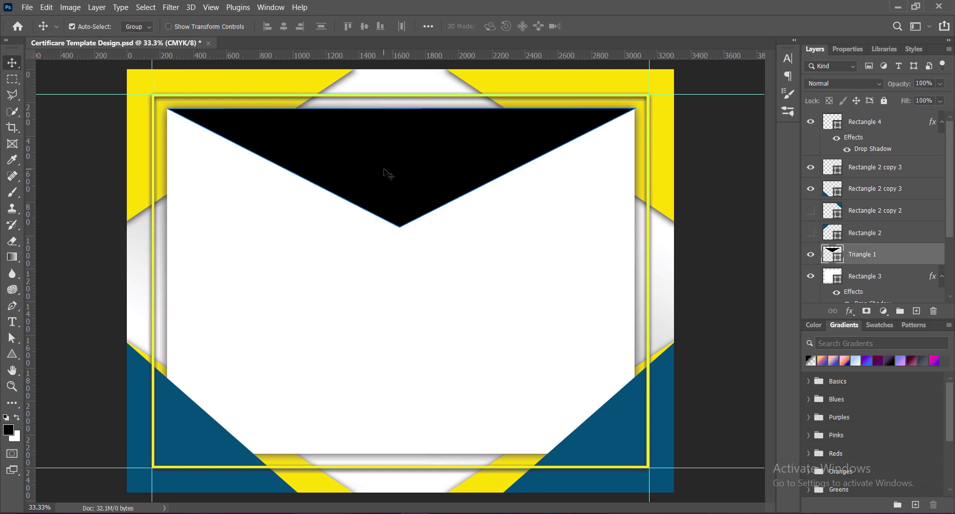
key(ctrl+t)
drag(388, 171, 410, 166)
click(617, 26)
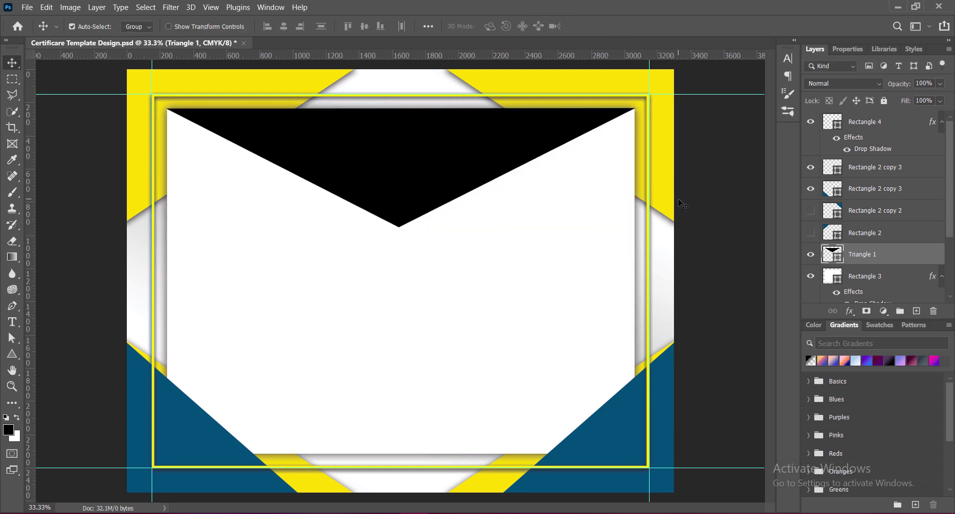
click(811, 211)
key(ctrl+s)
double_click(830, 253)
click(791, 312)
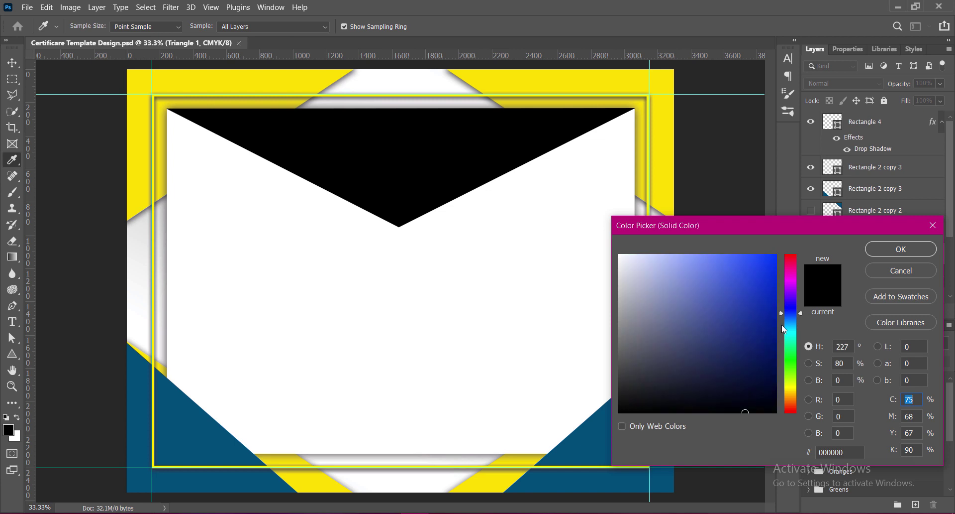
click(770, 344)
click(777, 383)
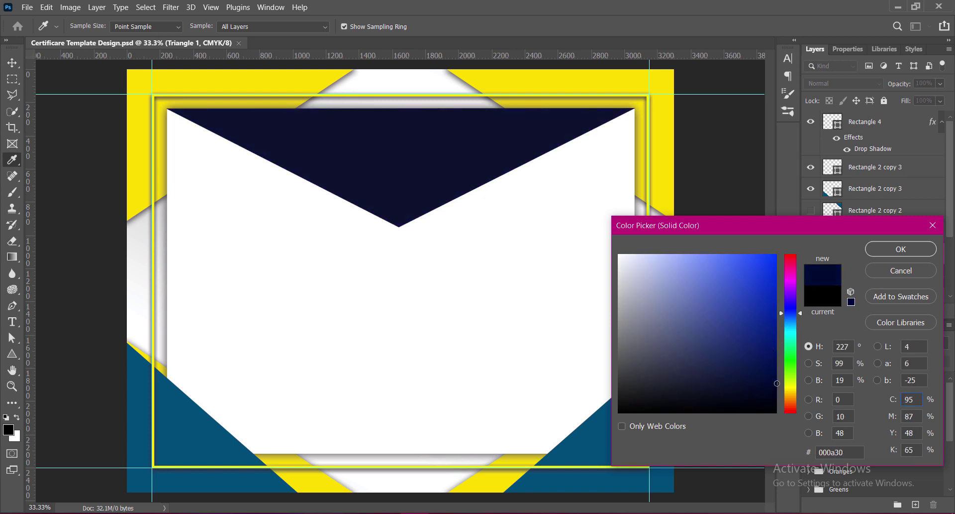
drag(800, 313, 800, 293)
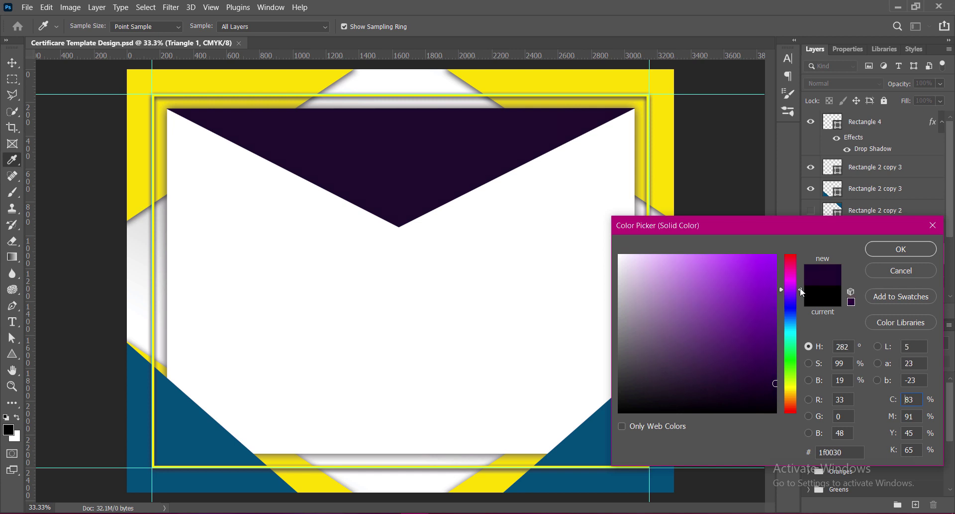
click(899, 249)
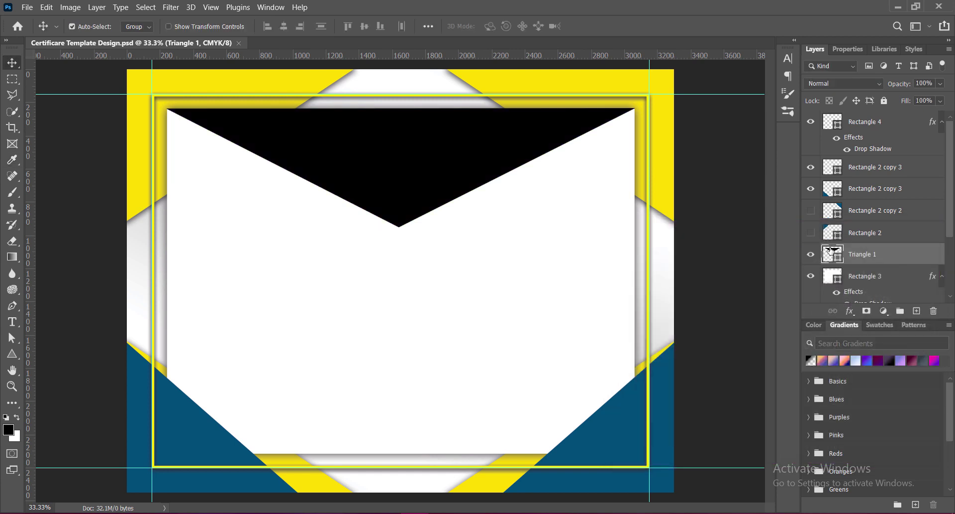
Give Triangle 1 a Noise gradient overlay randomised to green and cyan stripes.
double_click(906, 254)
drag(508, 31, 636, 32)
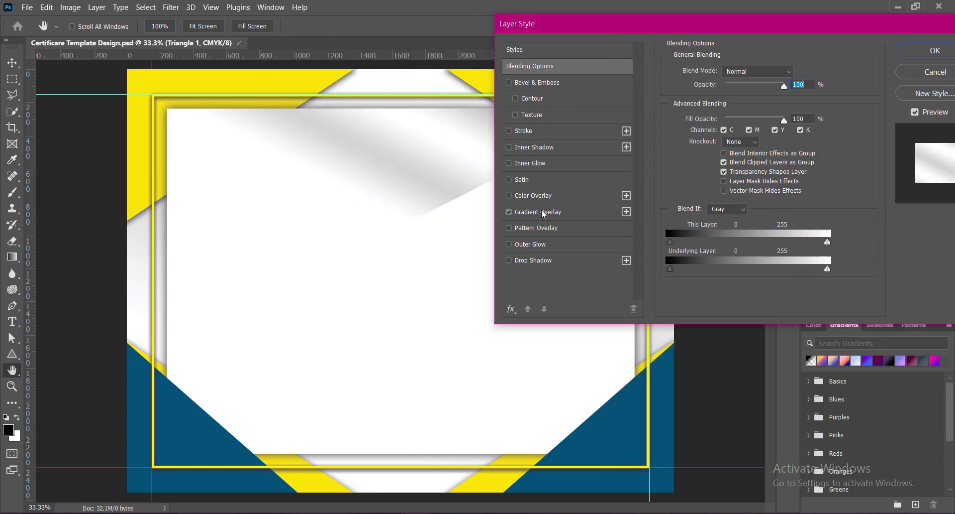
click(538, 212)
click(744, 100)
click(689, 315)
click(691, 338)
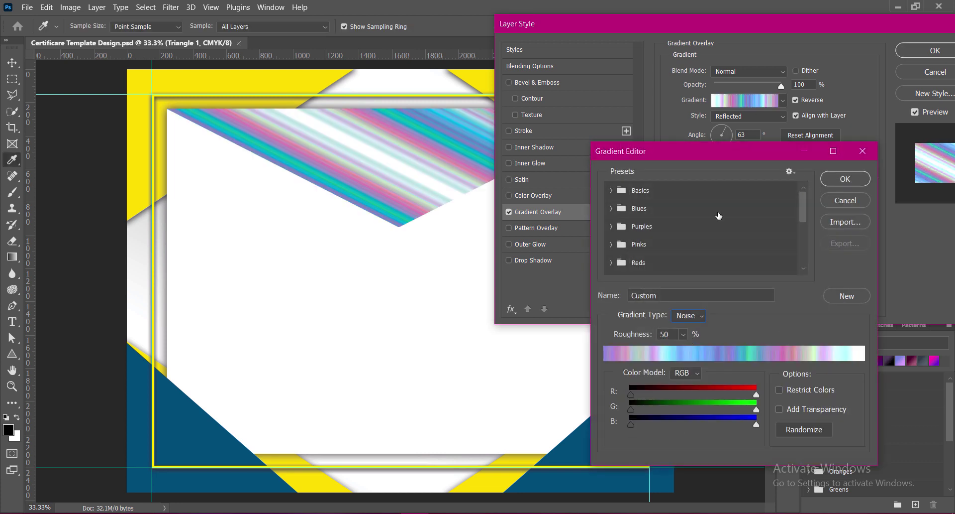
click(795, 429)
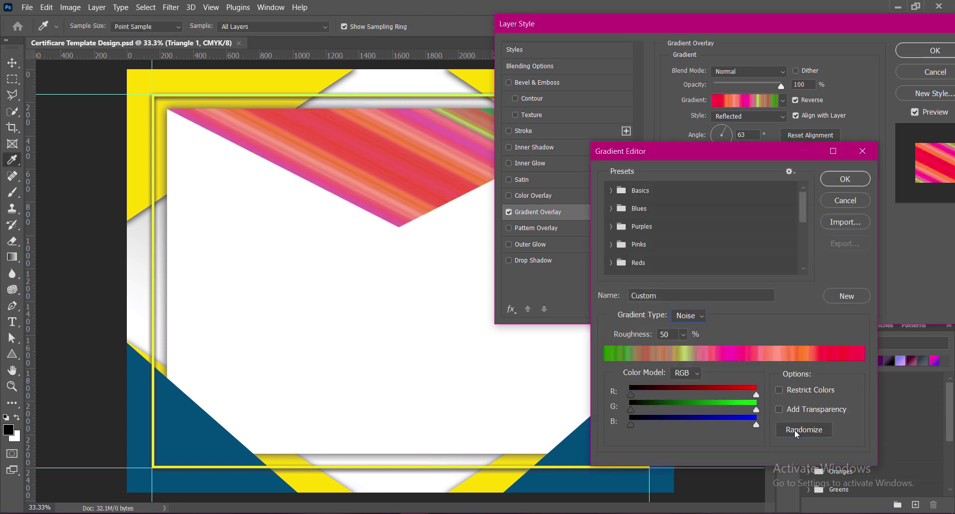
click(795, 429)
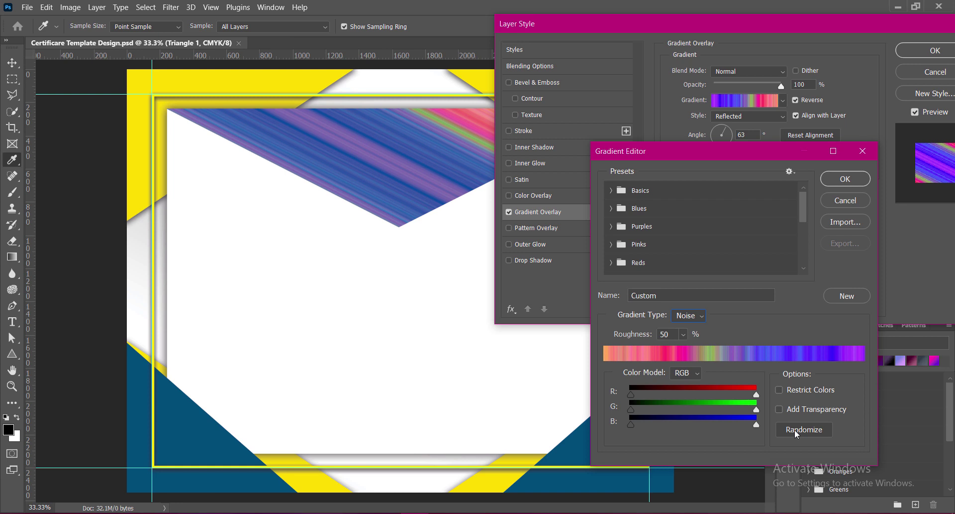
click(795, 429)
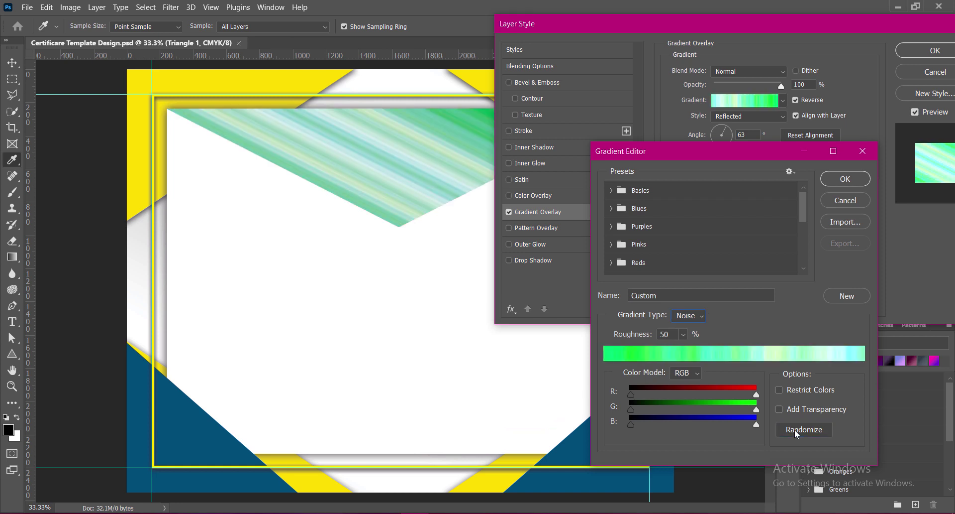
click(846, 178)
Reverse the gradient, set its angle to -63°, and apply it.
click(796, 100)
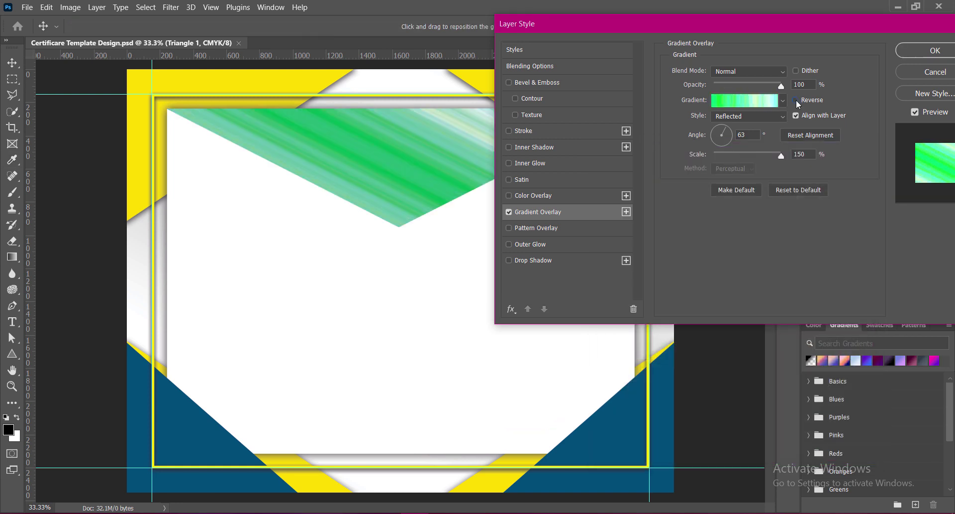
click(738, 134)
text(-)
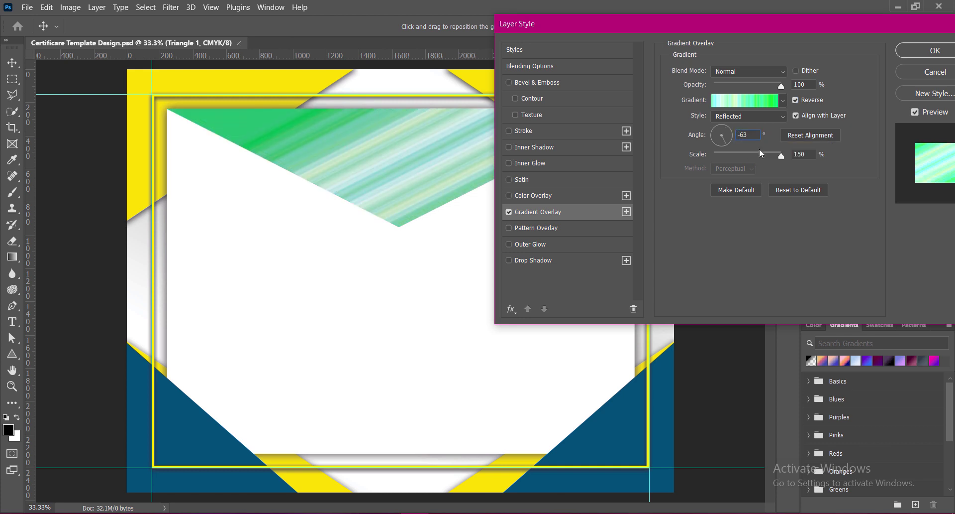
click(935, 50)
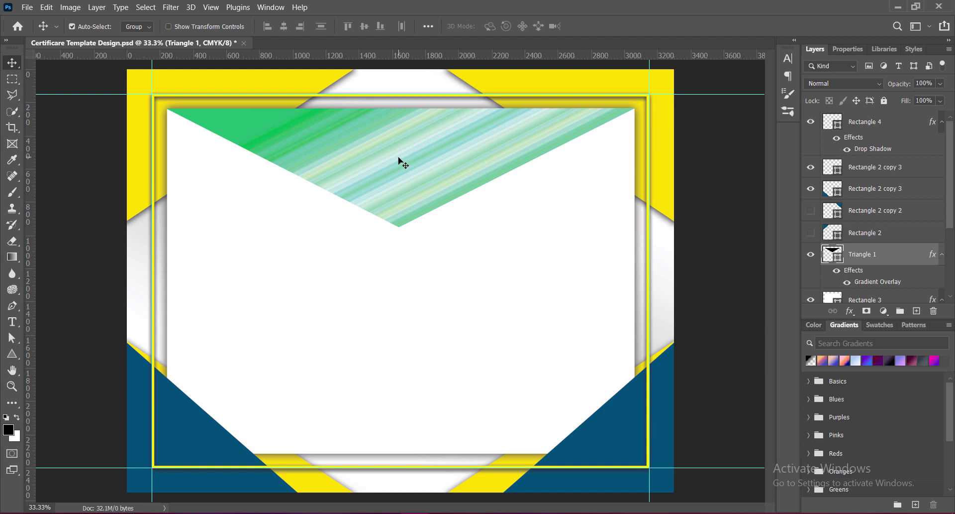
Duplicate the triangle slightly lower and place the copy beneath Triangle 1.
drag(400, 160, 401, 176)
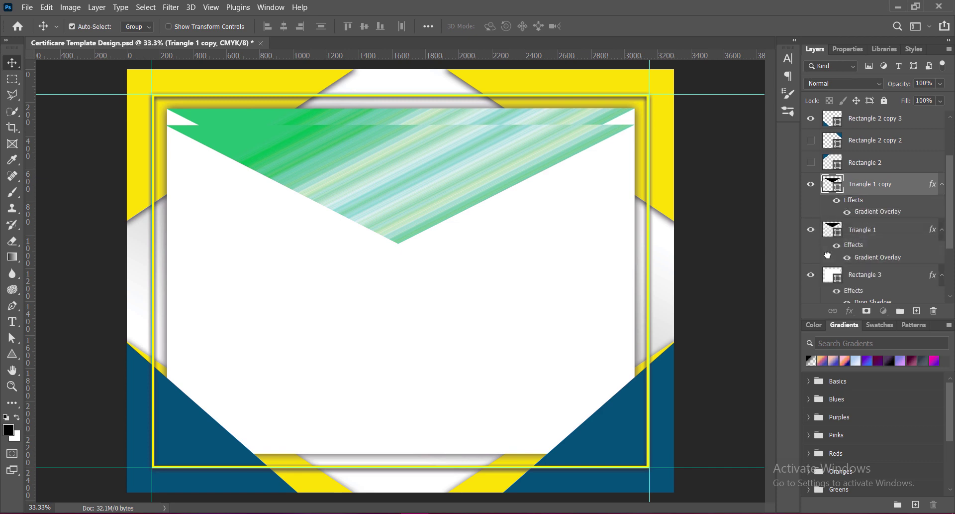
drag(832, 183, 839, 234)
right_click(830, 224)
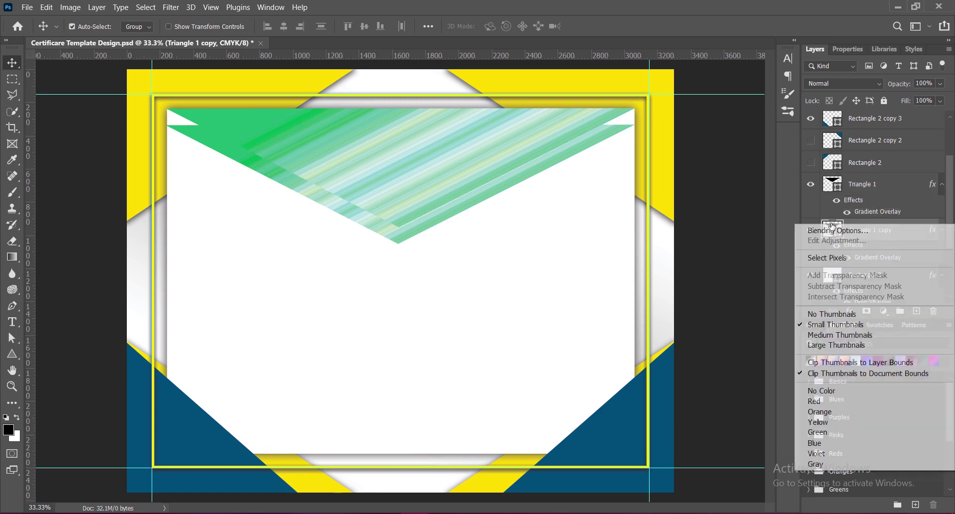
click(841, 239)
Give the copy a reversed purple-and-pink noise gradient overlay.
click(515, 214)
click(713, 100)
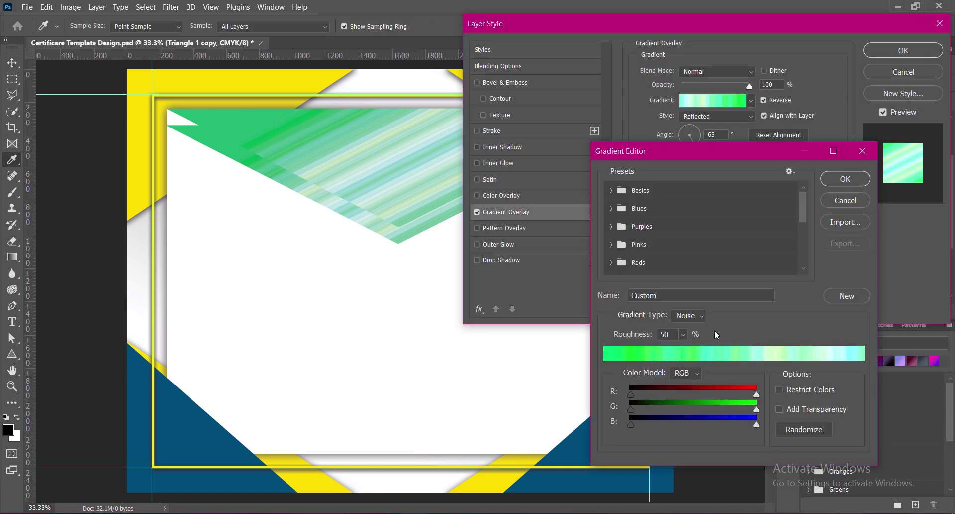
click(804, 429)
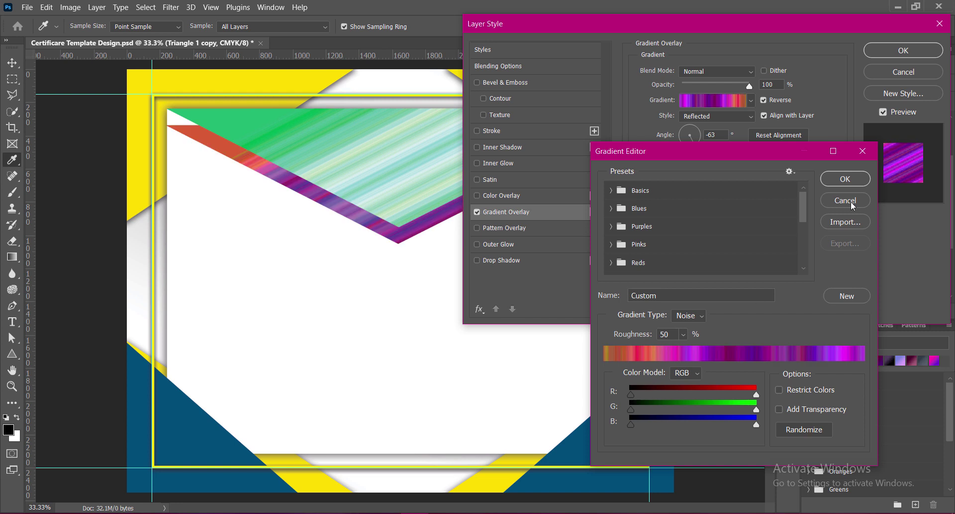
click(836, 178)
click(765, 100)
click(904, 50)
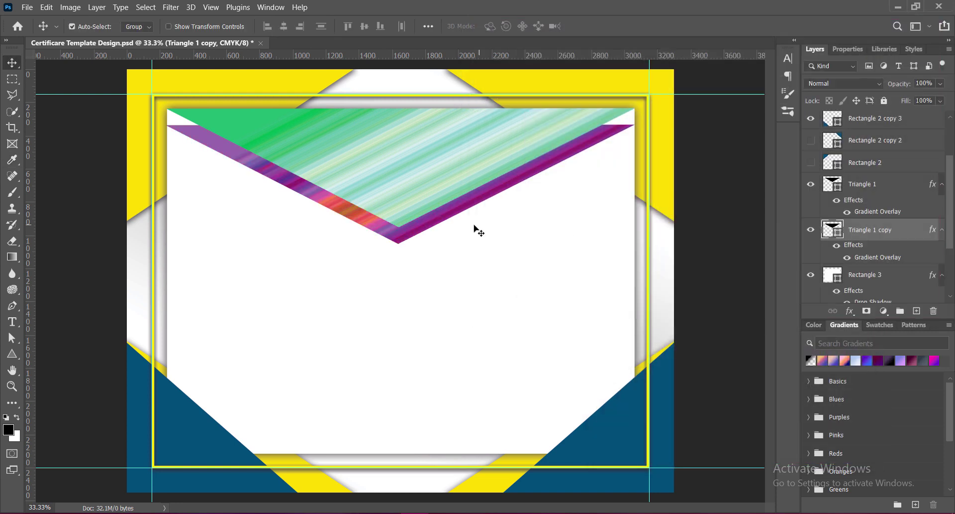
click(12, 338)
Shorten and lower Triangle 1 copy so slim purple wedges flank the green banner's tip.
click(177, 132)
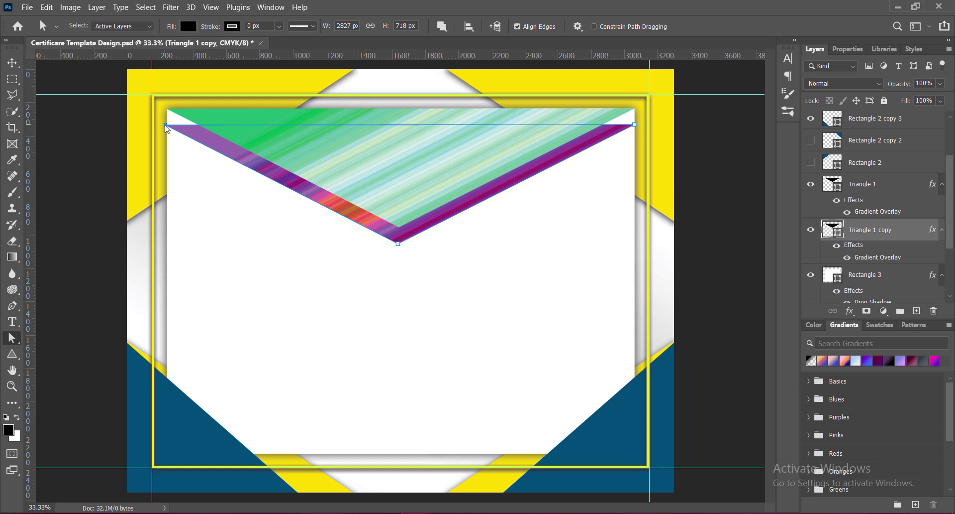
click(166, 126)
drag(399, 244, 399, 228)
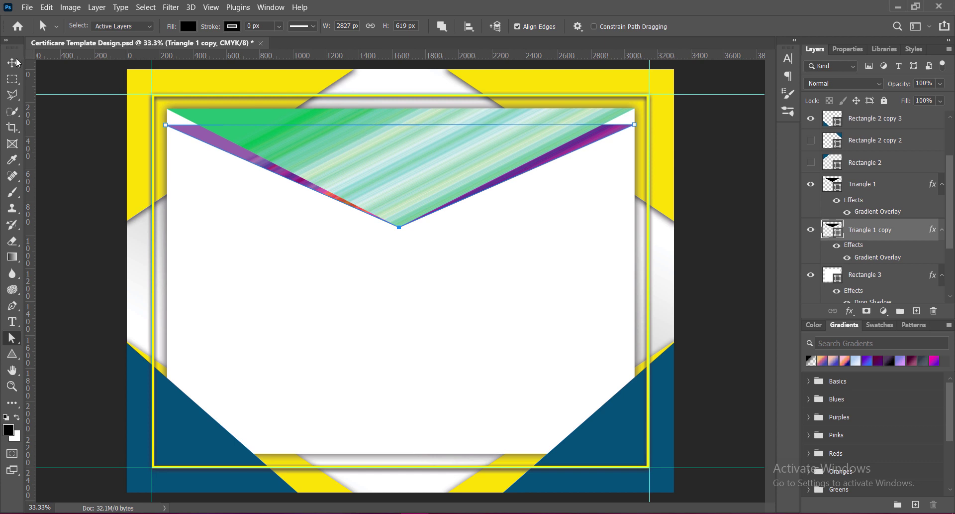
key(v)
drag(380, 151, 381, 152)
click(485, 216)
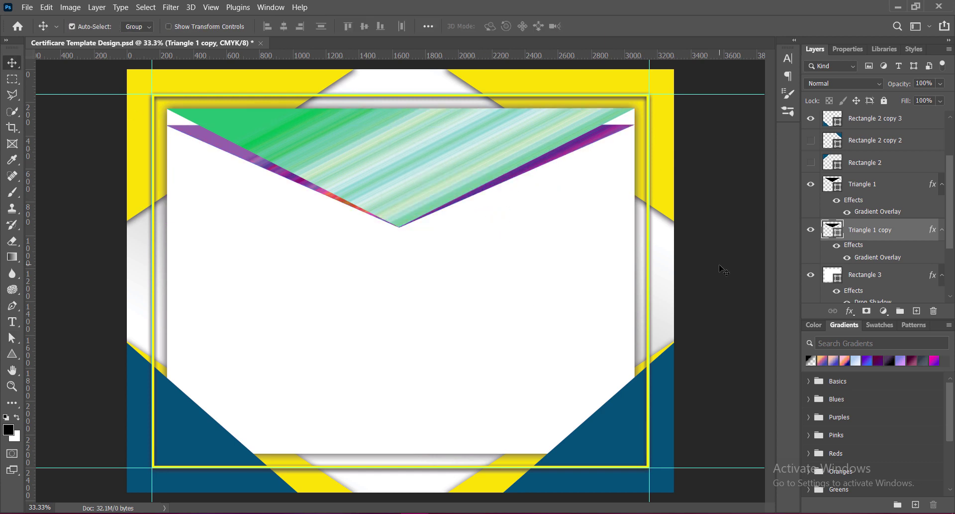
key(ctrl+t)
mouse_move(399, 125)
mouse_down()
mouse_move(399, 109)
mouse_move(402, 130)
mouse_up()
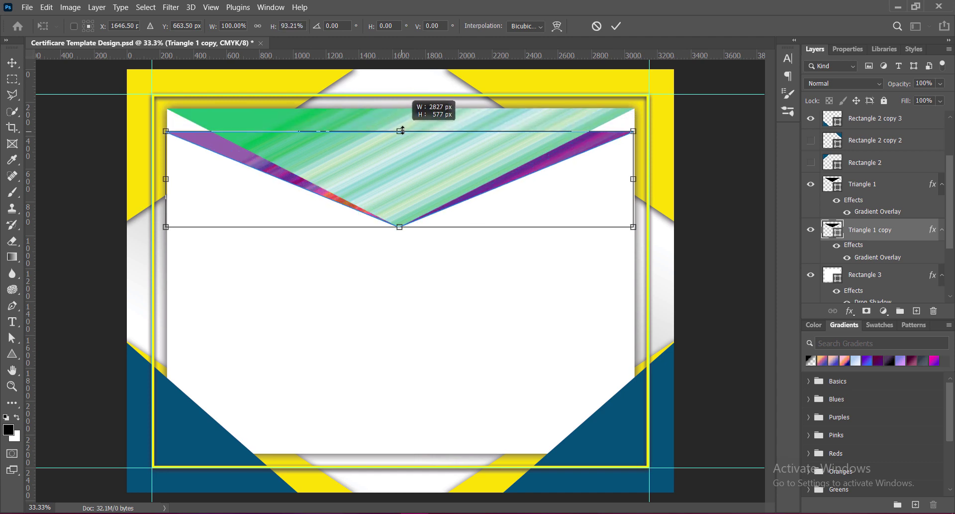
click(617, 27)
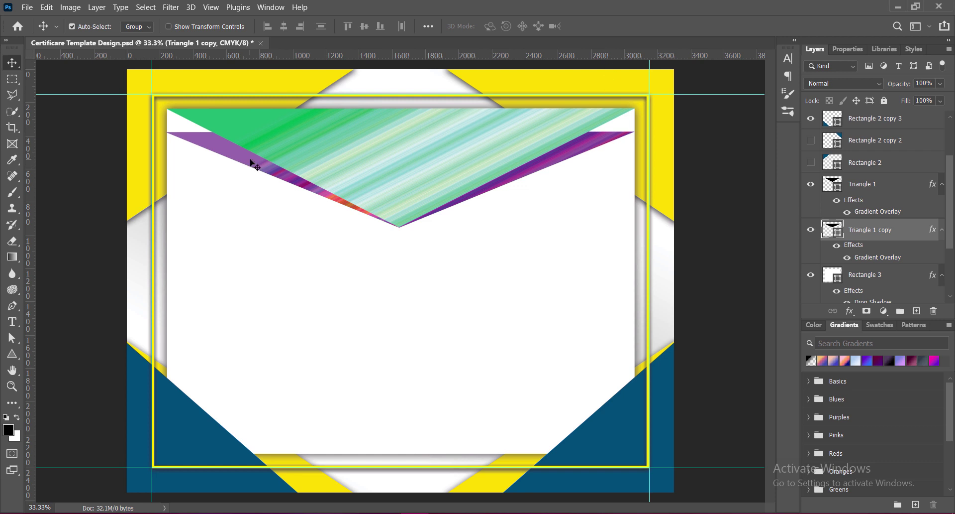
Duplicate the triangle as Triangle 1 copy 2, placed below Triangle 1 copy in Layers.
drag(254, 166, 256, 178)
scroll(846, 199, down, 1)
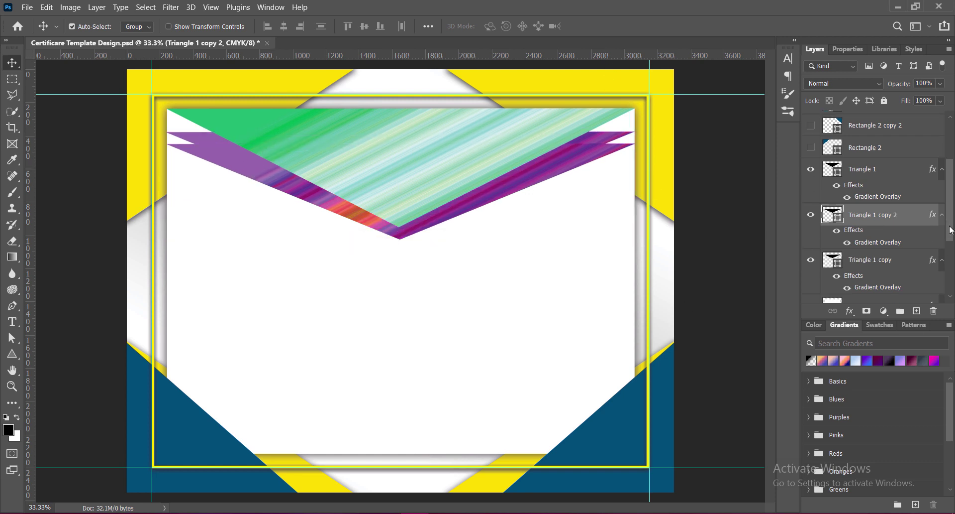
drag(830, 179, 826, 245)
Give Triangle 1 copy 2 a randomized blue-green noise Gradient Overlay at angle 63.
right_click(830, 220)
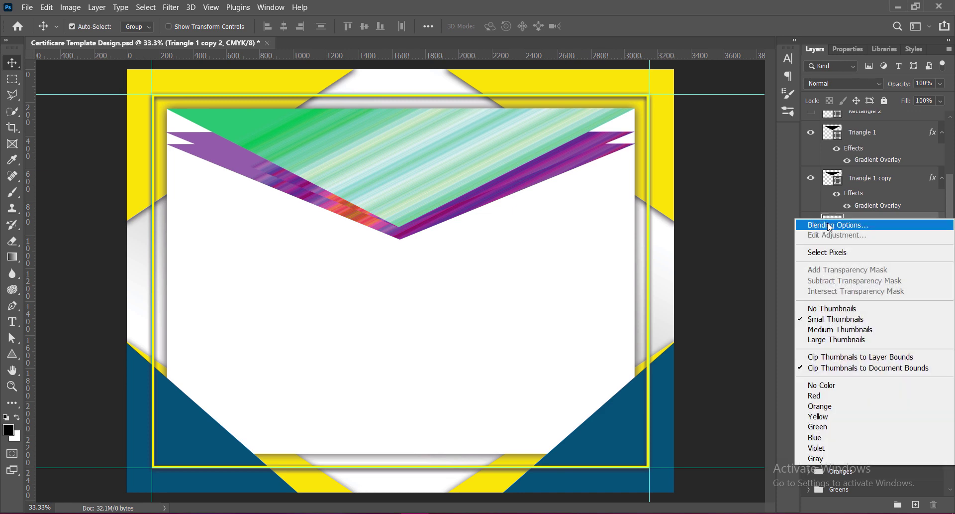
click(830, 222)
click(522, 217)
click(724, 97)
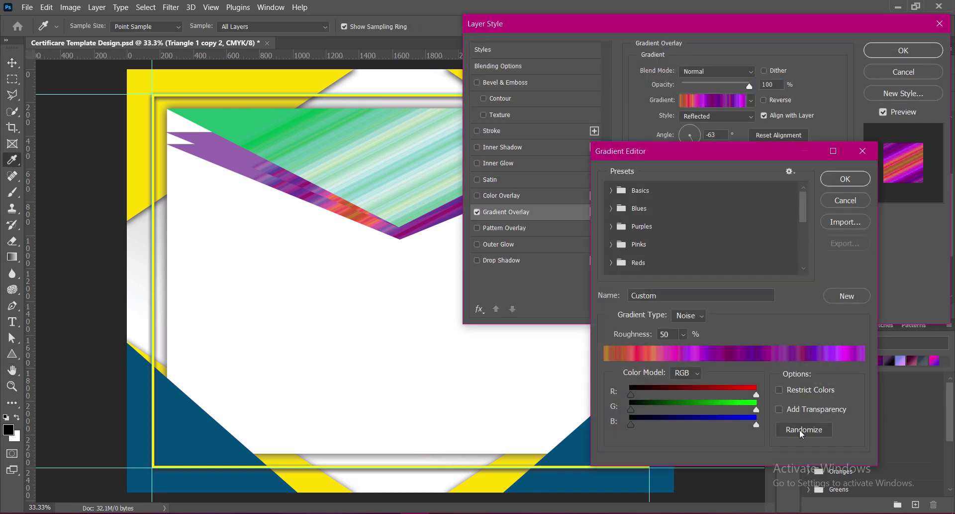
click(800, 429)
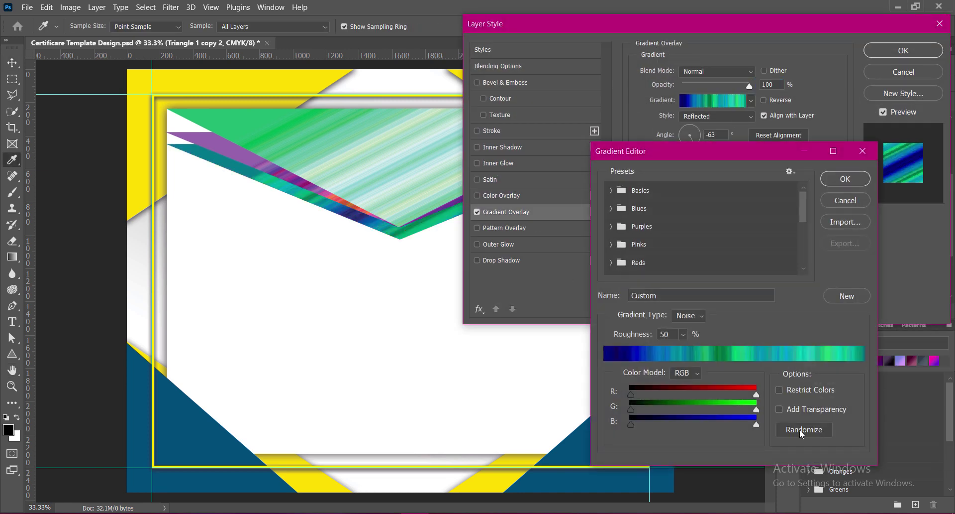
click(845, 179)
click(764, 100)
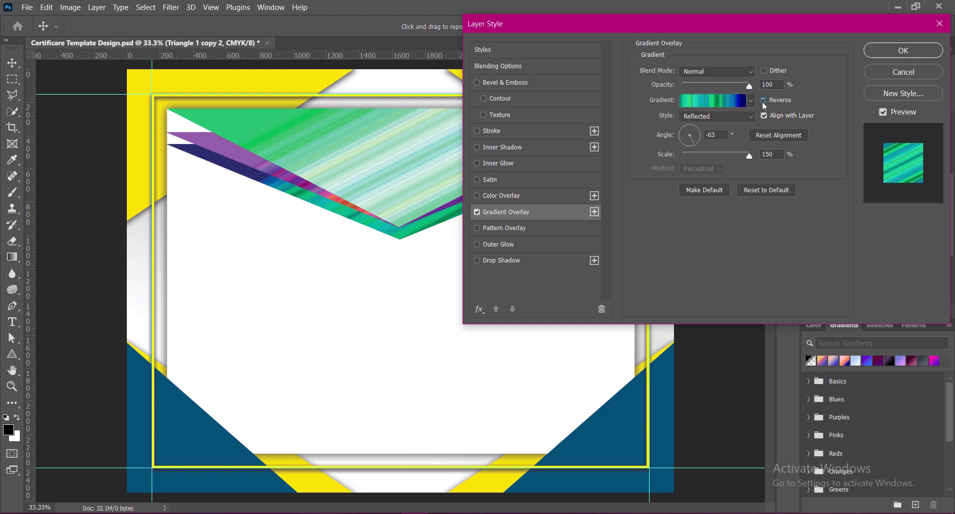
click(764, 100)
key(BackSpace)
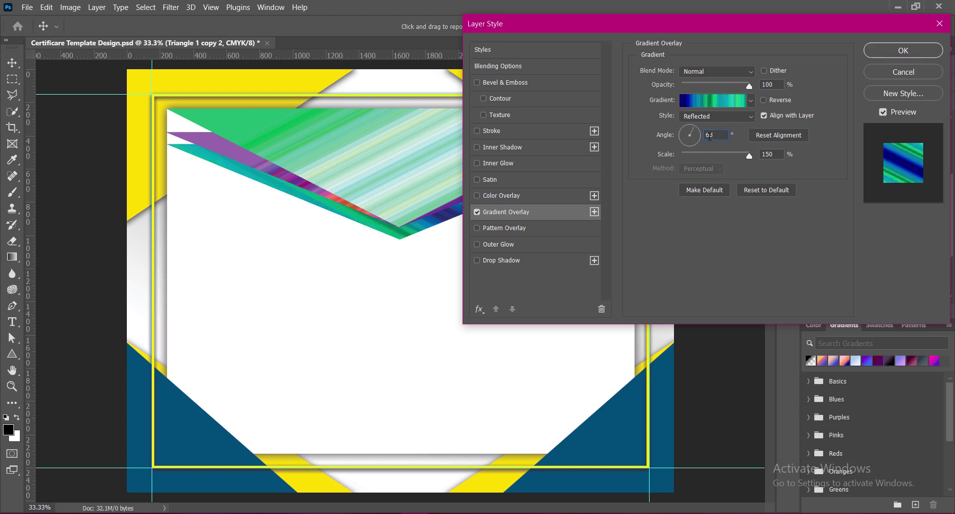
click(903, 50)
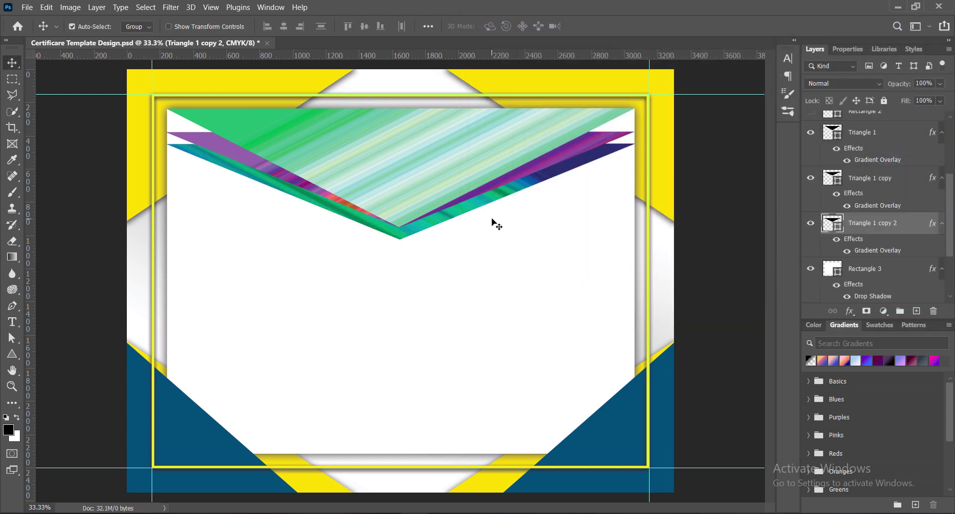
Raise the new triangle's bottom anchor so it peeks below the purple one, then save.
key(a)
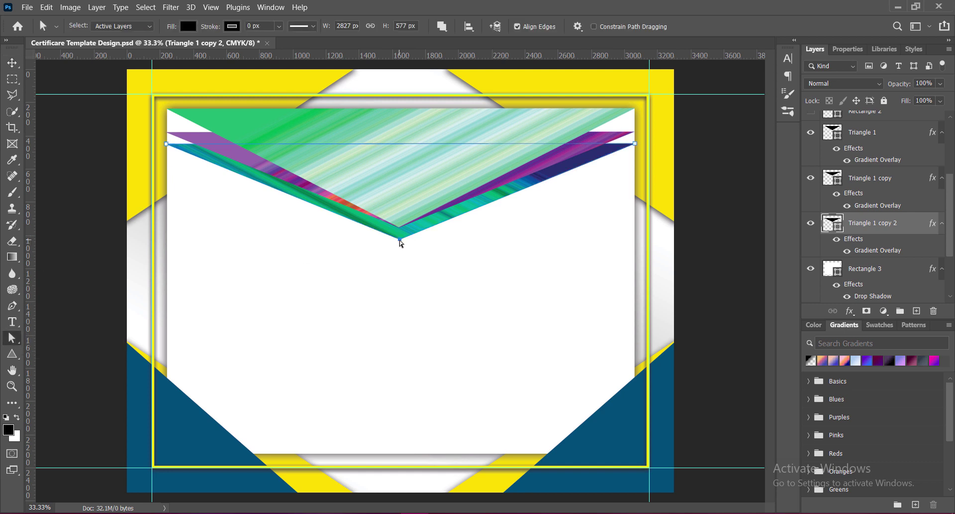
drag(401, 242, 402, 230)
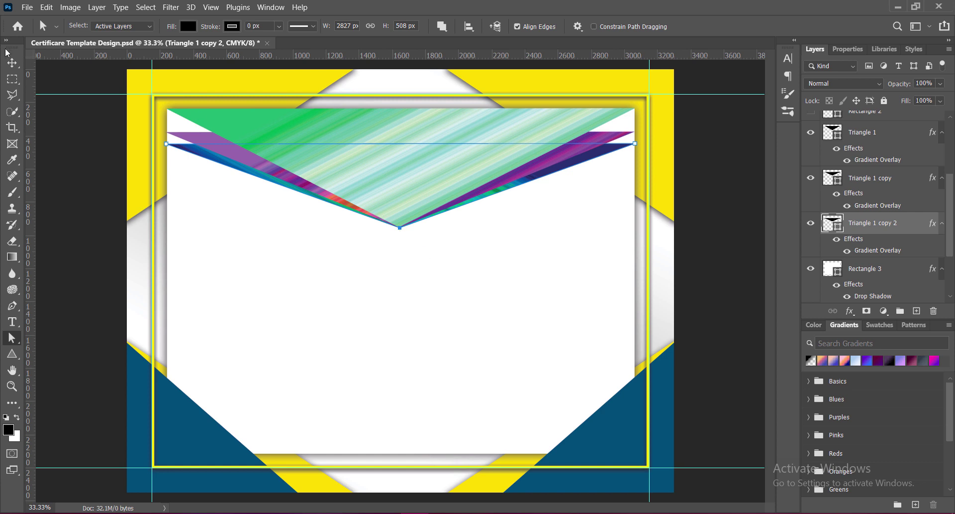
key(v)
click(697, 279)
key(ctrl+s)
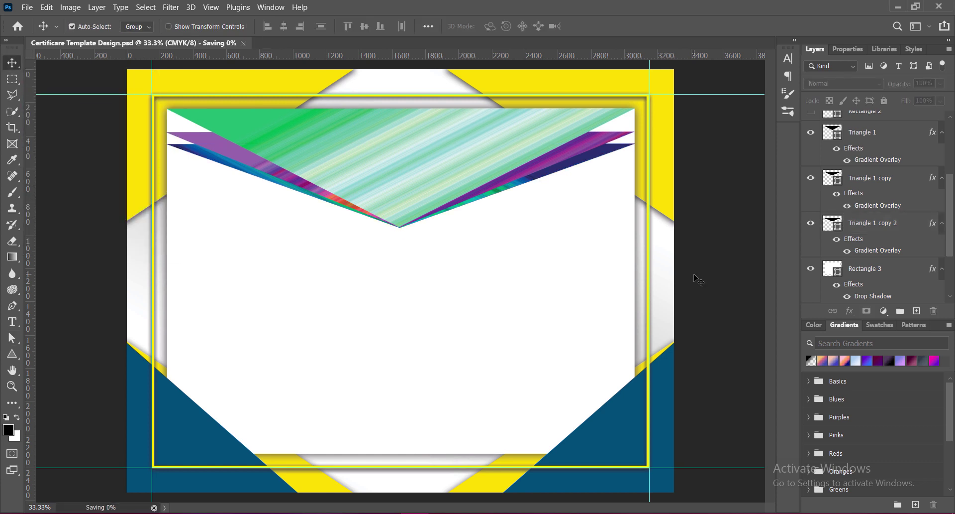
Make the two hidden blue Rectangle 2 copy corner layers visible.
drag(950, 230, 950, 183)
click(811, 224)
click(810, 203)
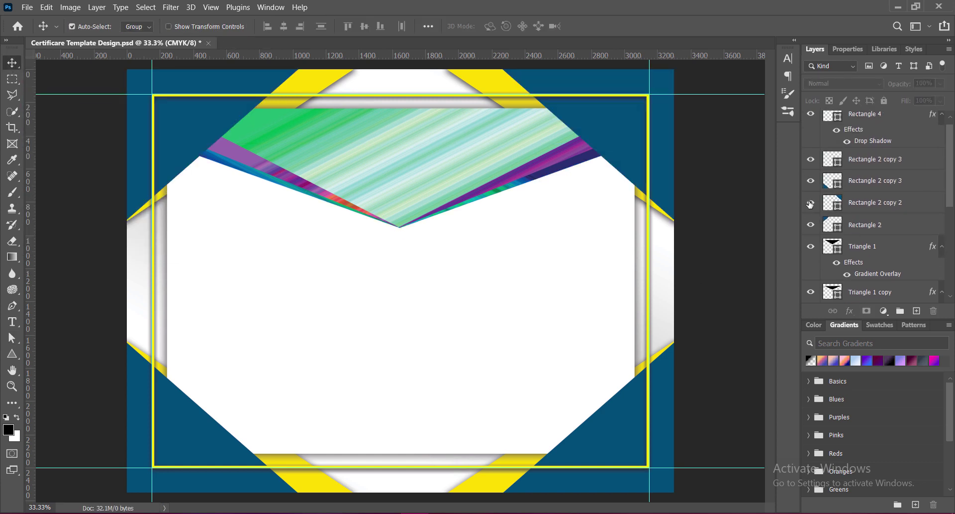
Give Triangle 1 a soft drop shadow (opacity 33, distance 21, size 18) and save.
click(411, 172)
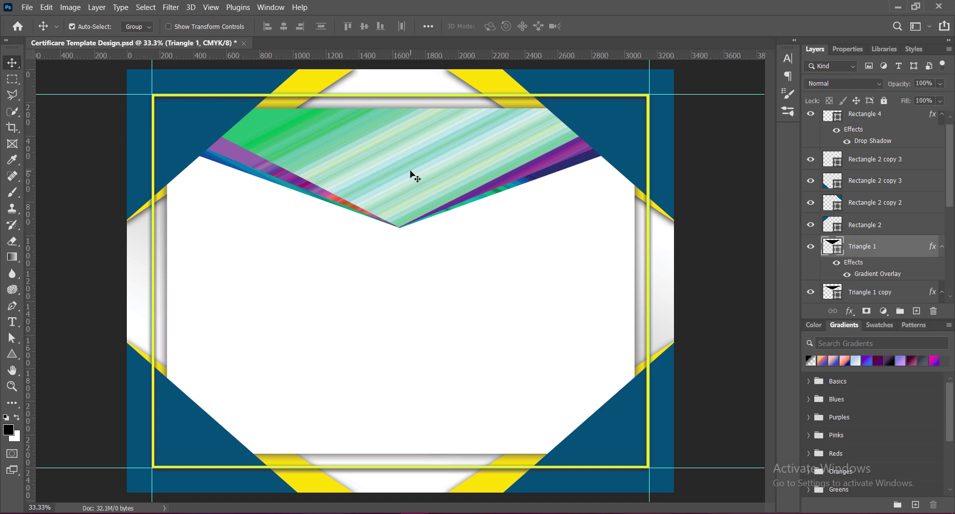
right_click(828, 244)
click(841, 248)
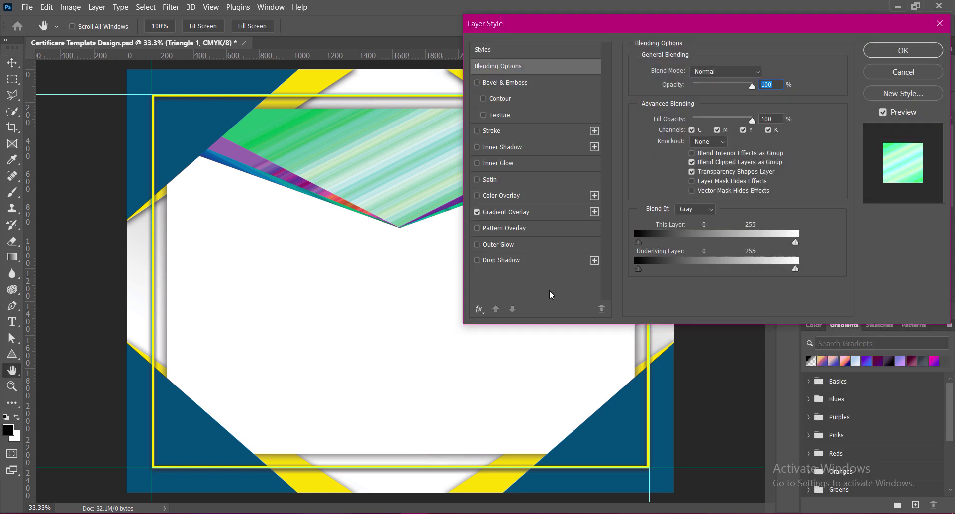
click(477, 260)
click(528, 260)
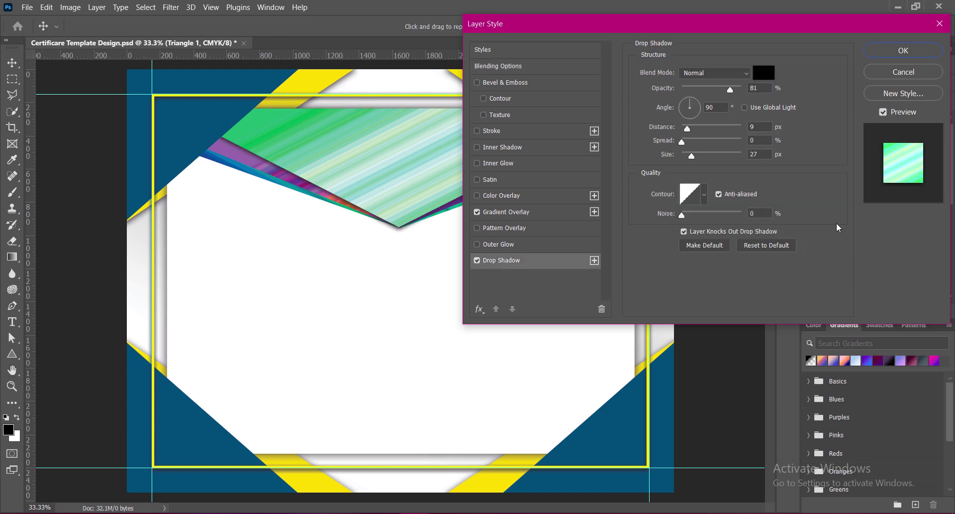
double_click(756, 87)
text(63)
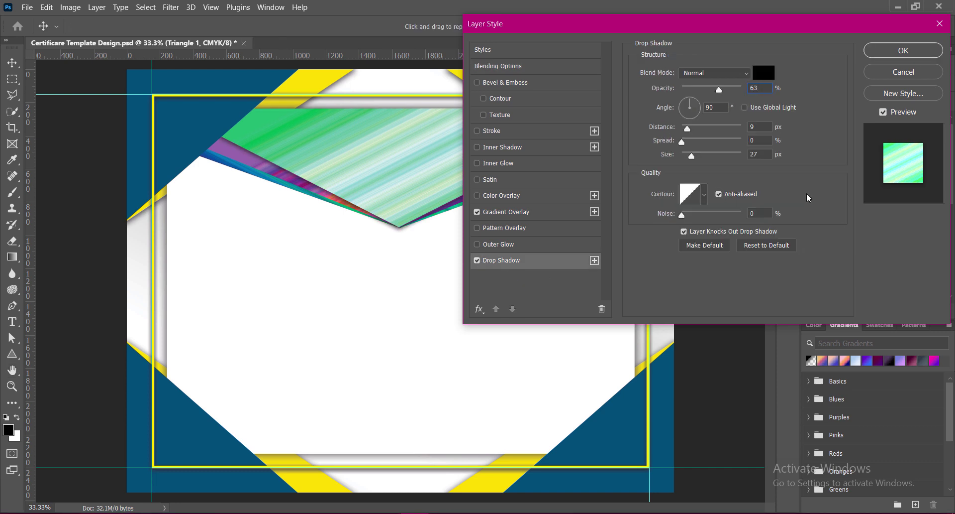
text(12)
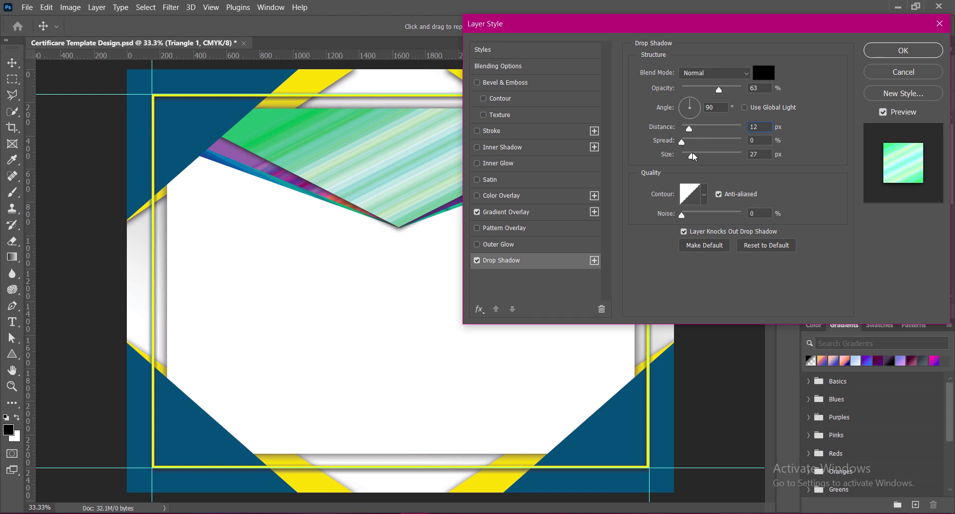
drag(692, 156, 688, 156)
double_click(753, 154)
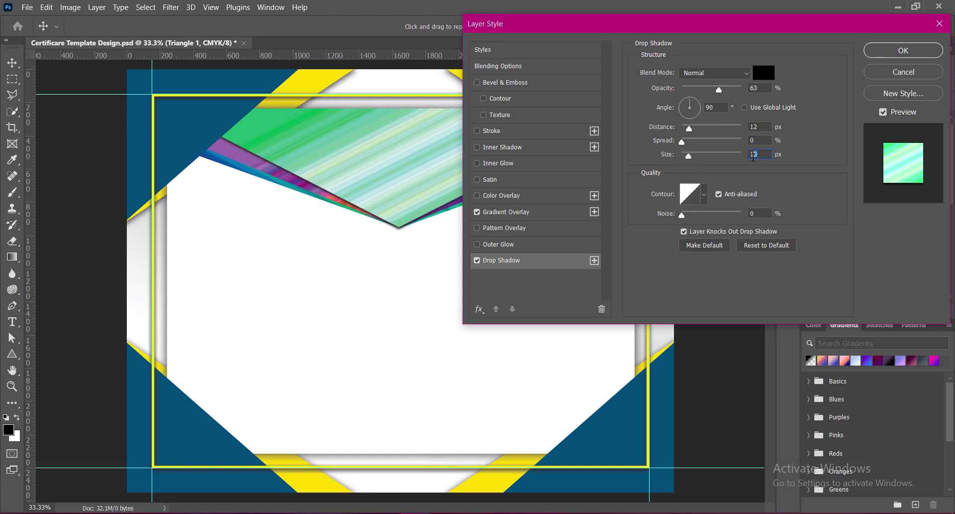
text(18)
drag(689, 129, 697, 130)
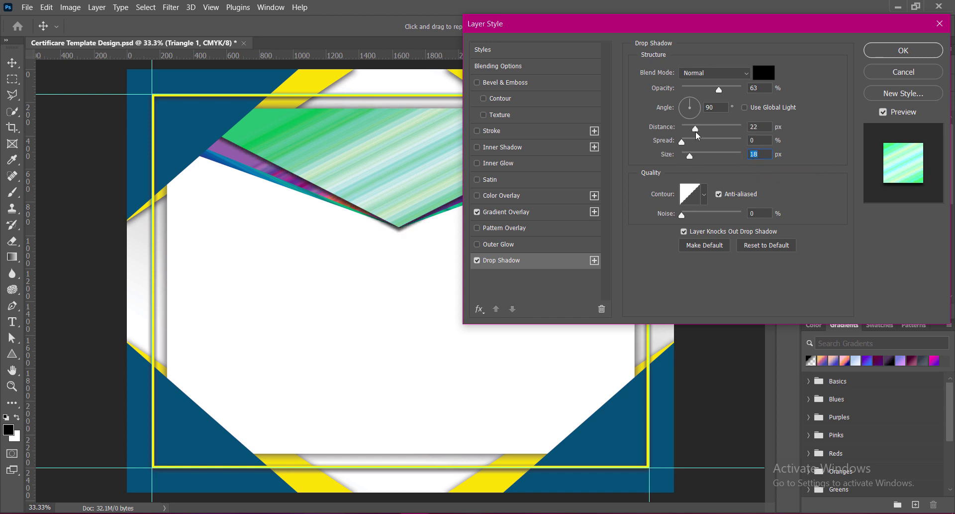
double_click(754, 88)
text(33)
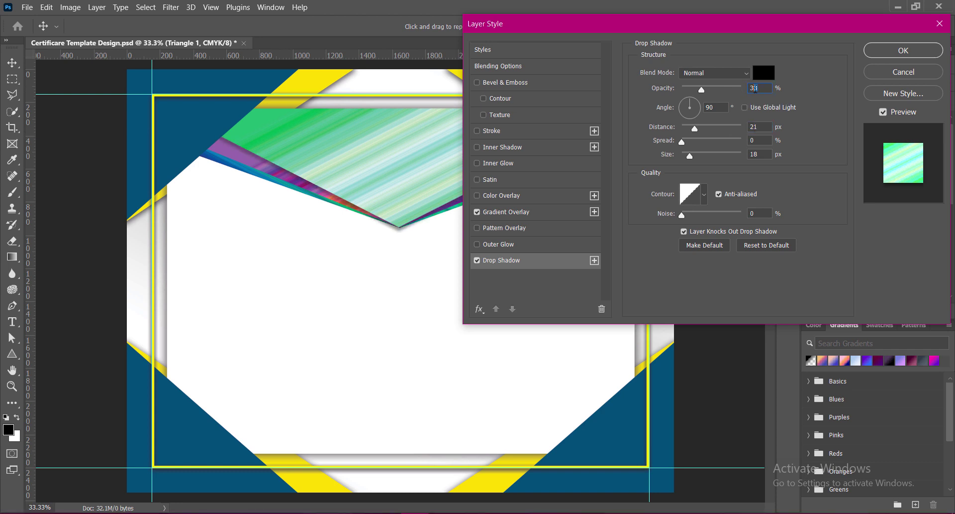
click(882, 51)
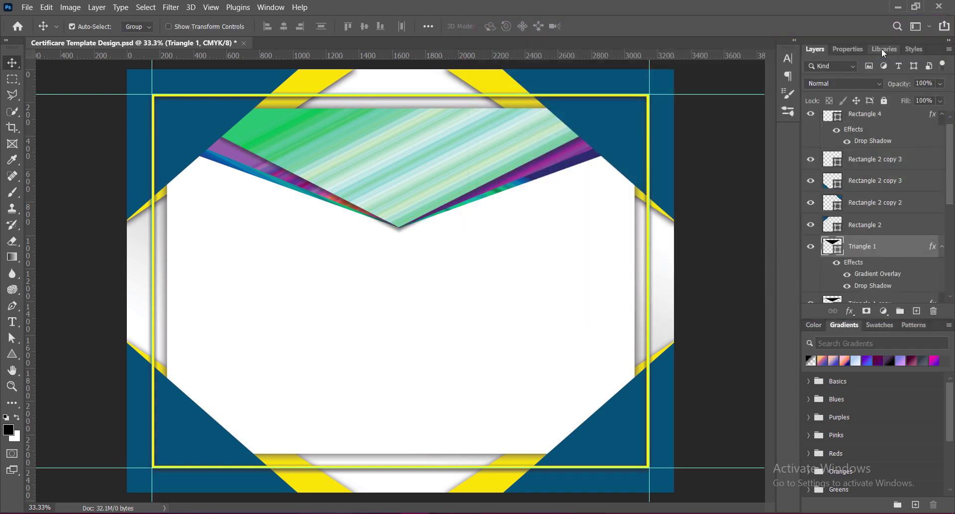
click(706, 211)
key(ctrl+s)
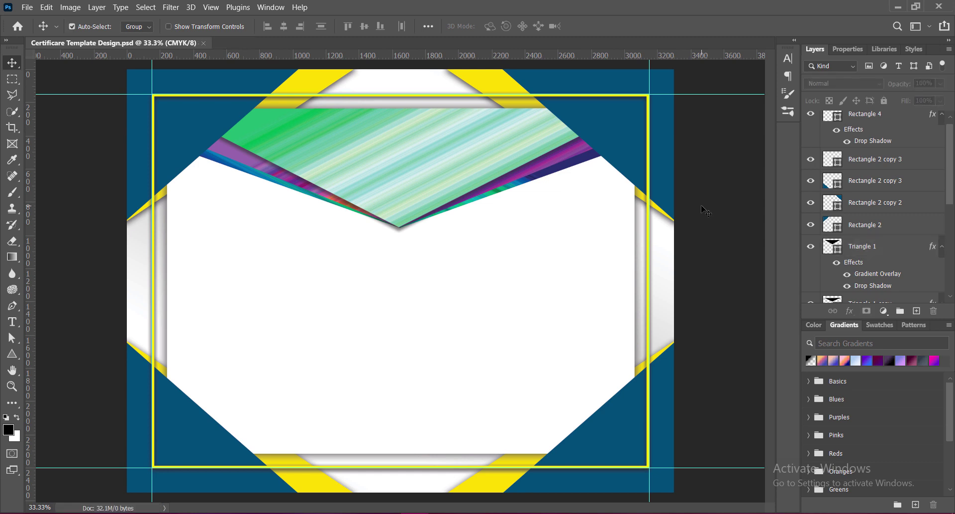
Set the green triangle's Gradient Overlay angle to 63 and save.
double_click(896, 245)
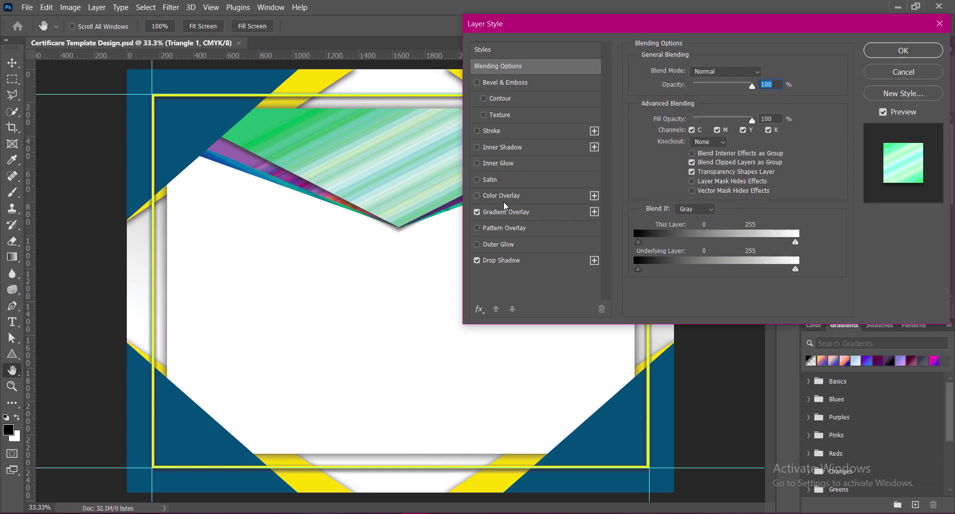
click(506, 212)
click(765, 99)
double_click(716, 135)
text(63)
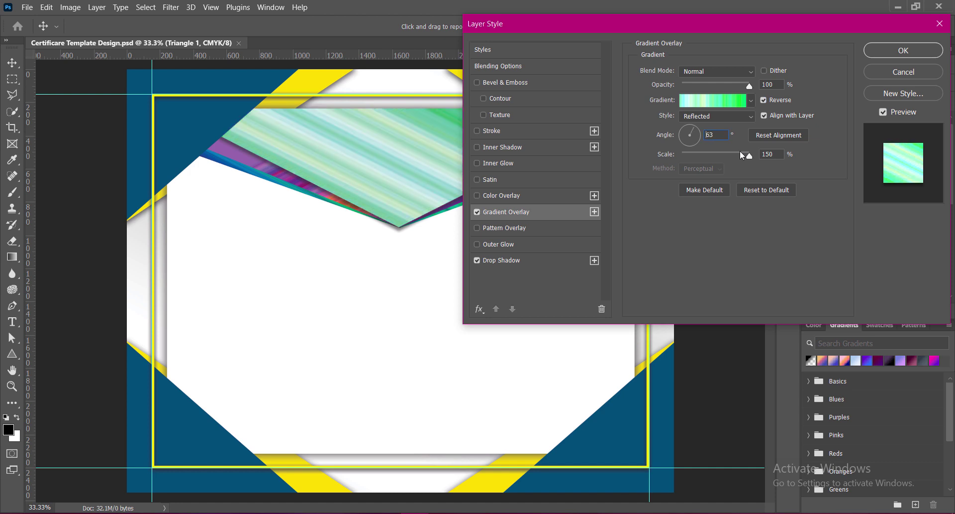
click(904, 51)
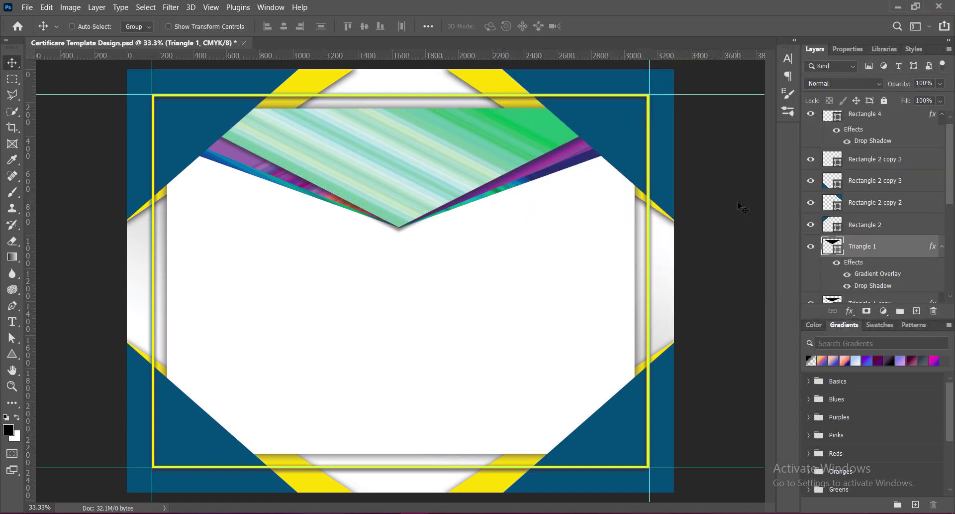
key(ctrl+s)
Paste the gold Certified badge and scale it to 66.74% at the banners' tip.
key(ctrl+v)
drag(418, 302, 413, 243)
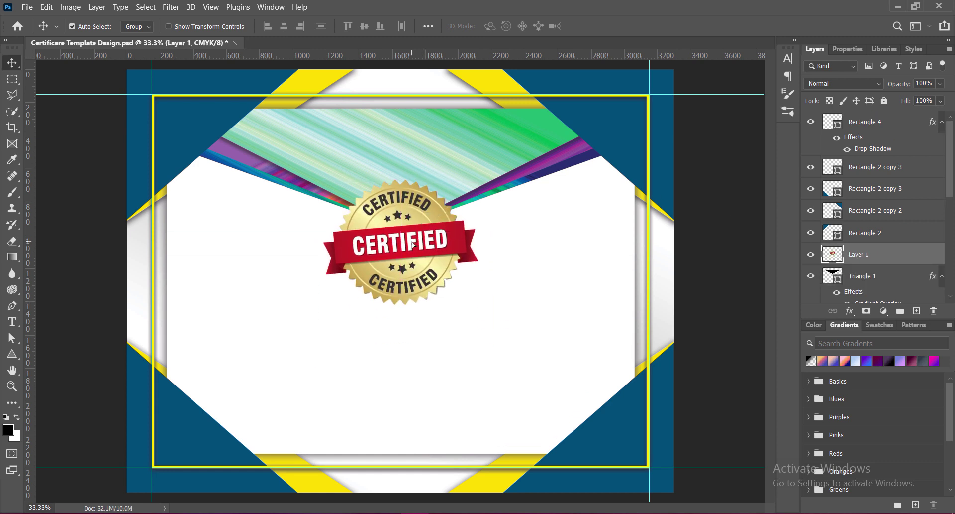
key(ctrl+t)
drag(478, 310, 427, 271)
drag(385, 227, 414, 229)
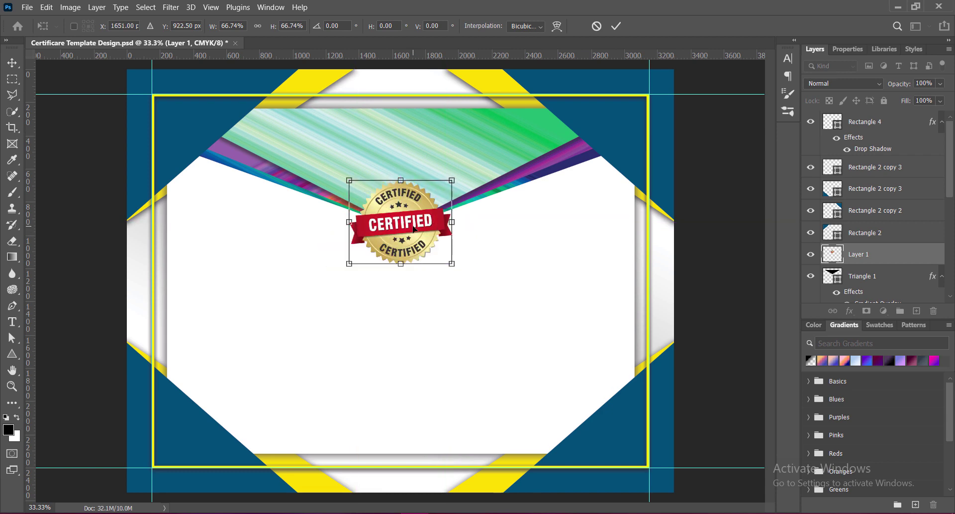
key(Return)
key(shift+Up)
key(shift+Up)
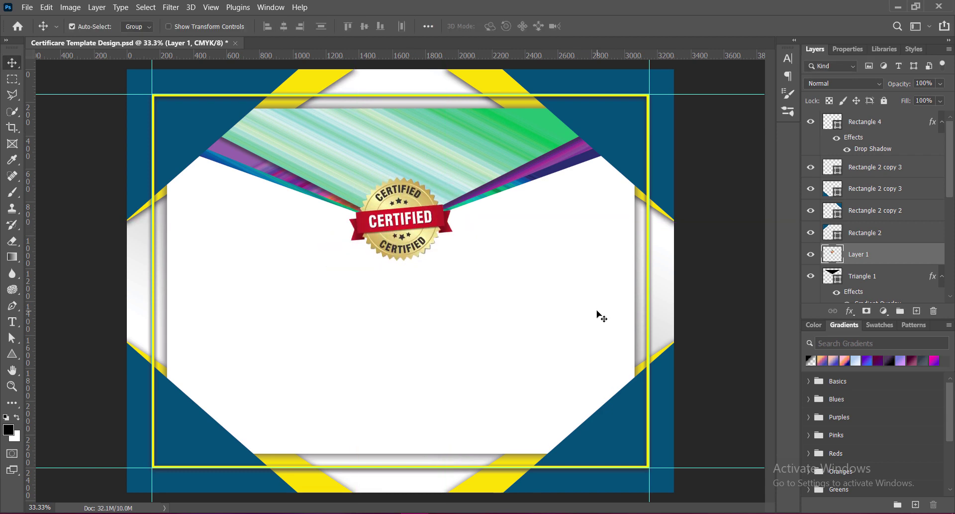
Raise the badge's contrast to 74 with Brightness/Contrast.
click(71, 7)
click(219, 36)
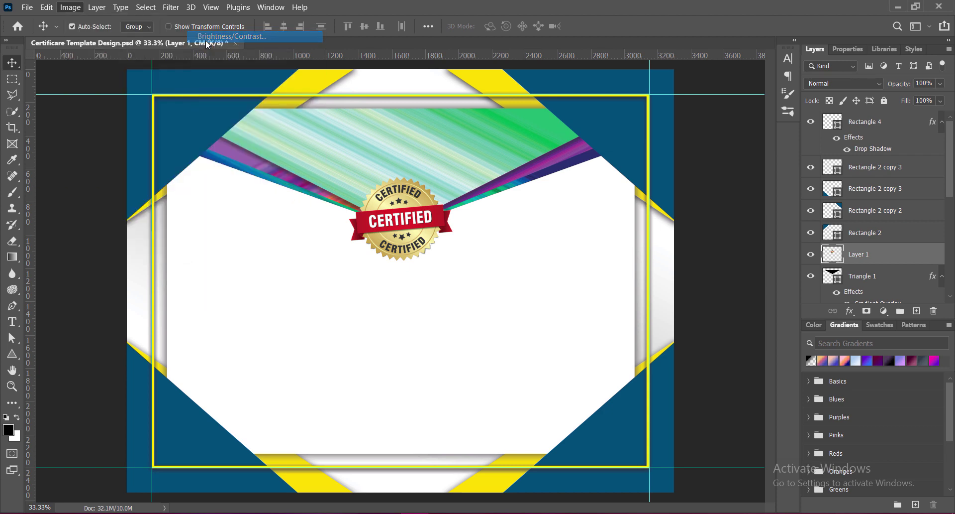
drag(755, 110, 801, 110)
click(855, 65)
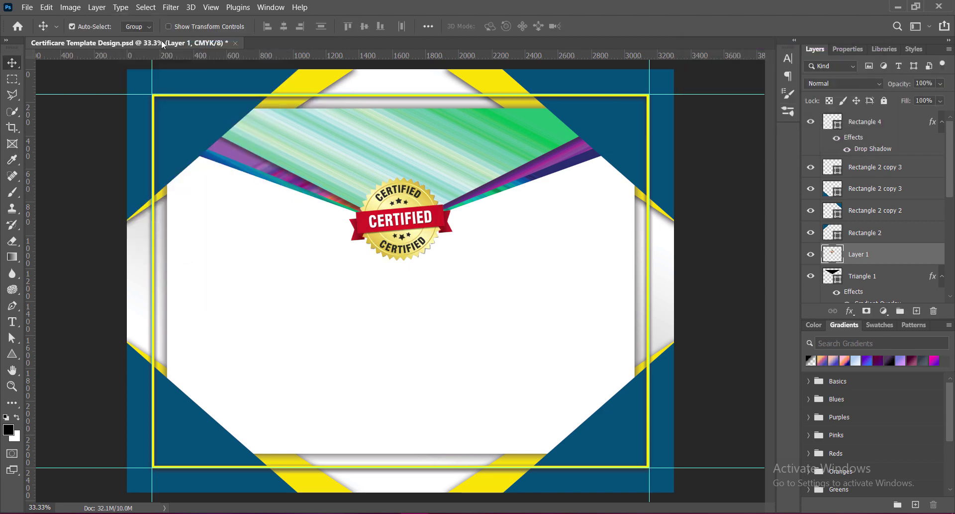
Apply the Red Boost Hue/Saturation preset to the badge.
click(70, 7)
click(219, 95)
click(761, 100)
click(712, 182)
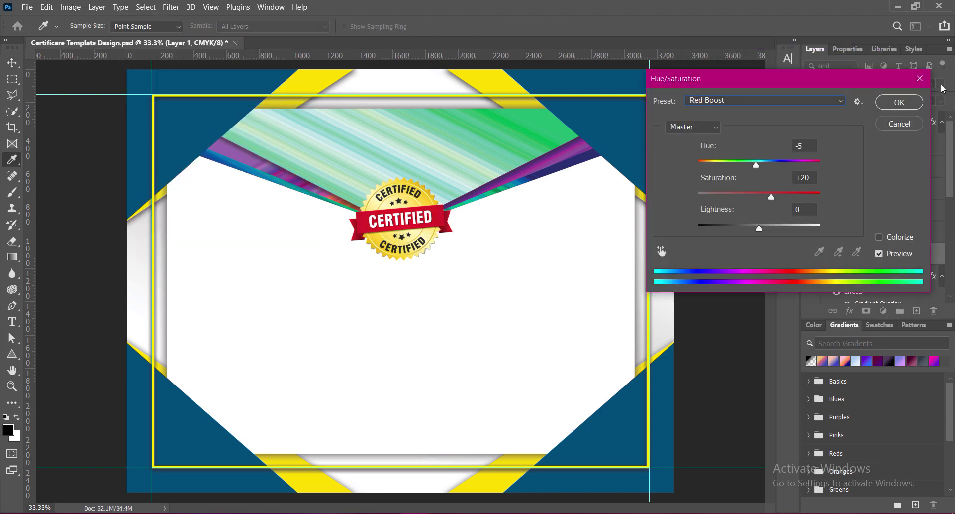
click(900, 100)
Brighten the badge's midtones with a Curves adjustment.
click(70, 7)
click(209, 59)
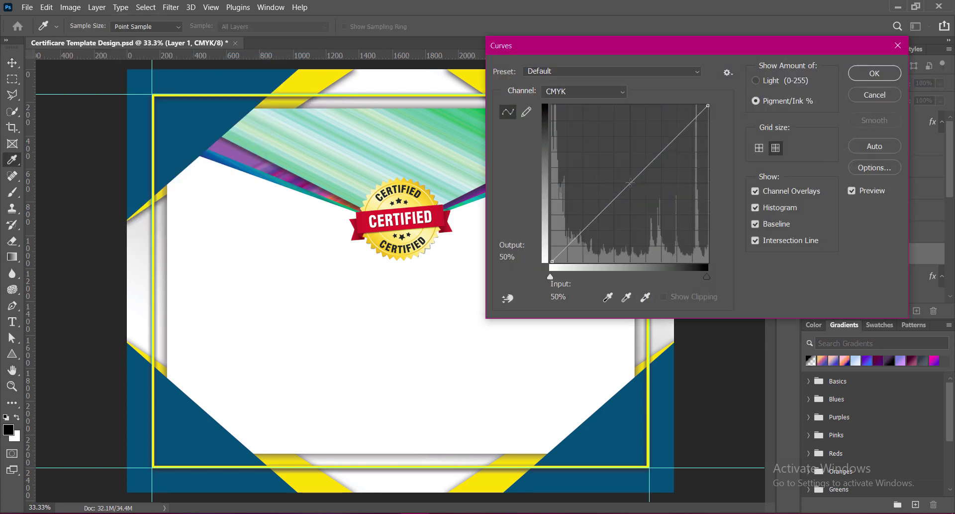
drag(631, 183, 630, 154)
click(875, 73)
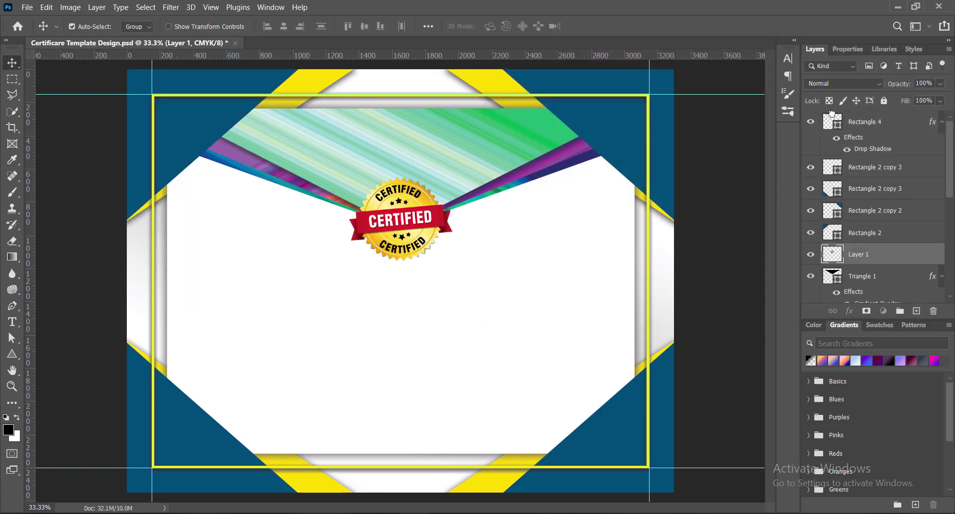
Move Layer 1 to the top, add a drop shadow, and save.
drag(836, 257, 845, 115)
click(498, 259)
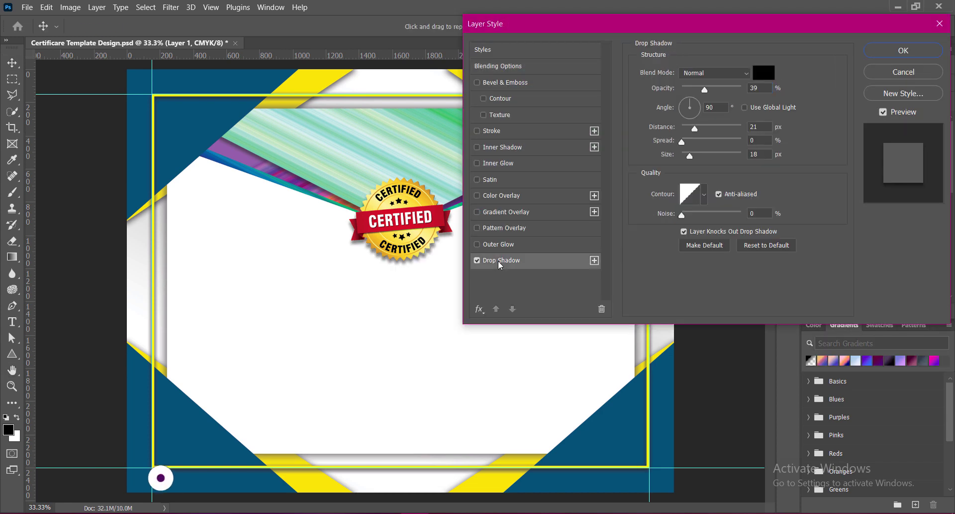
click(763, 126)
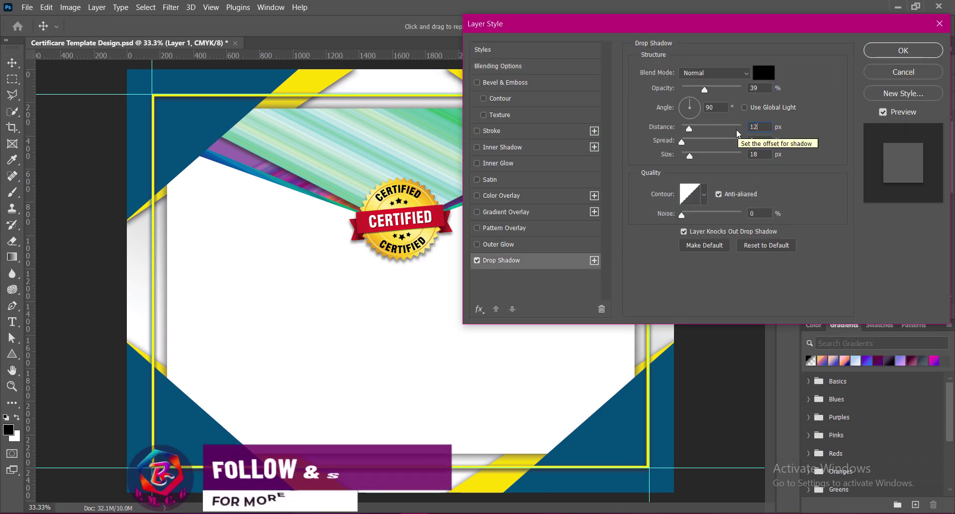
click(891, 54)
key(ctrl+s)
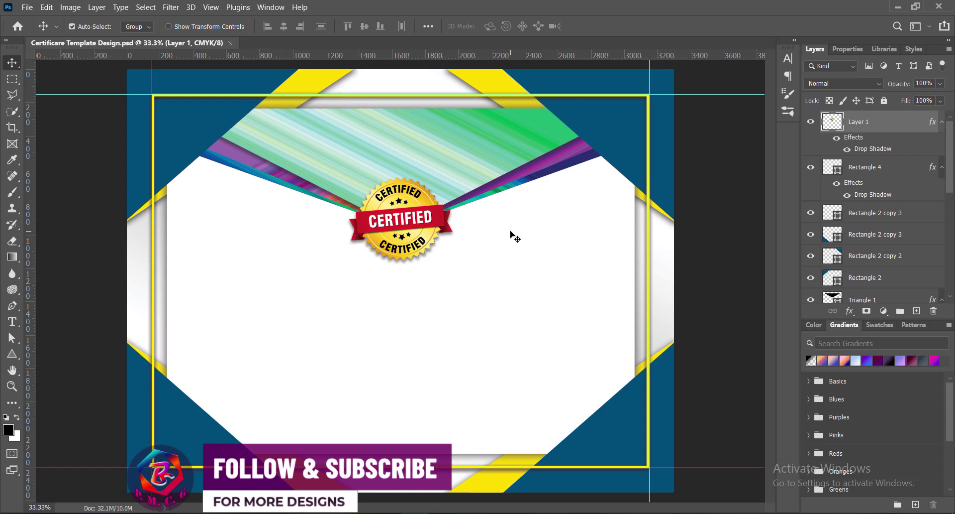
Type a two-line heading 'CERTIFICATE' / 'OF APPRECIATION' above the badge.
click(917, 311)
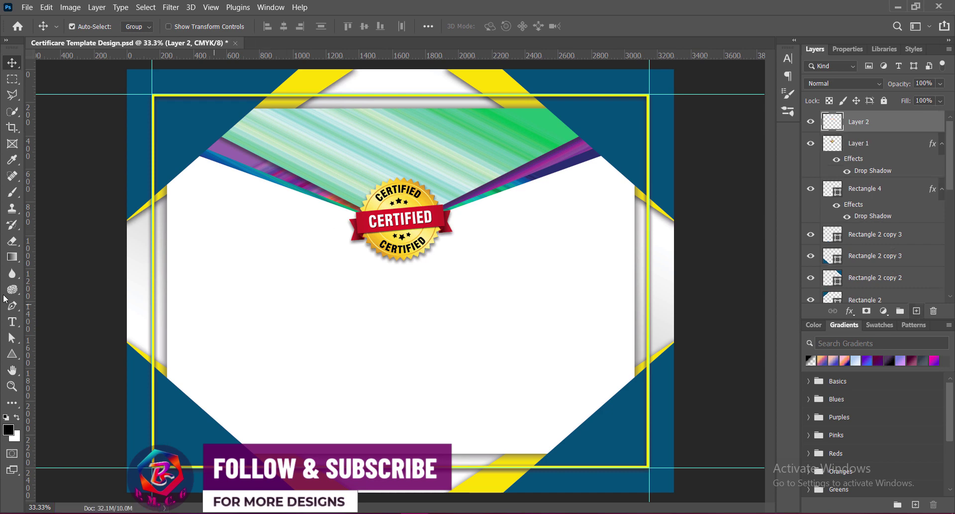
click(12, 321)
click(381, 135)
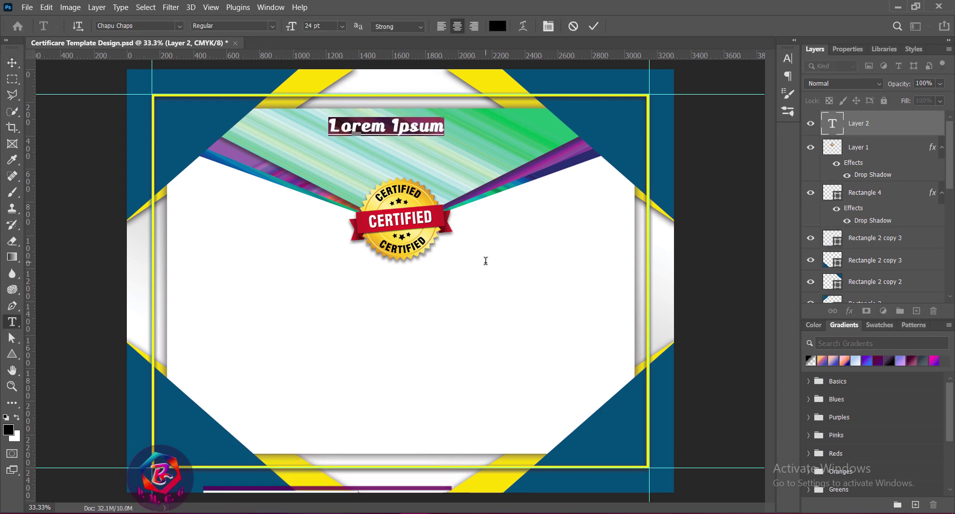
text(CERTIF)
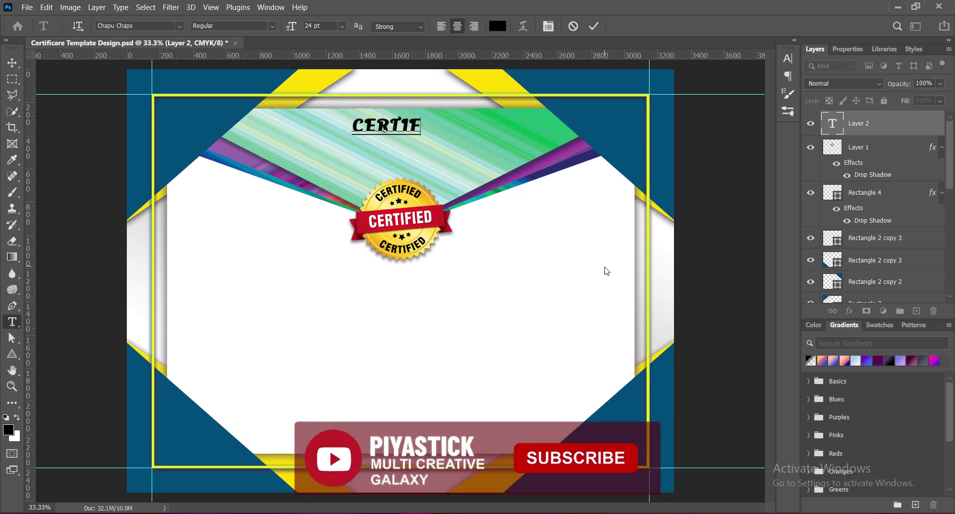
text(ICATE)
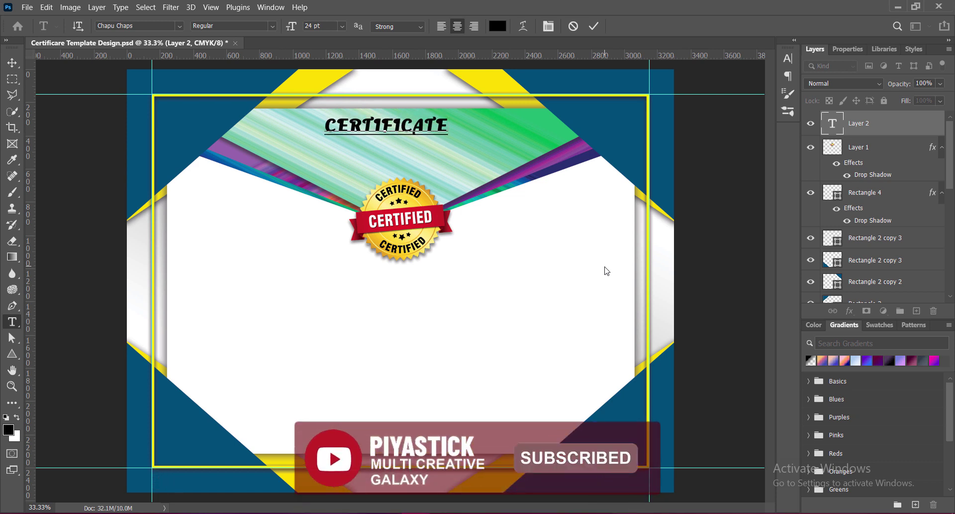
key(Return)
text(OF APPRECIATION)
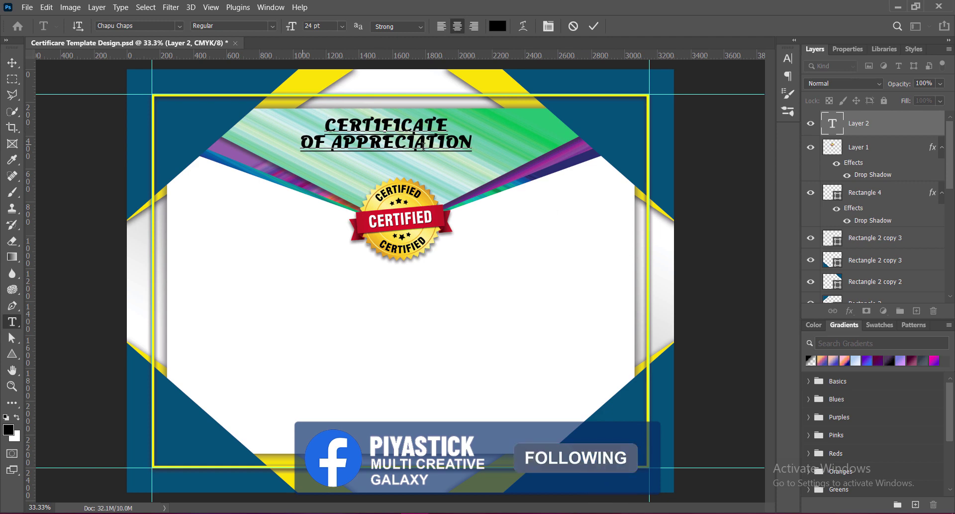
Set OF APPRECIATION tracking to 0 and CERTIFICATE's font to Exotc350 Bd BT.
double_click(324, 142)
triple_click(382, 144)
click(789, 59)
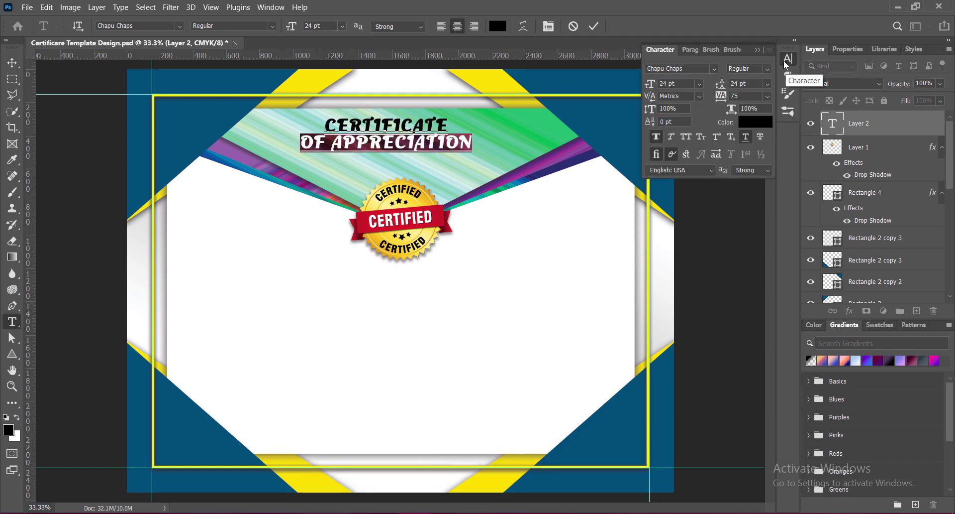
click(768, 96)
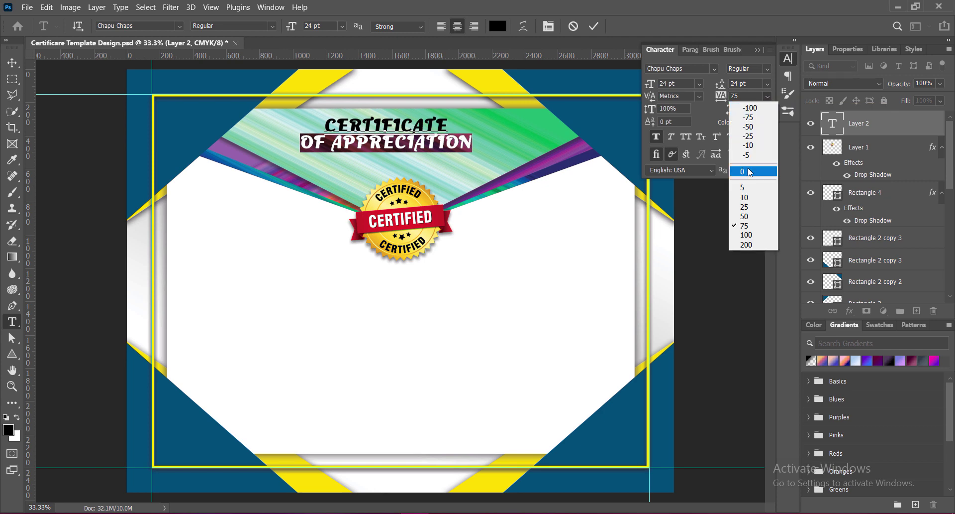
click(736, 172)
drag(324, 124, 477, 124)
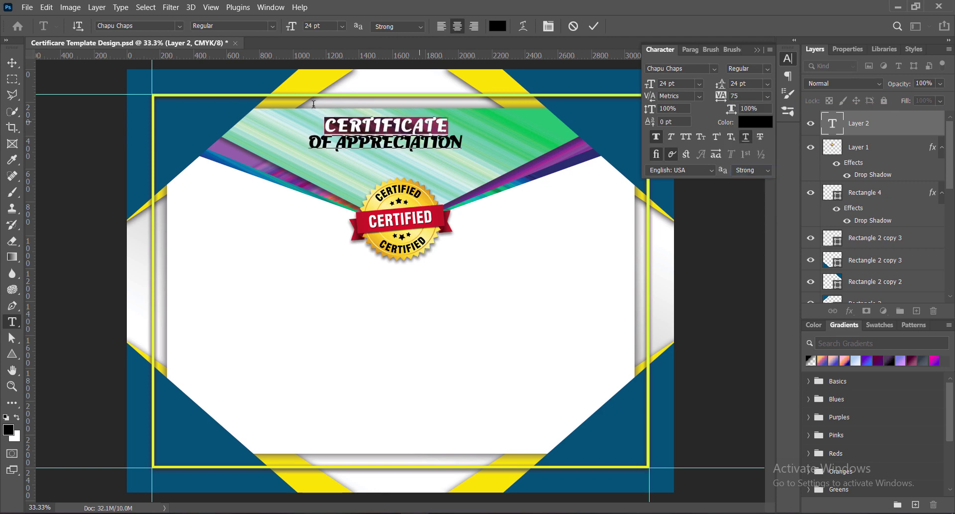
click(180, 26)
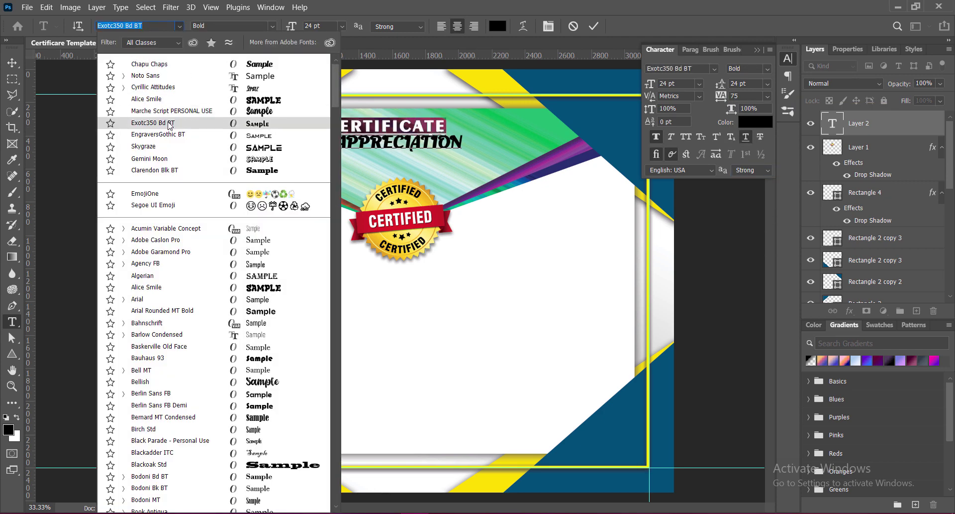
click(180, 26)
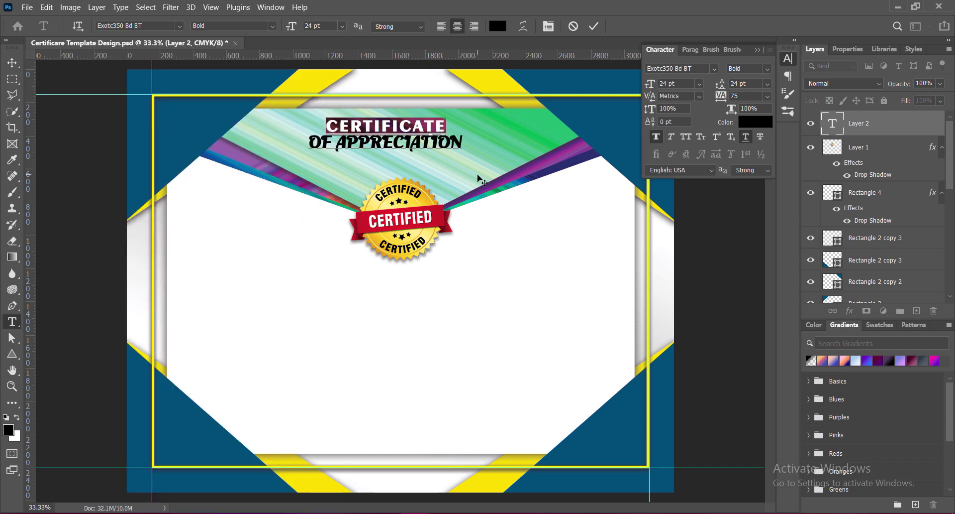
Set OF APPRECIATION in EngraversGothic BT with 36 pt leading.
key(Down)
key(shift+End)
click(180, 25)
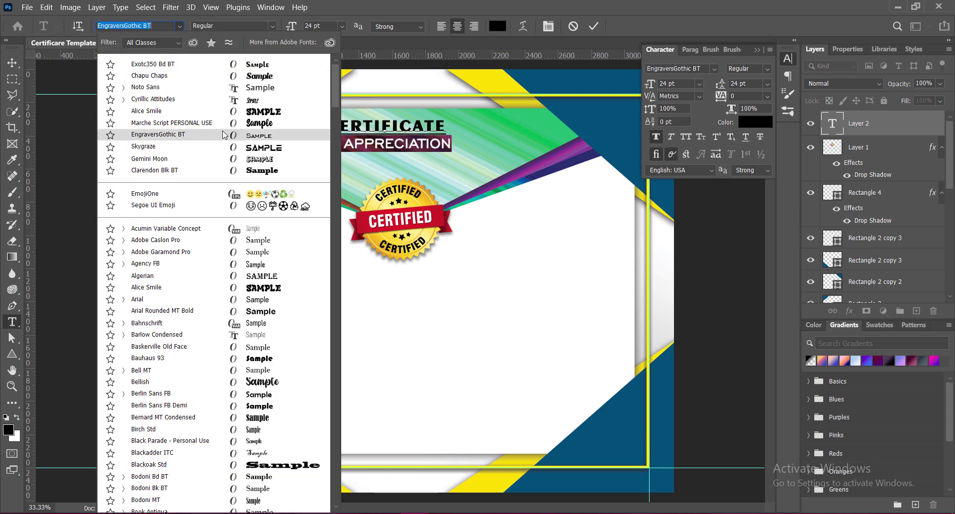
click(251, 141)
click(767, 83)
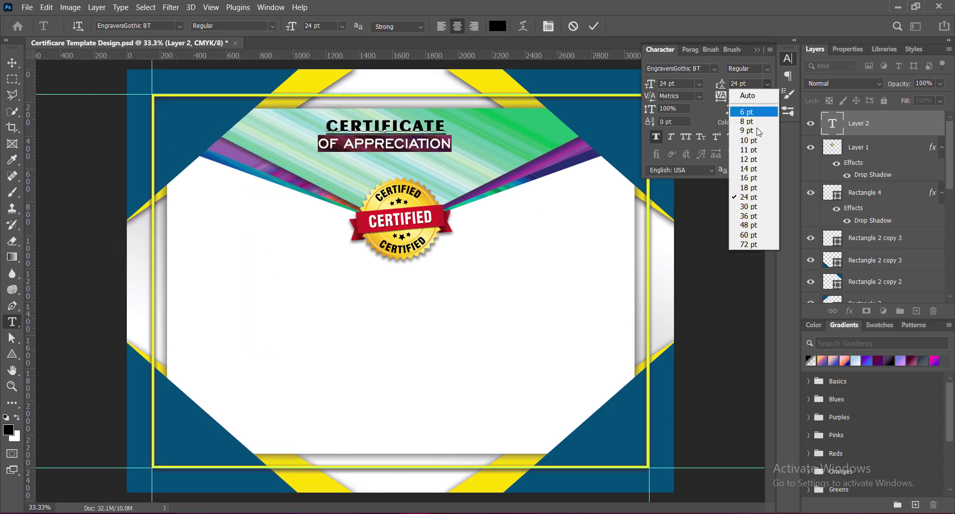
click(752, 217)
Give CERTIFICATE tracking 100 and a 42 pt font size.
key(Up)
key(shift+End)
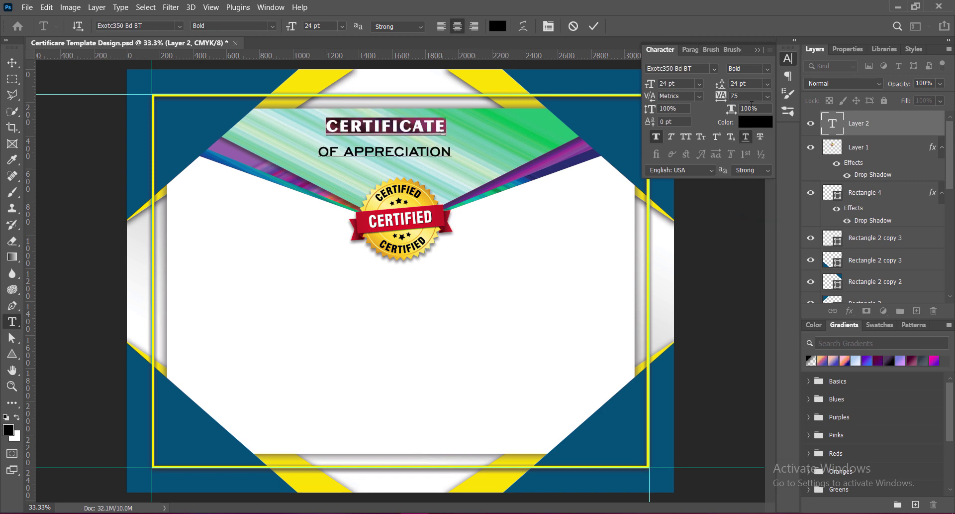
click(767, 95)
click(747, 236)
click(341, 26)
click(326, 159)
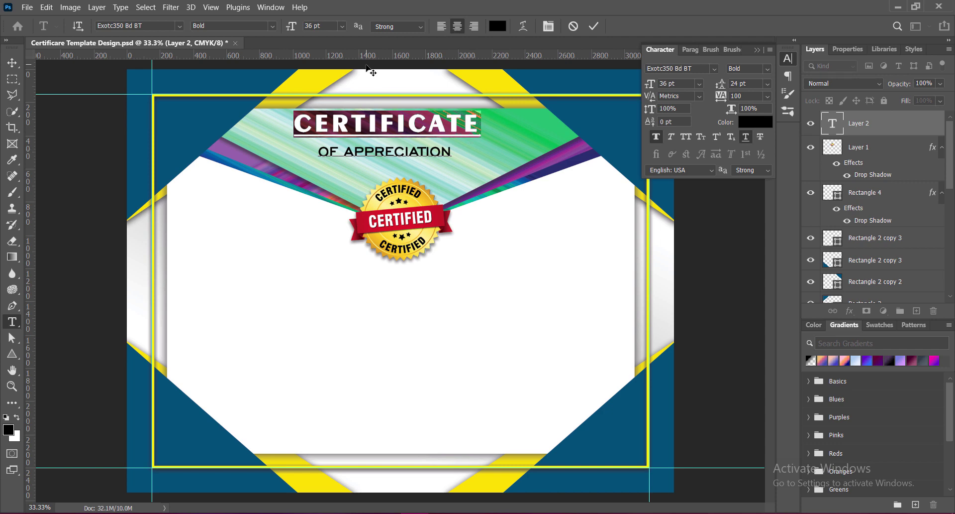
click(342, 26)
text(42)
click(594, 26)
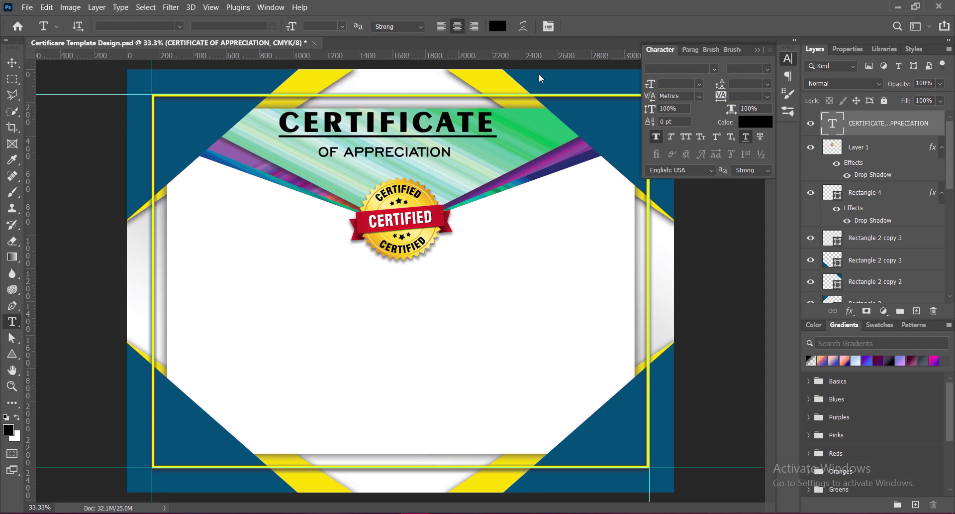
Set OF APPRECIATION leading to 30 pt and commit the heading.
drag(318, 152, 475, 152)
click(767, 83)
click(746, 186)
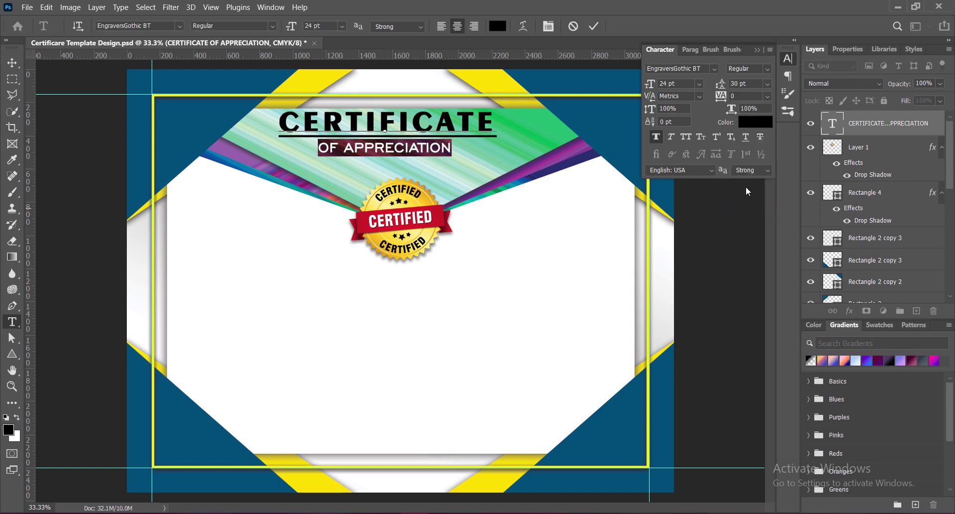
click(757, 50)
click(593, 26)
Move the heading slightly lower, scale it to 87.72%, and save.
key(v)
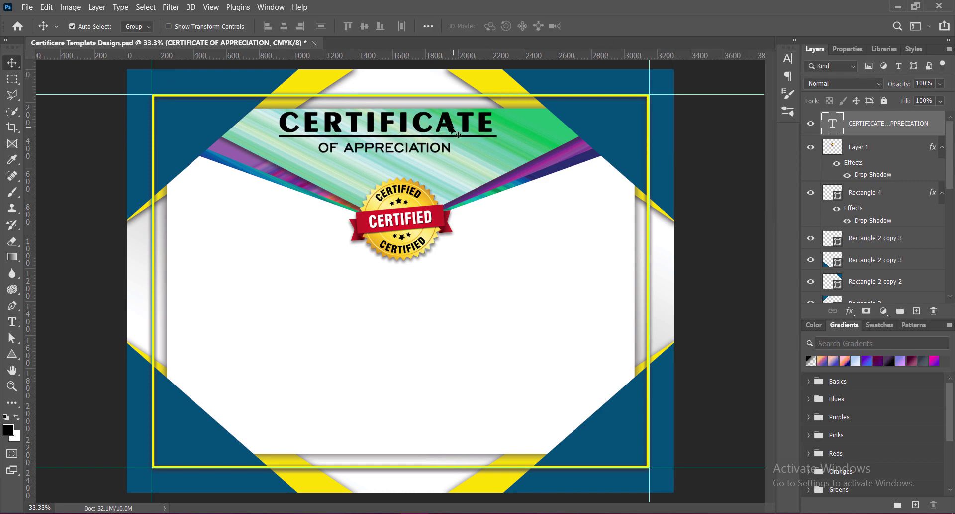
key(ctrl+t)
drag(408, 125, 420, 134)
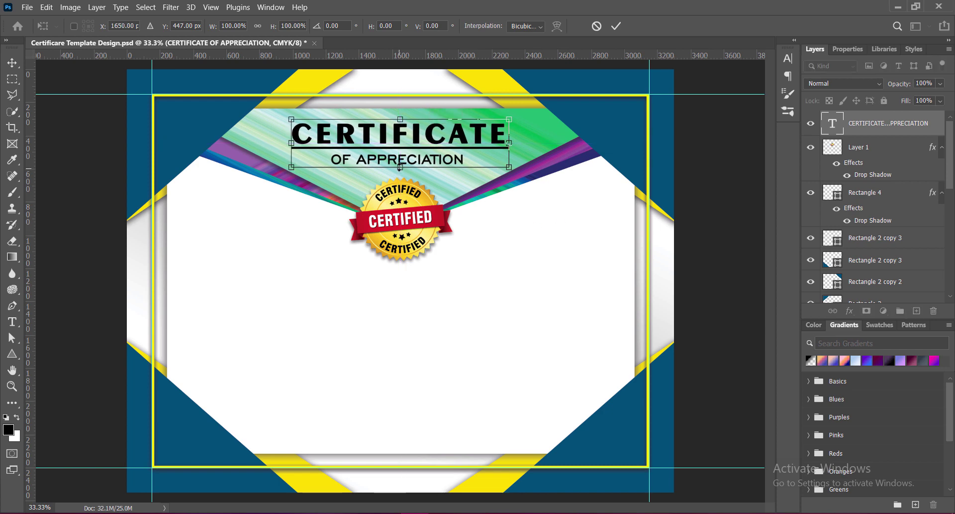
drag(400, 167, 399, 162)
key(Return)
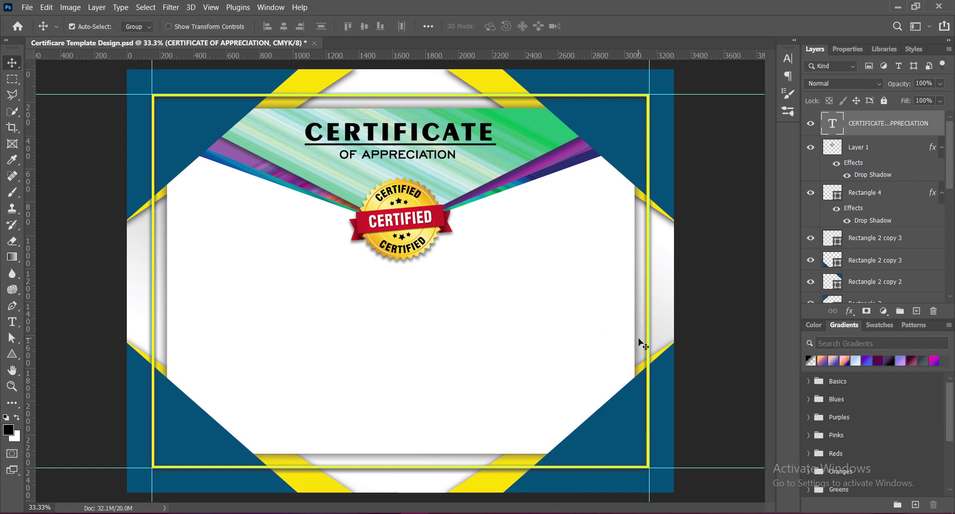
key(ctrl+s)
Give the heading a white drop shadow at 100% opacity.
right_click(836, 119)
click(826, 125)
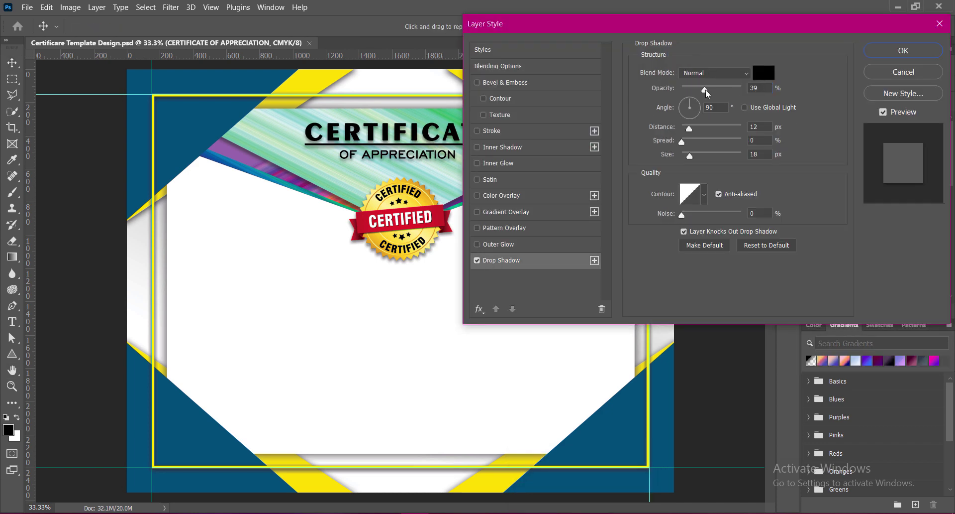
drag(705, 90, 742, 90)
click(764, 73)
click(879, 251)
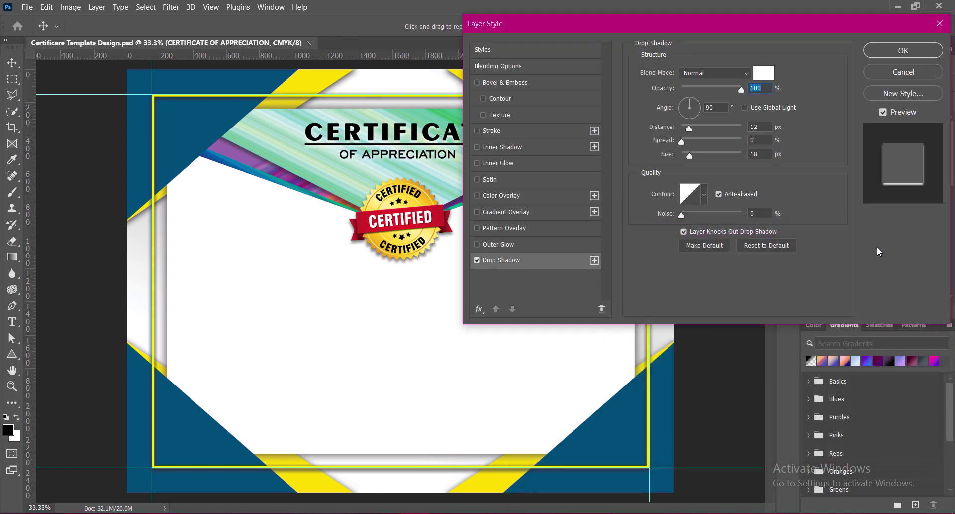
Set the heading shadow's spread 21, size 15 and distance 10.
drag(691, 155, 694, 141)
click(744, 155)
text(21)
click(750, 140)
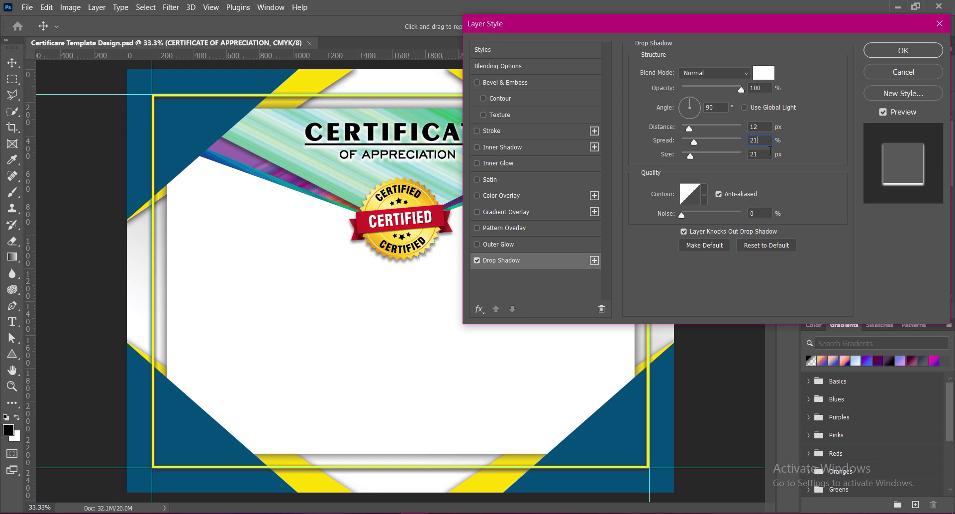
text(15)
click(755, 127)
text(10)
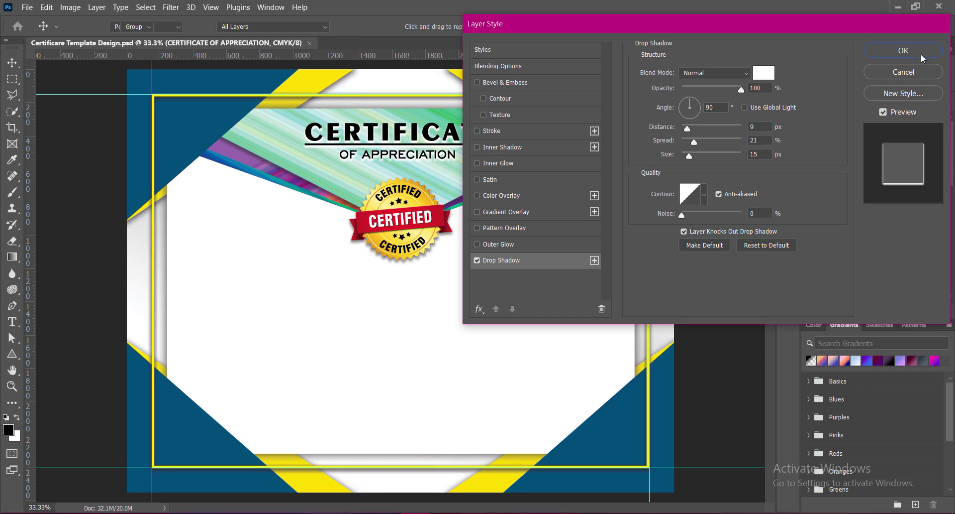
key(Return)
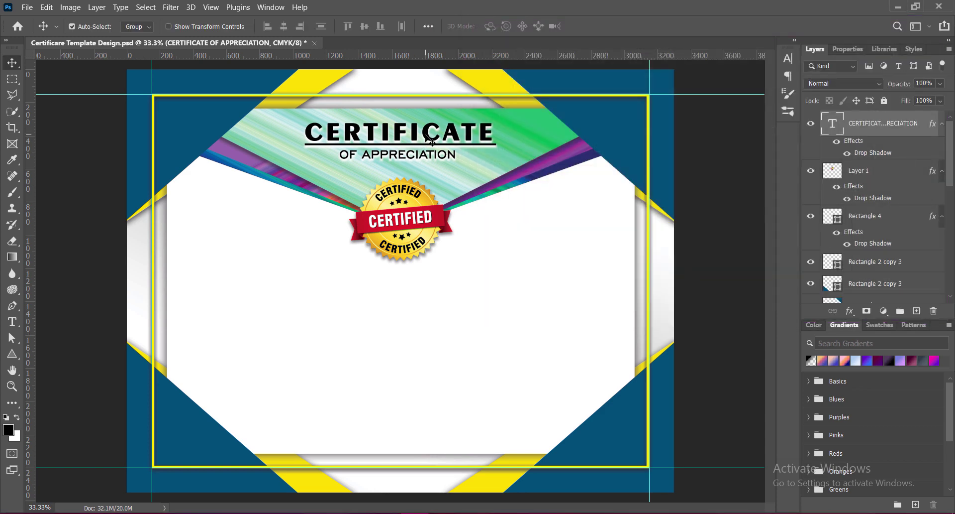
Nudge the heading down, enlarge it slightly, and save the certificate.
key(shift+Down)
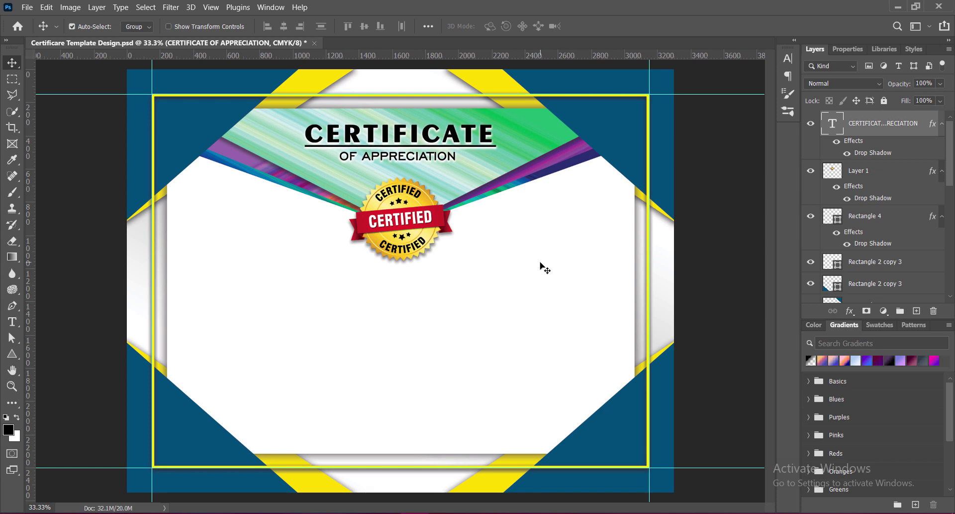
key(ctrl+t)
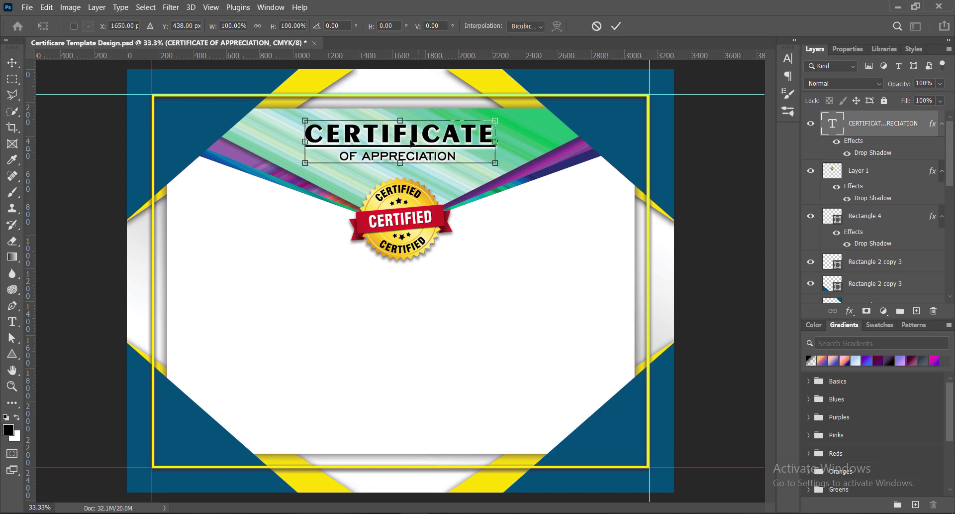
drag(401, 120, 401, 118)
key(Return)
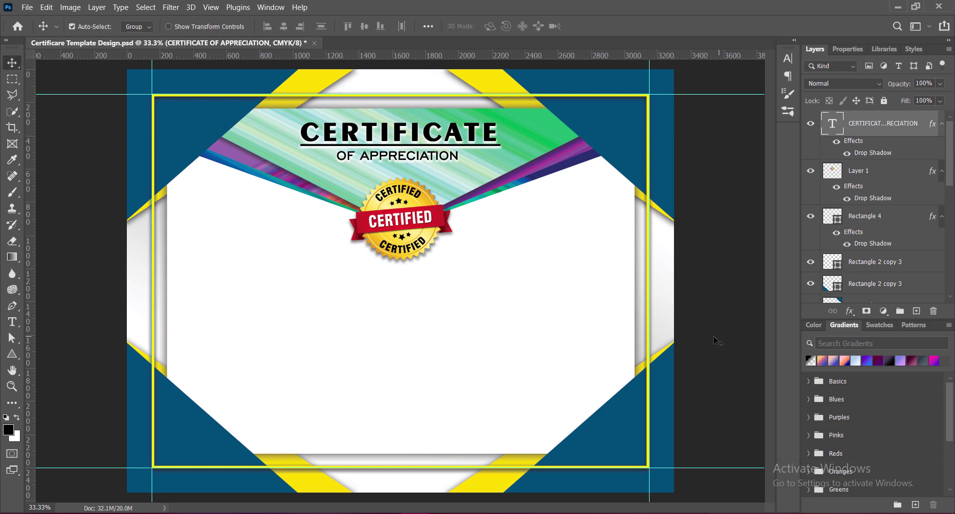
key(ctrl+s)
Type the line 'This Certificate Is Proudly Presented To' below the gold badge.
click(917, 311)
key(t)
click(381, 297)
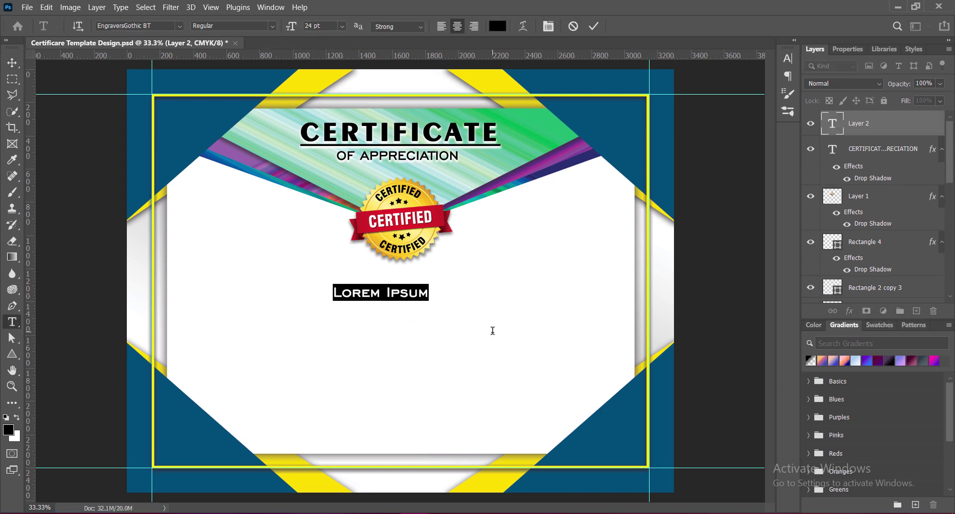
text(This )
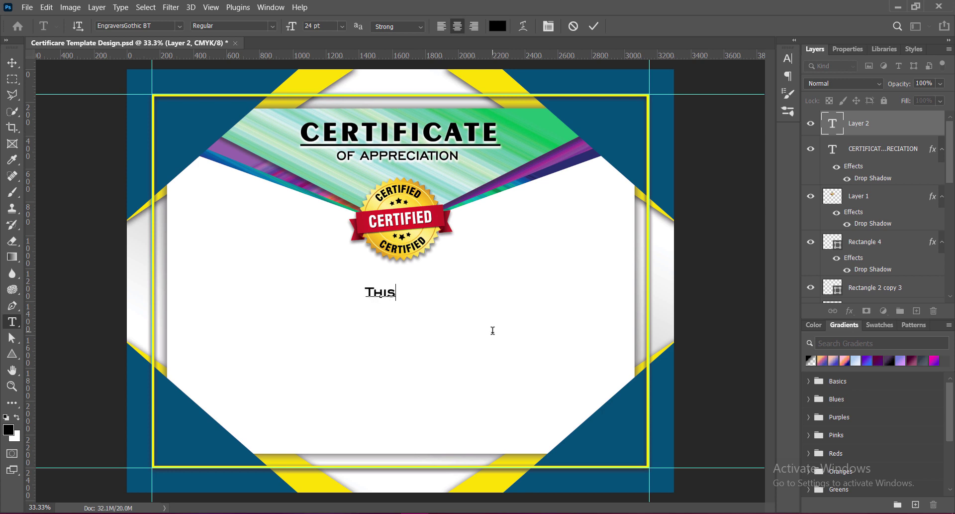
text(Certificate)
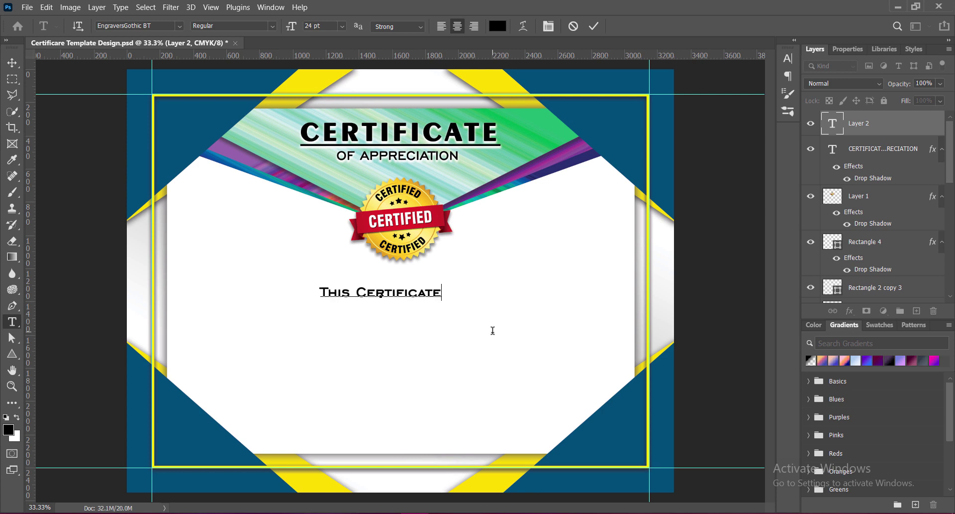
text( Is Proudly)
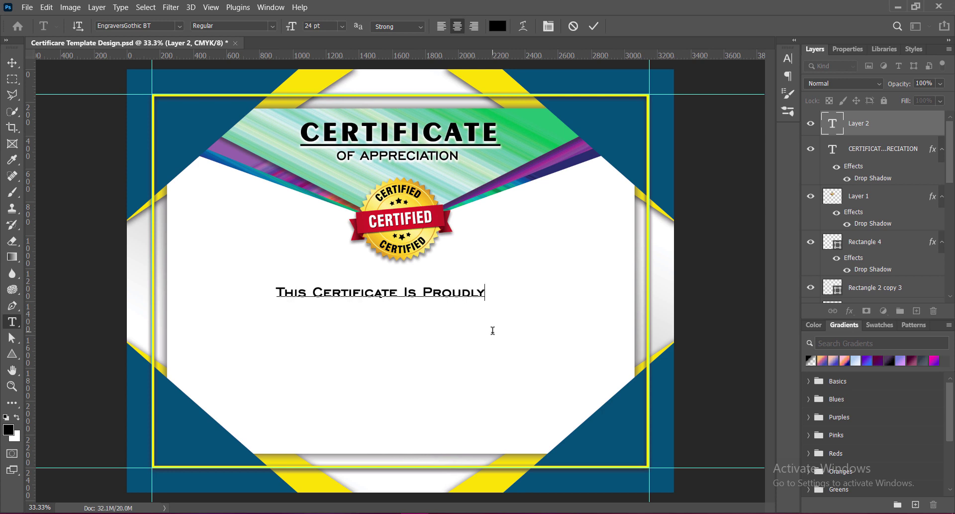
text( Presented To)
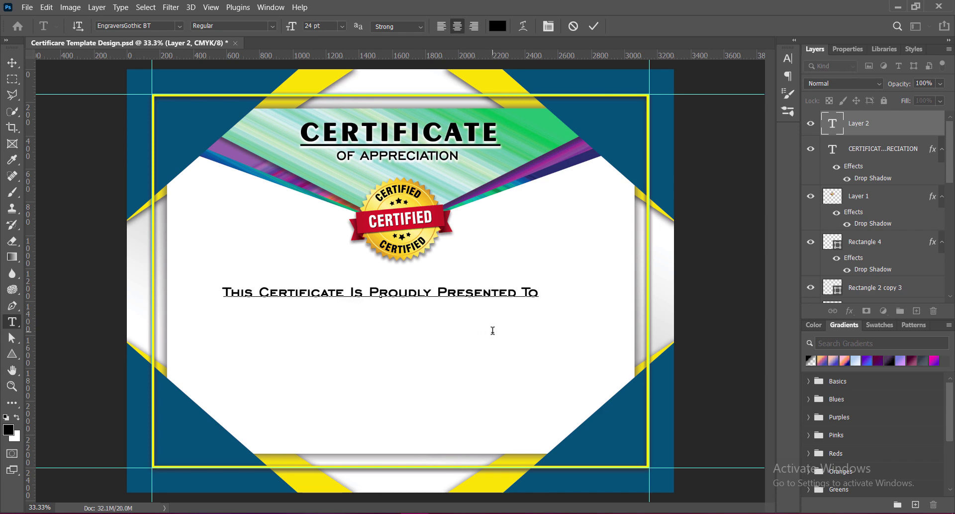
Format the line at 18 pt with Smooth anti-aliasing and tracking 50.
drag(223, 292, 539, 293)
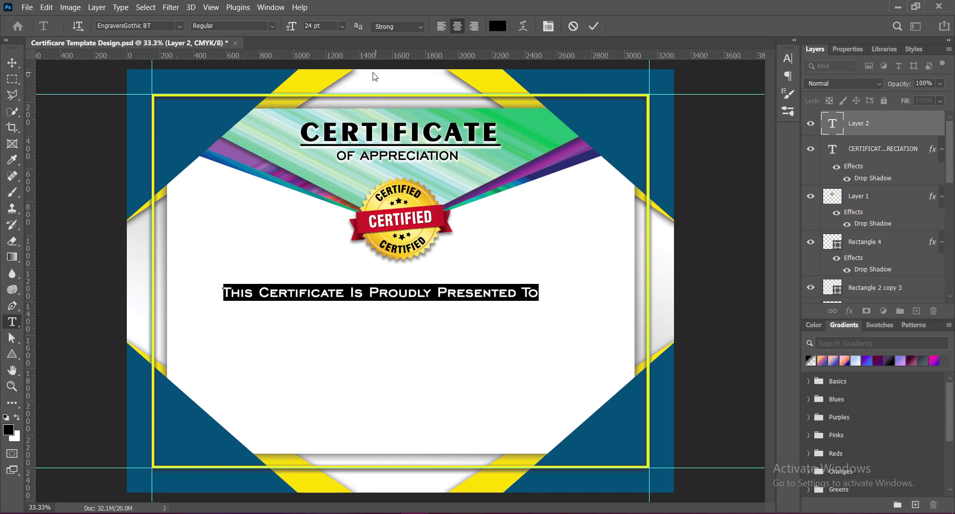
click(397, 26)
click(402, 79)
click(342, 25)
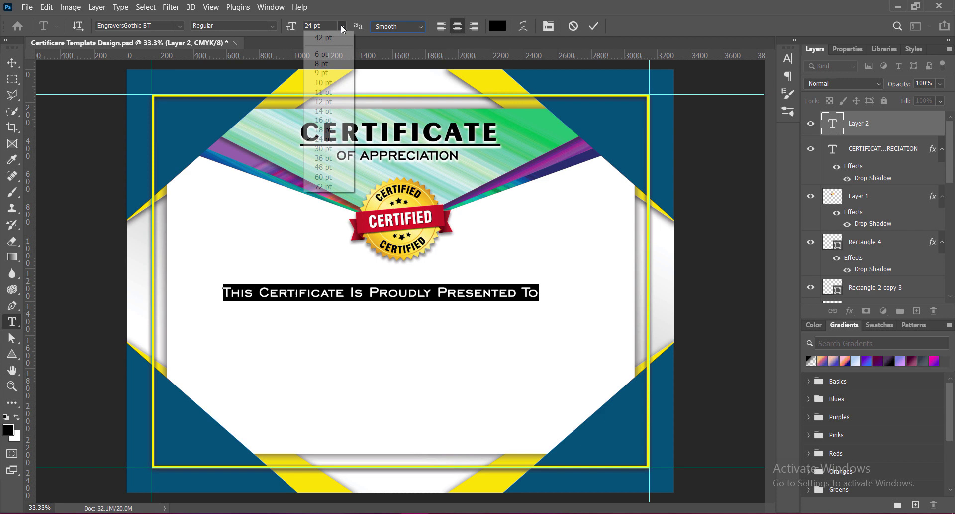
click(330, 126)
click(788, 58)
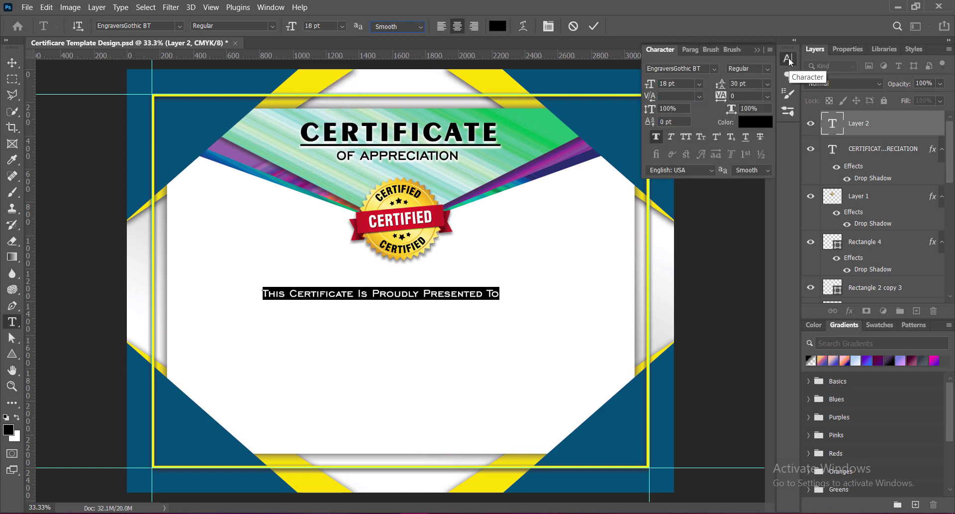
click(768, 95)
click(749, 218)
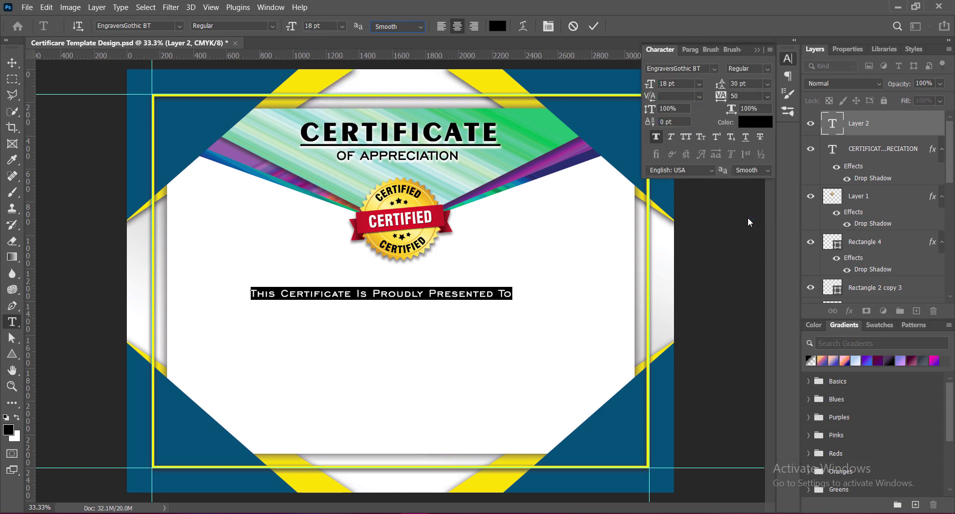
click(594, 26)
Centre the presentation line under the badge and nudge it up slightly.
click(13, 65)
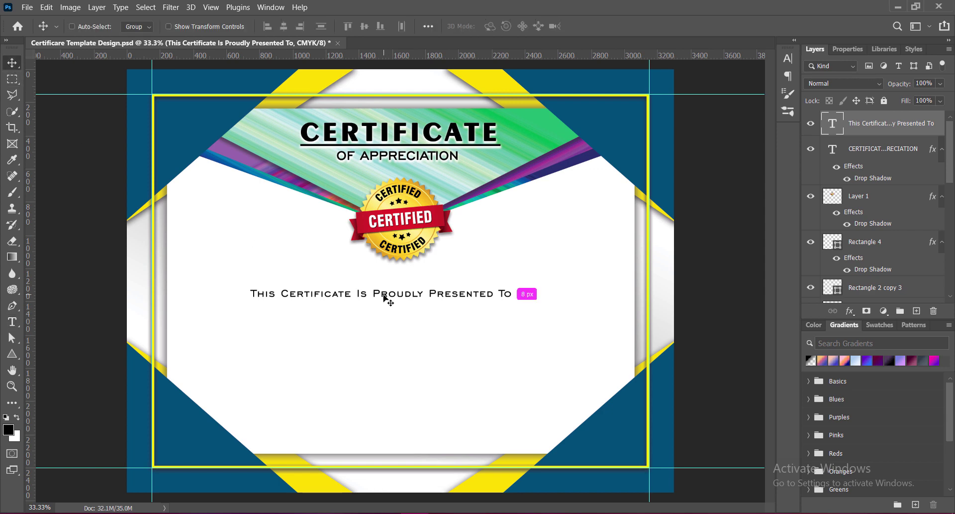
key(ctrl+t)
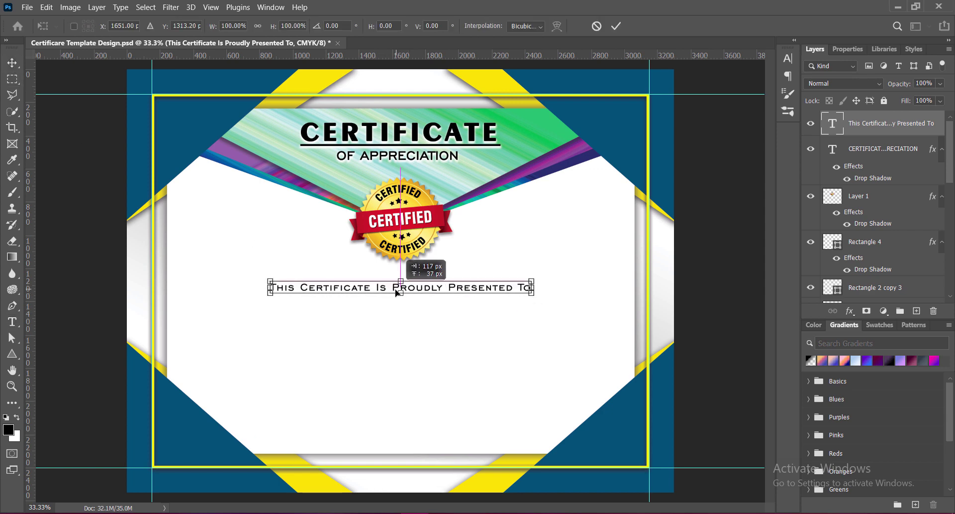
drag(398, 297, 417, 294)
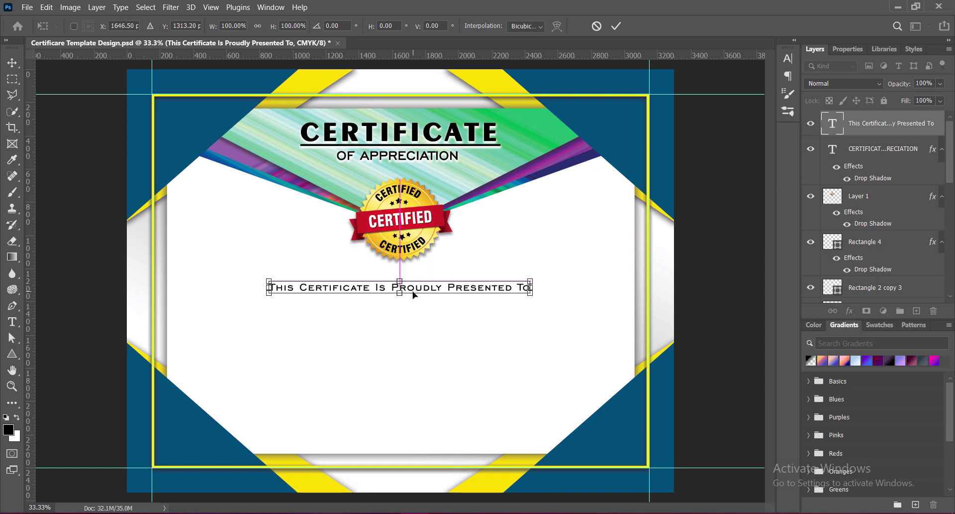
key(Return)
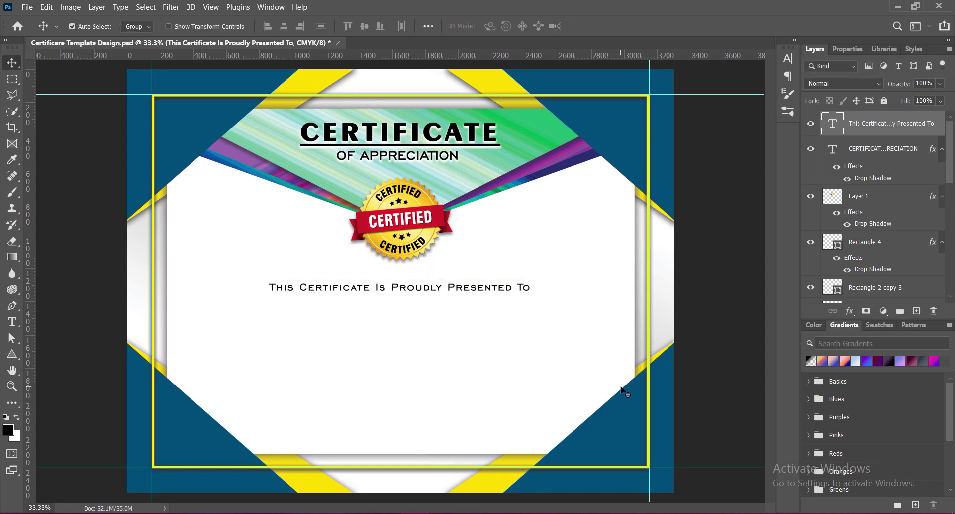
key(shift+Up)
key(shift+Up)
key(shift+Up)
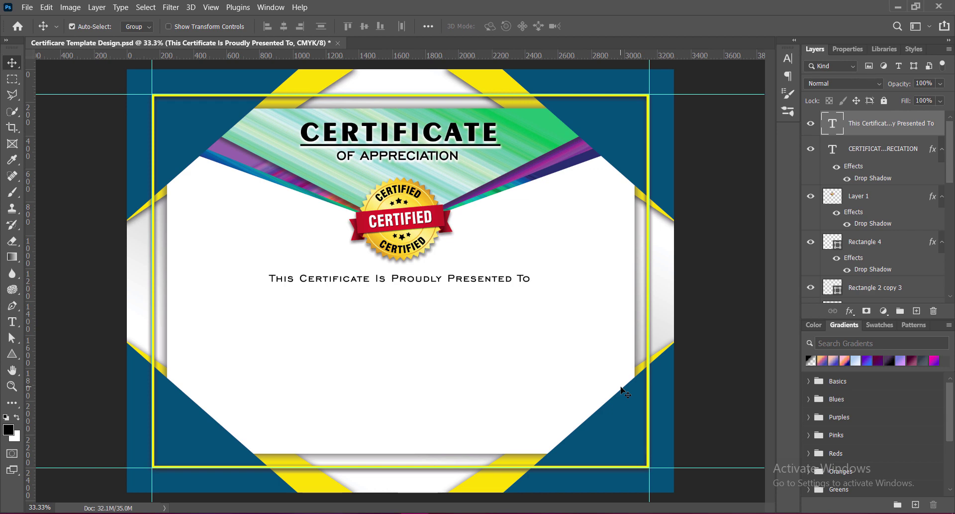
Switch the presentation line's anti-aliasing to Sharp and save the certificate.
double_click(420, 279)
click(398, 26)
click(398, 48)
click(594, 26)
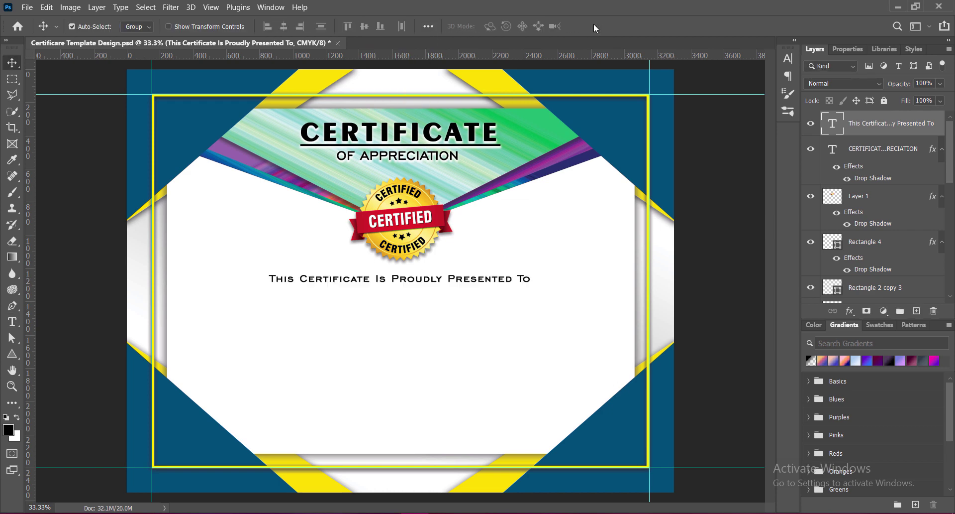
key(ctrl+s)
Add the recipient name 'Steve Rogers' as new text below the presentation line.
click(917, 310)
key(t)
click(374, 315)
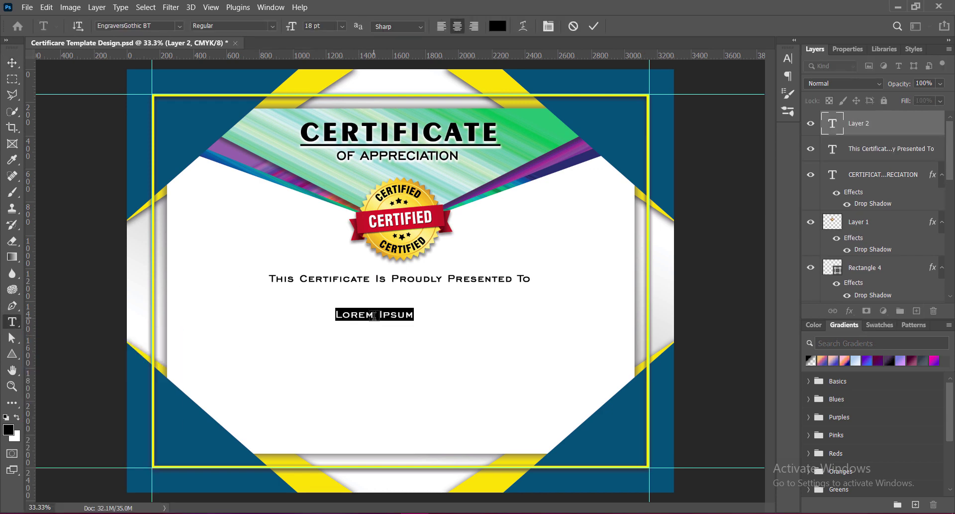
text(Steve)
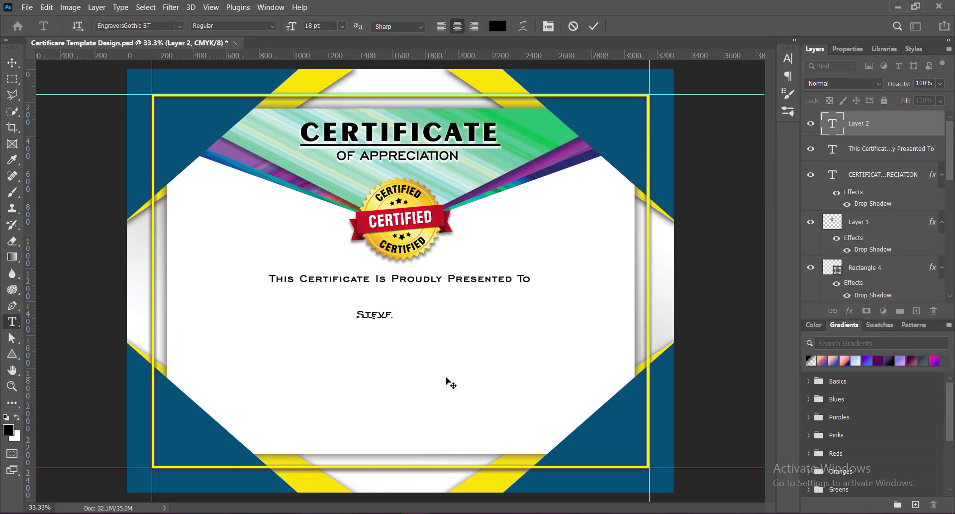
text( Rogers)
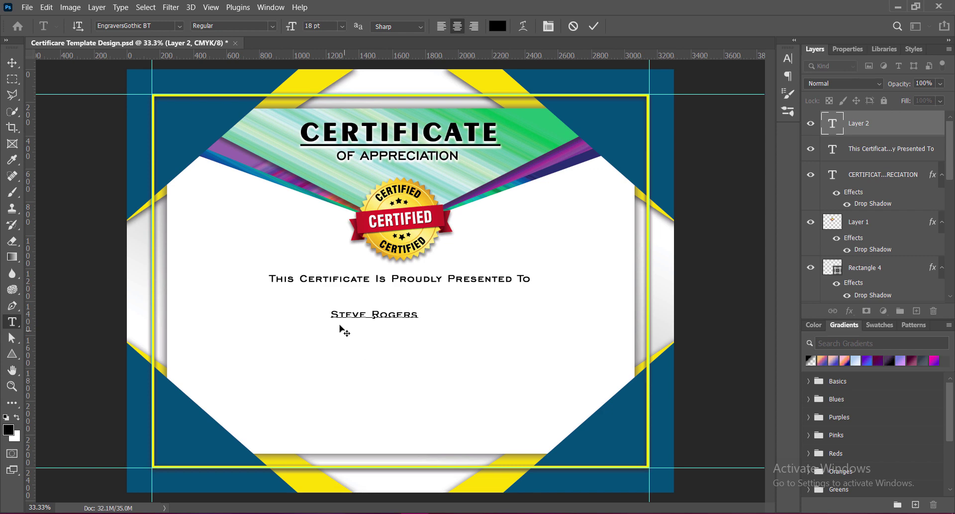
Style 'Steve Rogers' in Chapu Chaps, Smooth anti-aliasing, at 60 pt.
drag(331, 313, 419, 314)
click(178, 26)
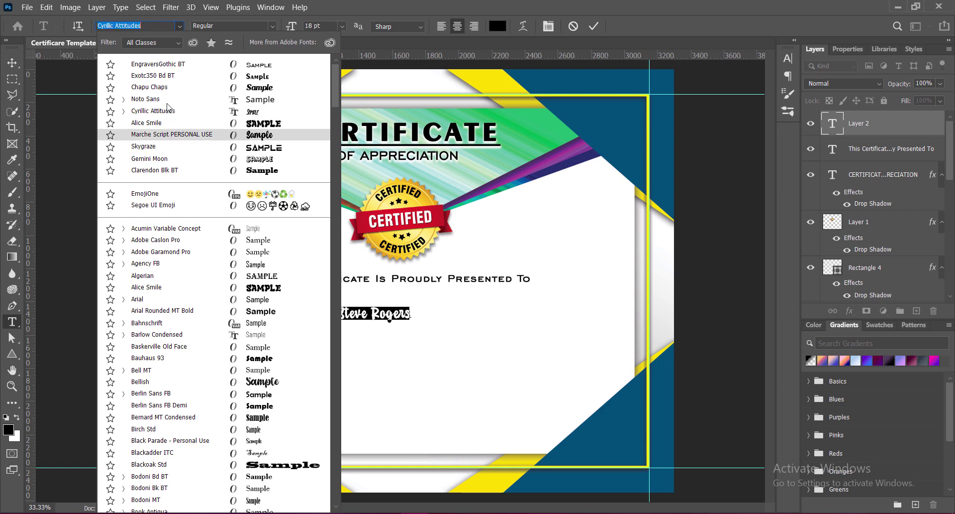
click(166, 88)
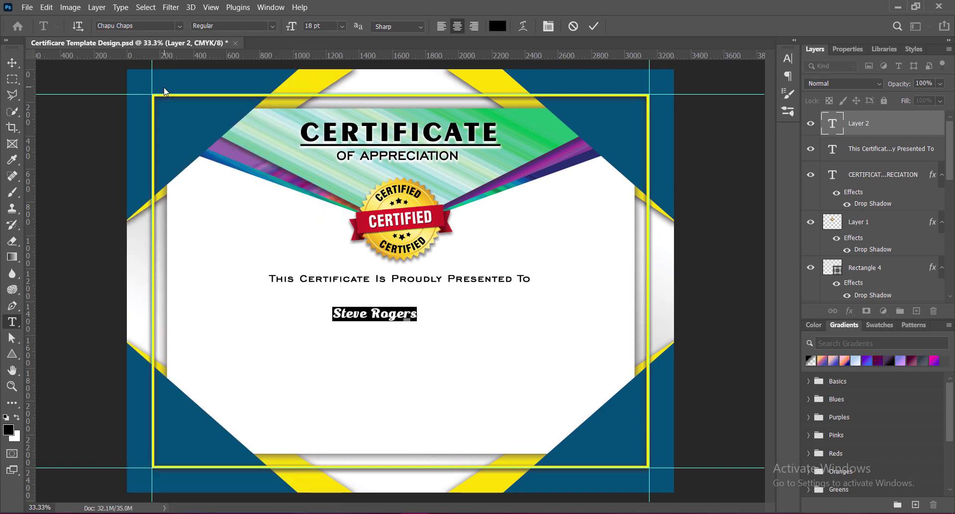
click(421, 28)
click(396, 77)
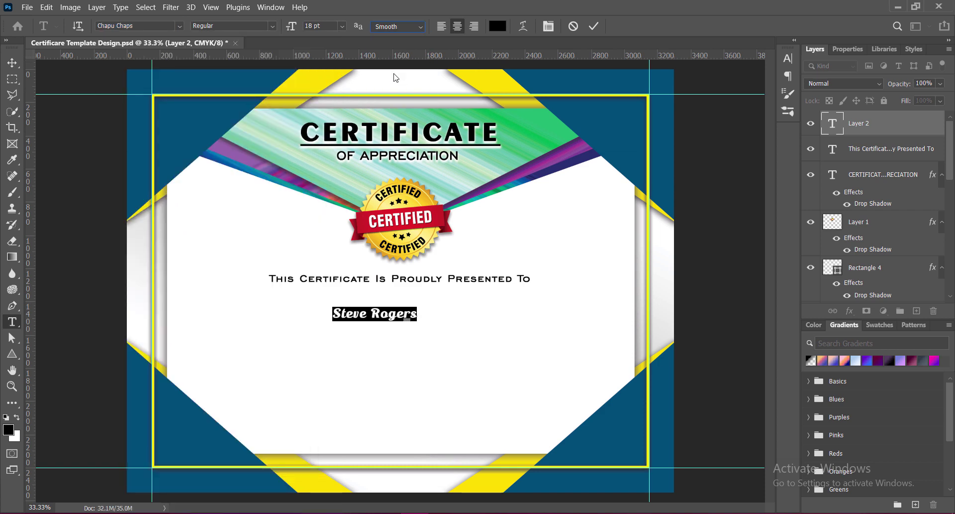
click(342, 26)
click(320, 157)
click(343, 26)
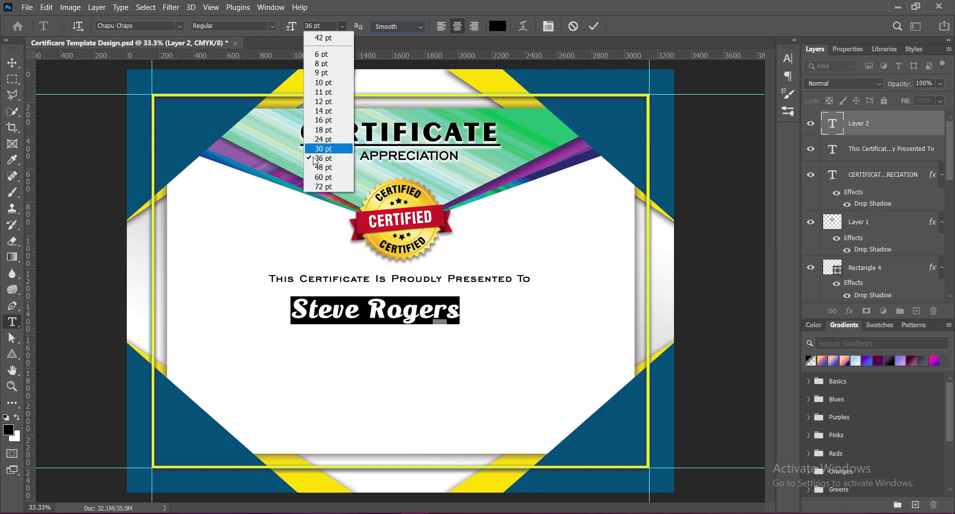
click(319, 167)
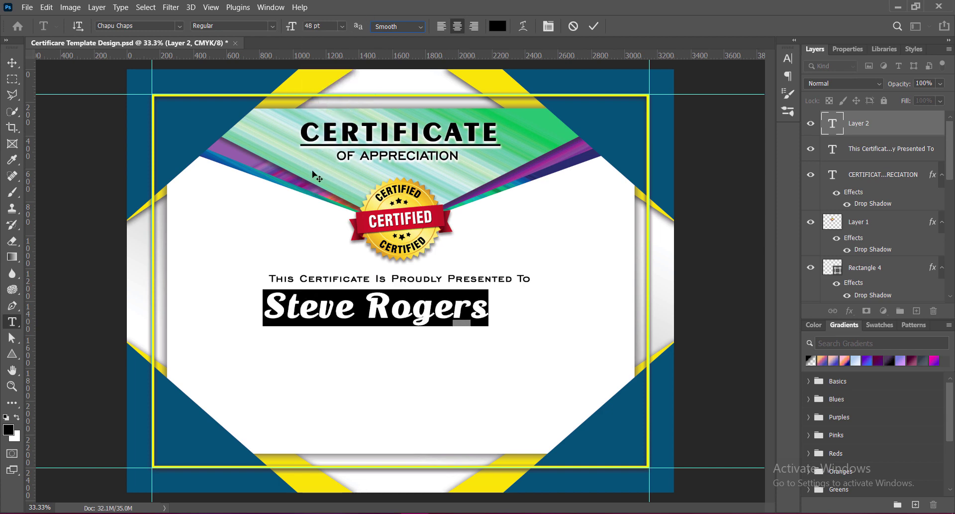
click(342, 26)
click(319, 176)
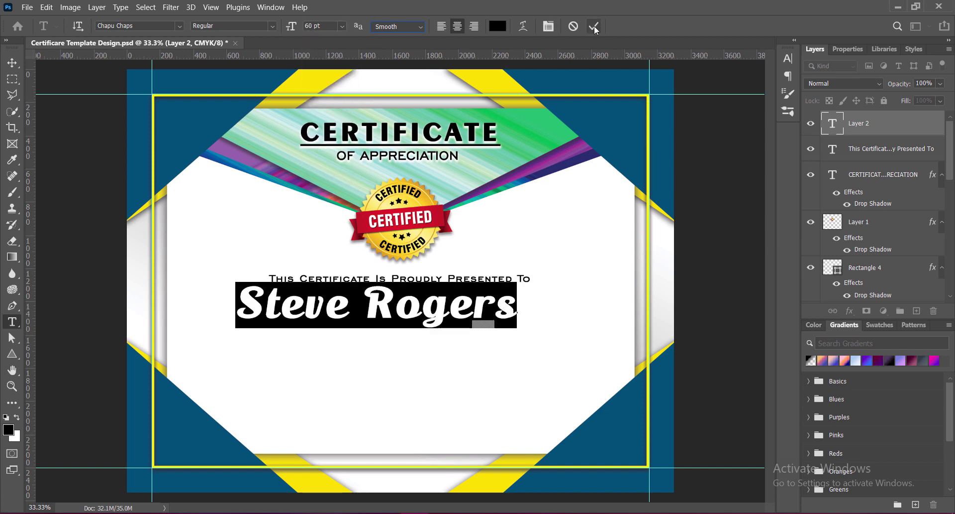
click(594, 26)
Widen the letter spacing of the name 'Steve Rogers'.
key(v)
double_click(420, 319)
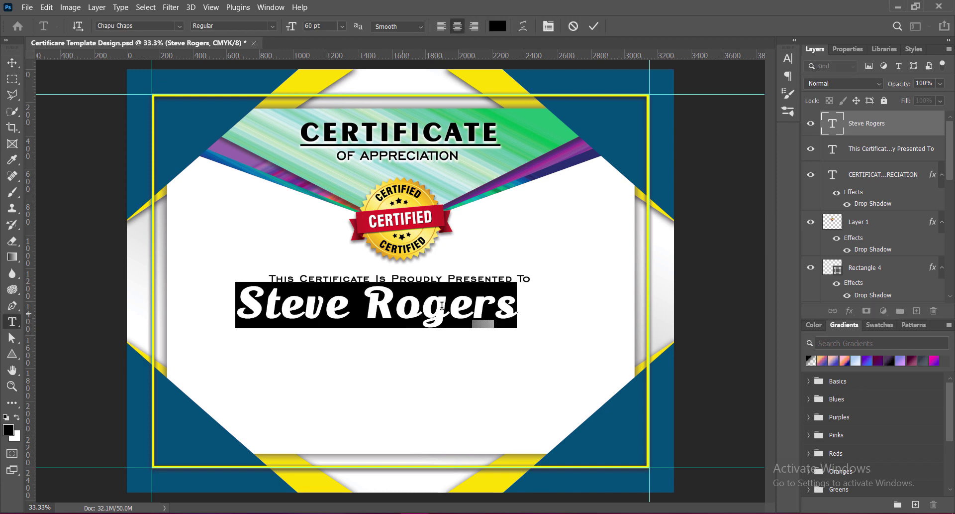
click(788, 58)
click(768, 96)
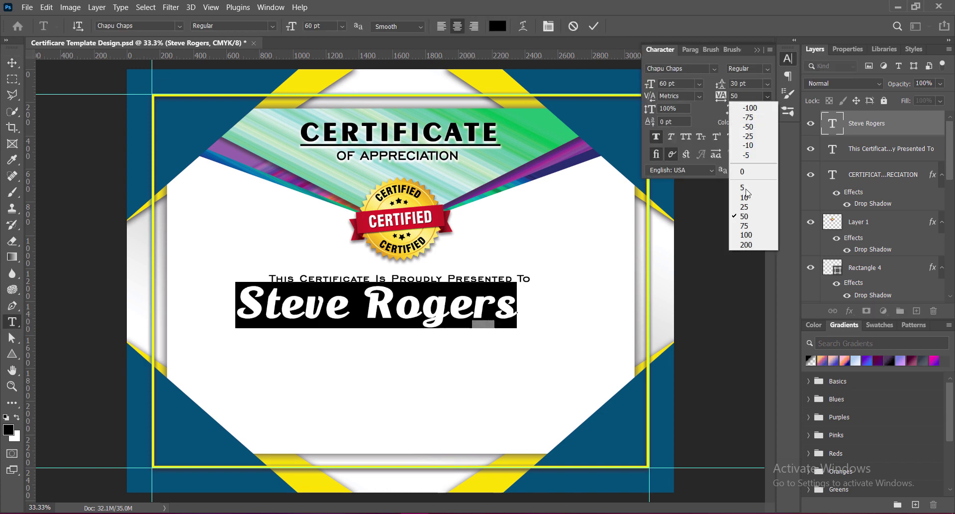
click(746, 240)
click(757, 50)
click(599, 79)
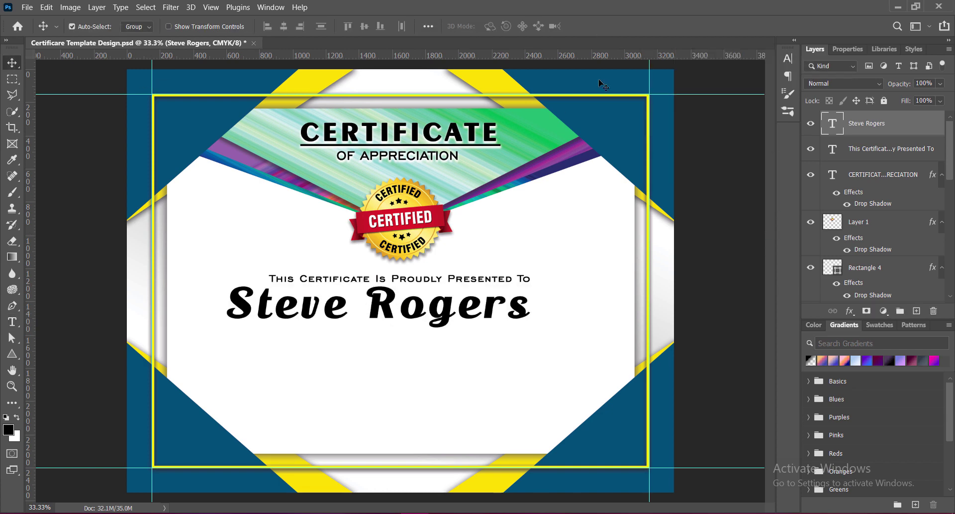
Tighten the name's letter spacing to a smaller tracking value.
double_click(470, 321)
click(788, 59)
click(768, 95)
click(745, 225)
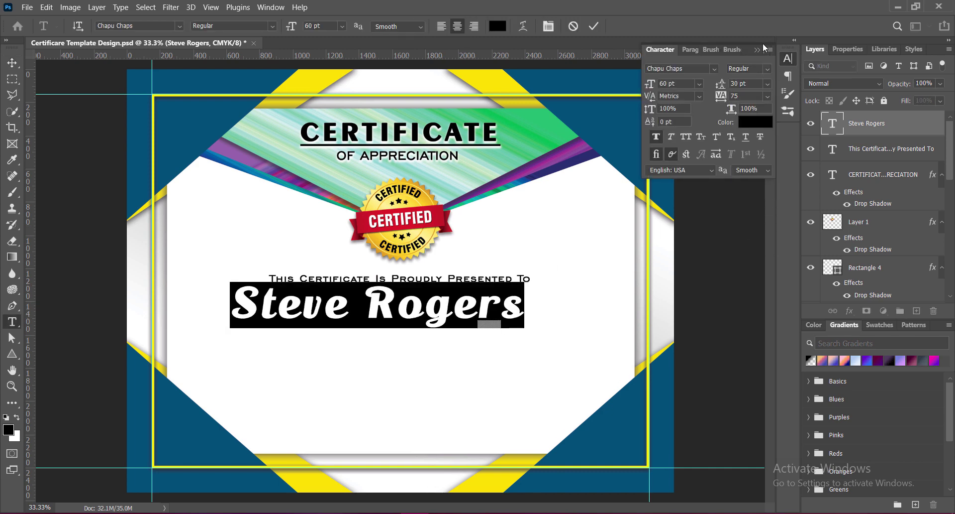
click(757, 50)
click(593, 26)
Move 'Steve Rogers' and centre it horizontally on the page with Free Transform.
drag(383, 305, 410, 319)
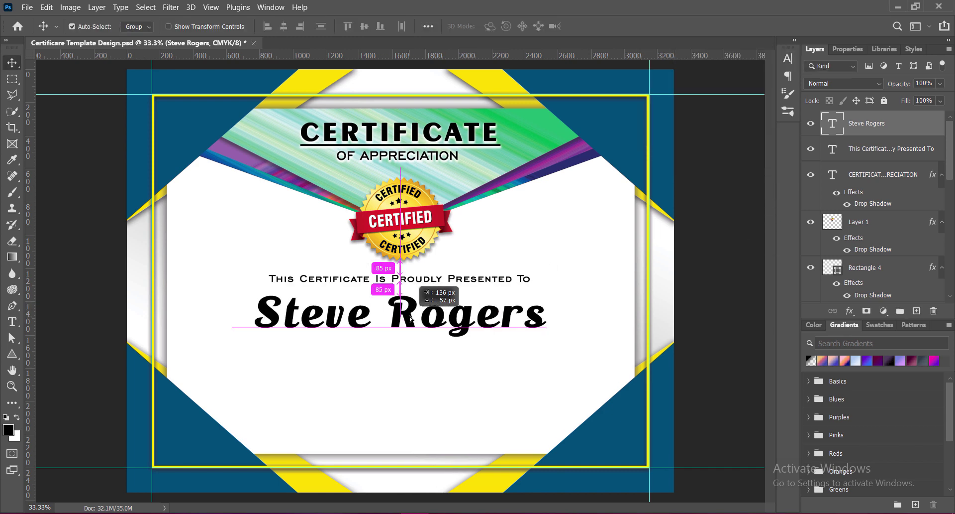
key(ctrl+t)
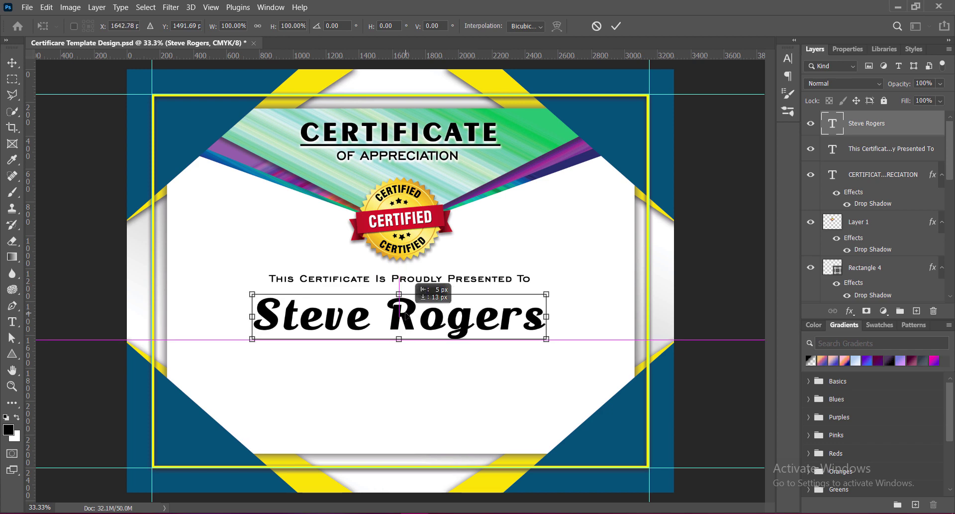
drag(402, 315, 408, 315)
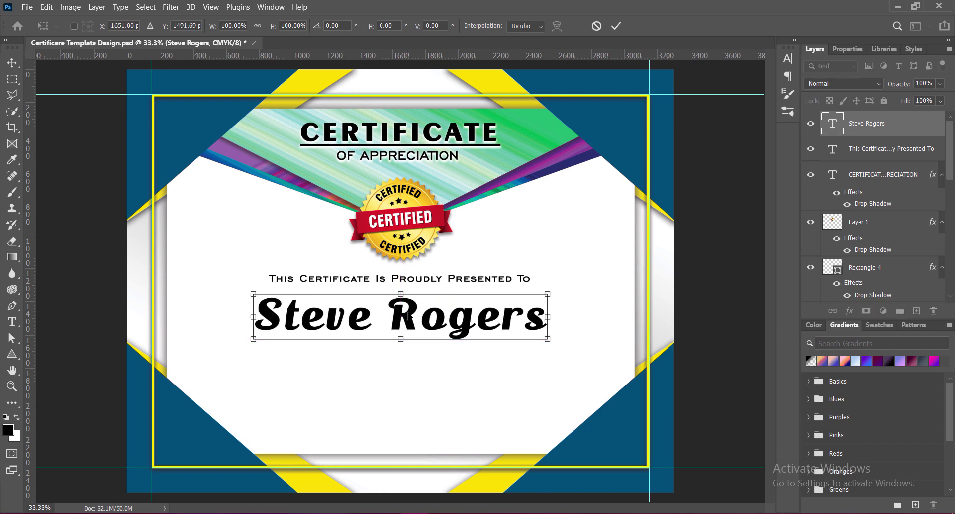
key(Return)
Reduce the presentation line's tracking below 25 to tighten its letters.
key(t)
triple_click(422, 281)
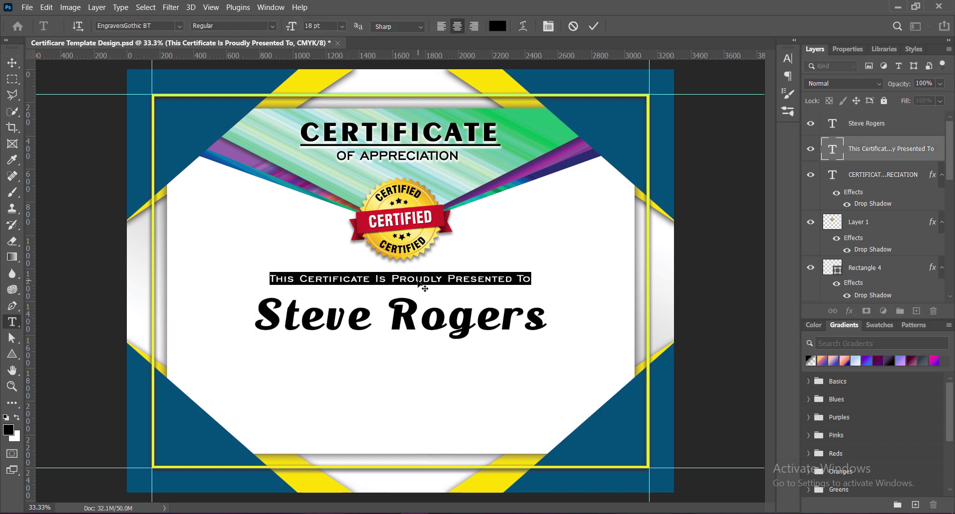
click(788, 58)
click(767, 96)
click(750, 209)
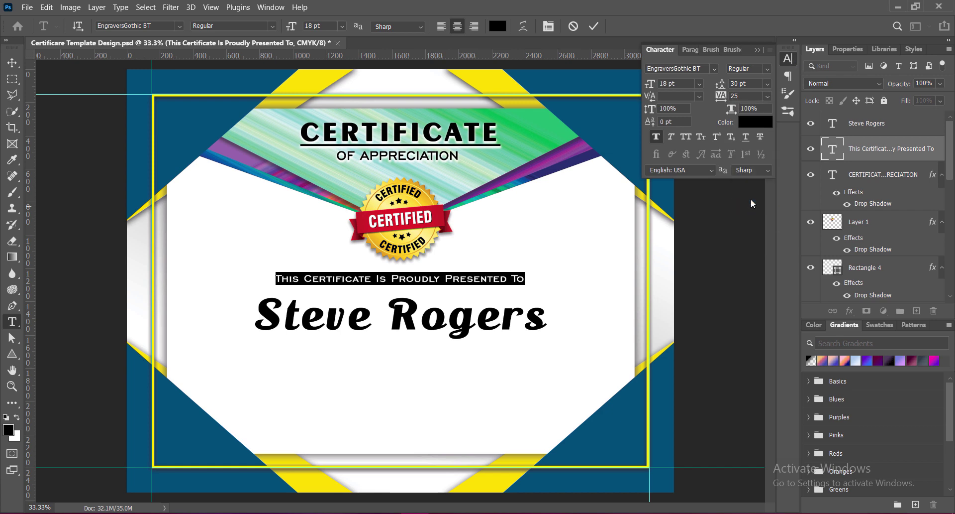
click(768, 96)
click(750, 178)
click(788, 58)
key(ctrl+Return)
Nudge the 'Steve Rogers' name up slightly and save the document.
key(v)
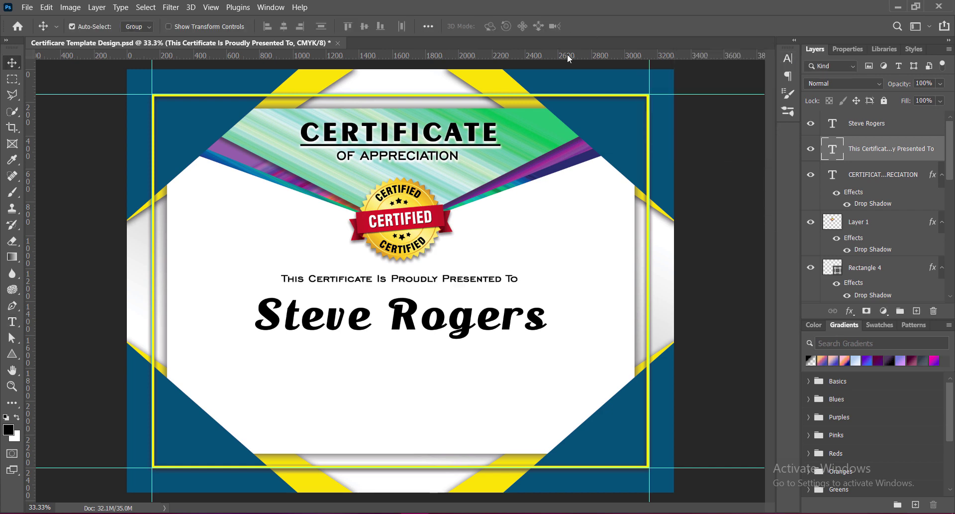
click(431, 322)
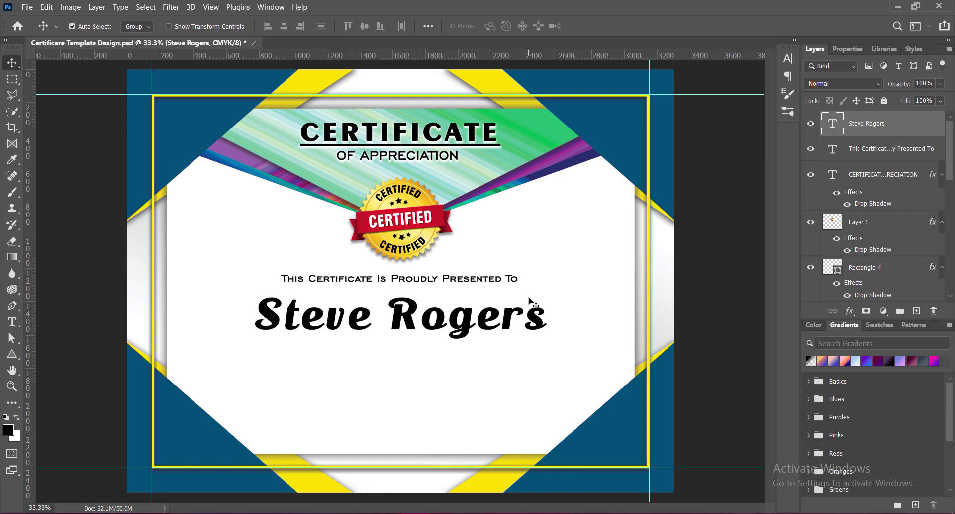
key(shift+Up)
key(shift+Up)
key(shift+Up)
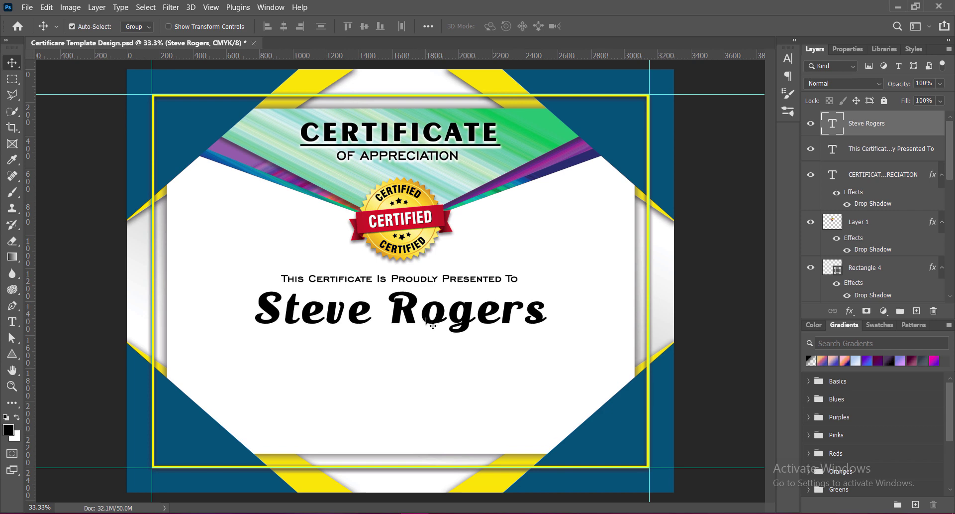
key(ctrl+s)
Draw a thin rectangle bar beneath 'Steve Rogers'.
click(917, 311)
click(12, 353)
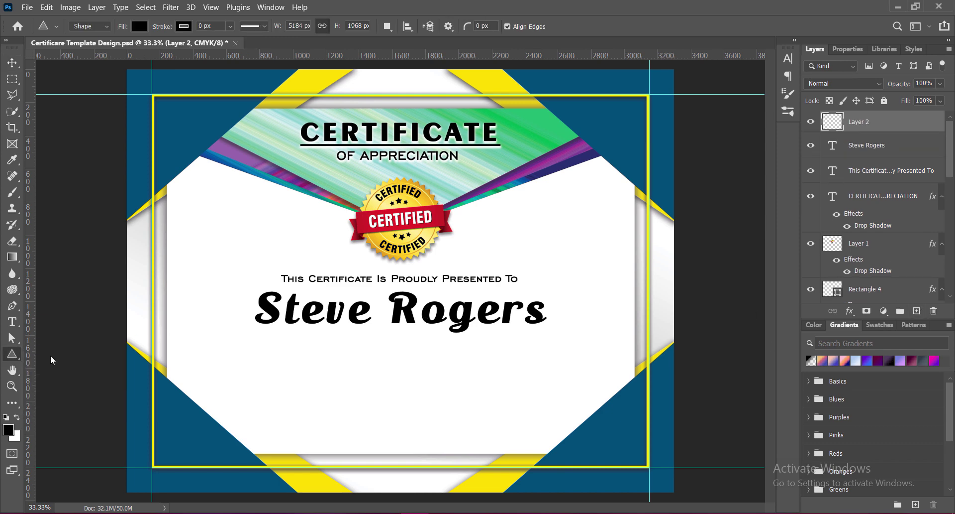
click(52, 359)
drag(245, 333, 555, 335)
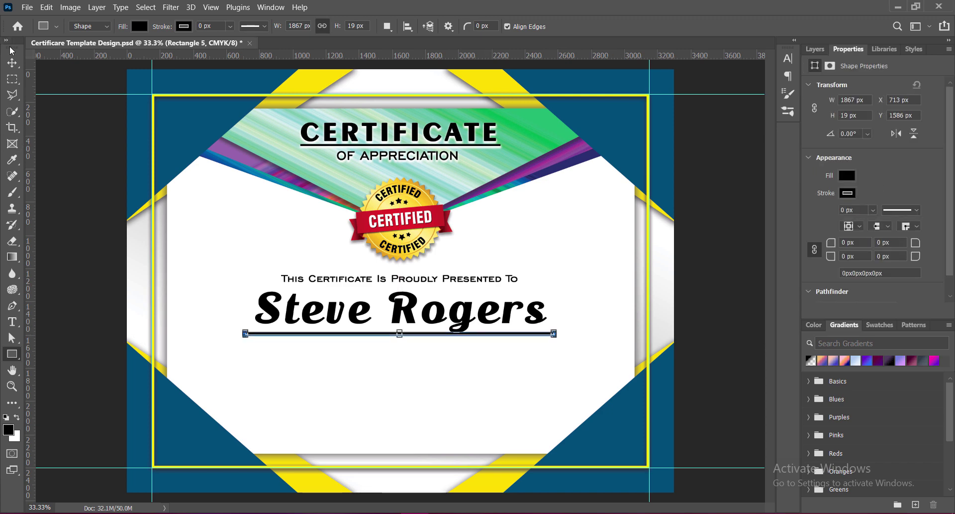
click(12, 63)
Fill the bar with sampled yellow and nudge it up slightly.
click(816, 49)
double_click(831, 121)
click(498, 78)
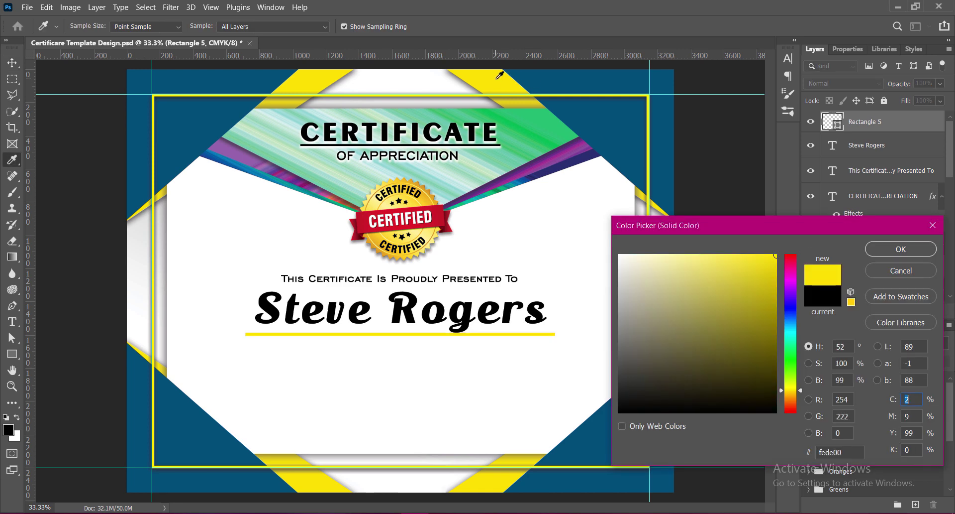
click(895, 247)
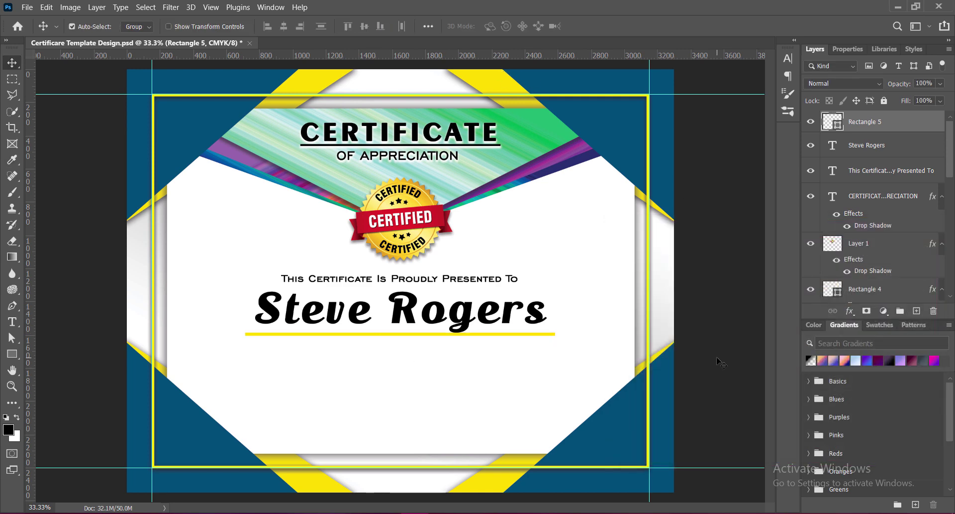
key(shift+Up)
key(shift+Up)
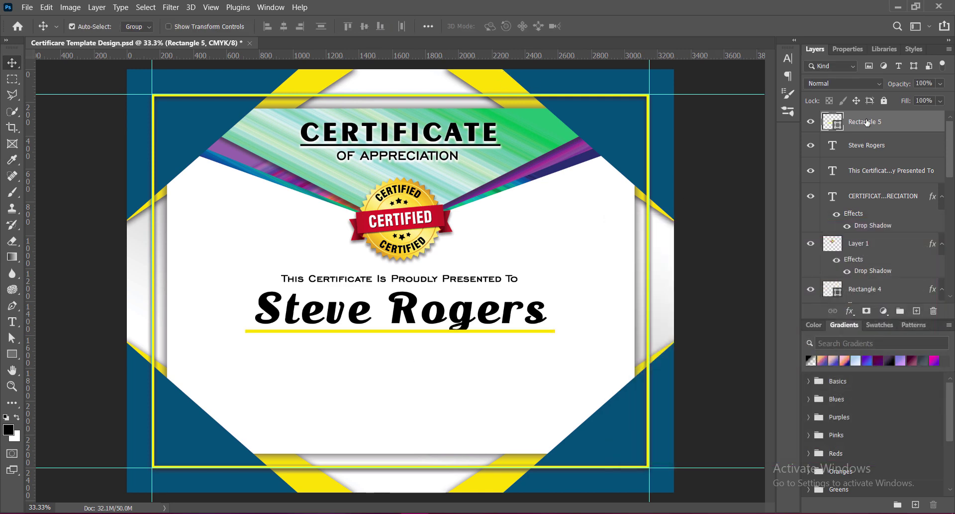
Place the Rectangle 5 bar layer below the name layer and save.
drag(867, 123, 866, 157)
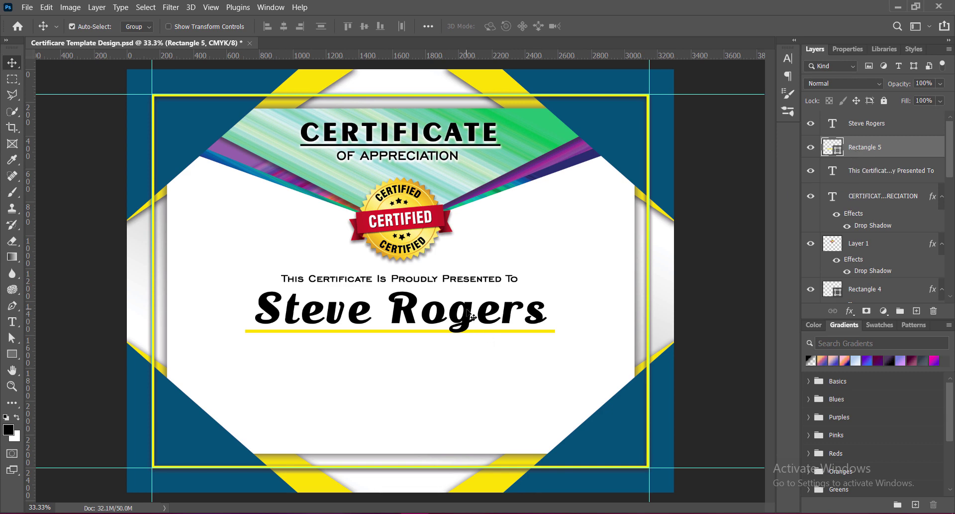
click(470, 315)
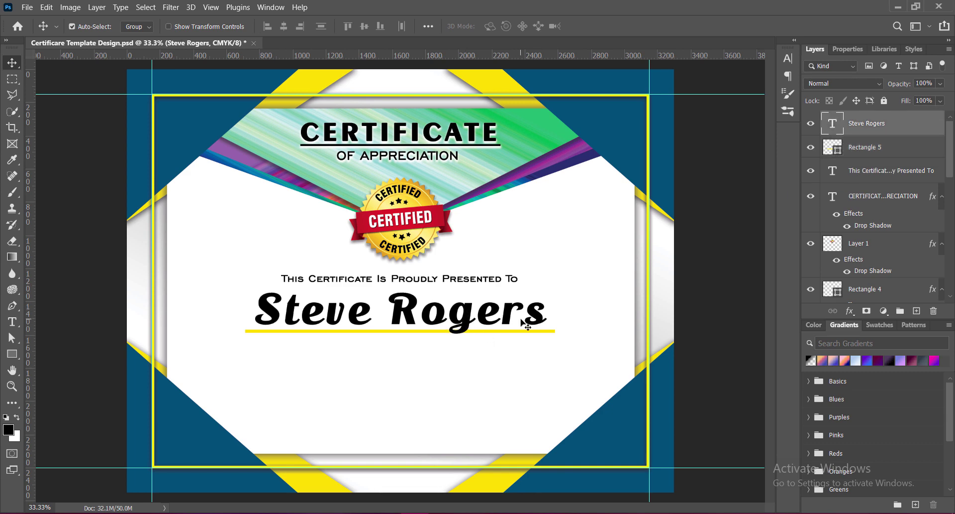
click(712, 307)
key(ctrl+s)
click(866, 147)
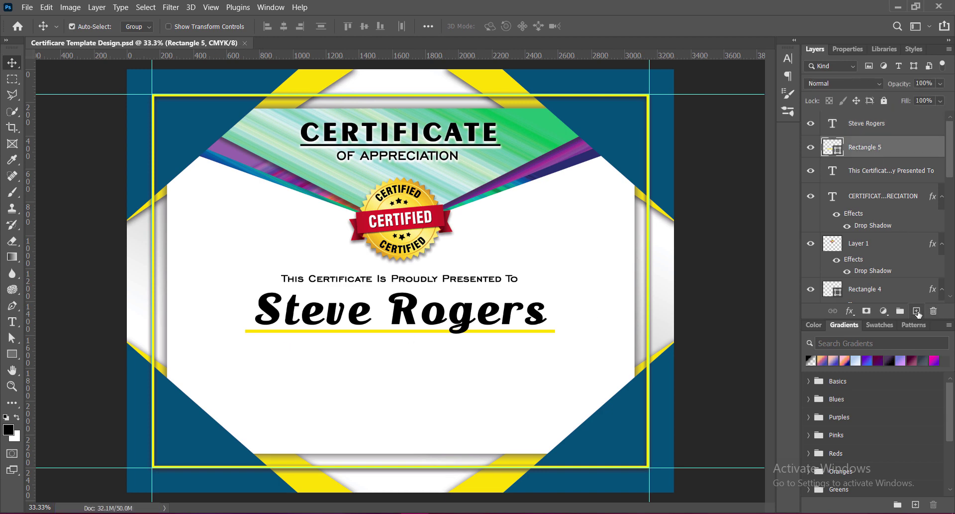
Draw a small eight-point star custom shape below the name.
click(917, 311)
click(14, 354)
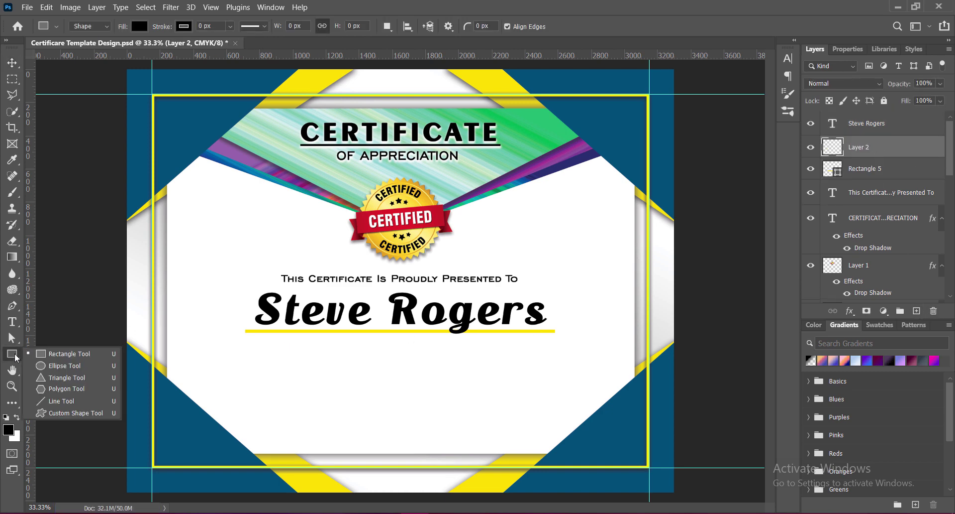
click(75, 412)
click(505, 27)
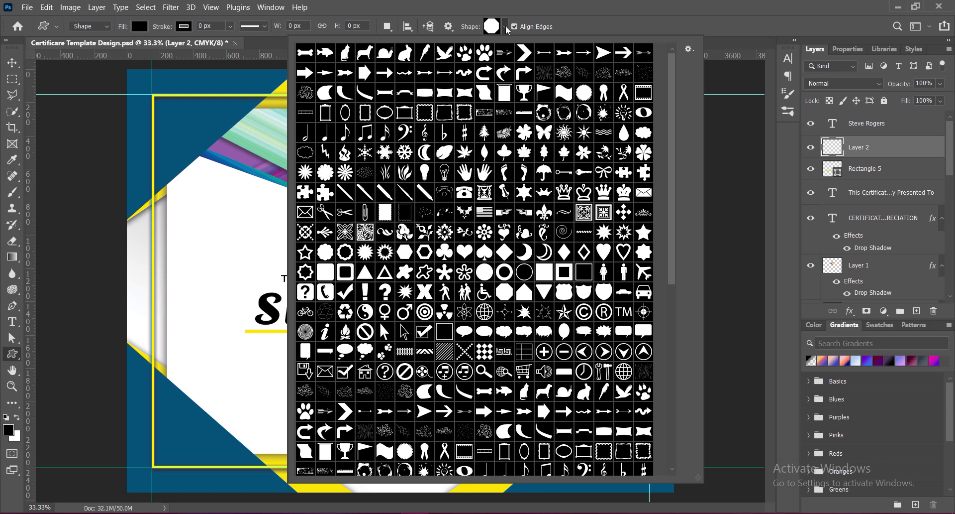
mouse_move(677, 137)
mouse_down()
mouse_move(678, 280)
mouse_move(681, 247)
mouse_up()
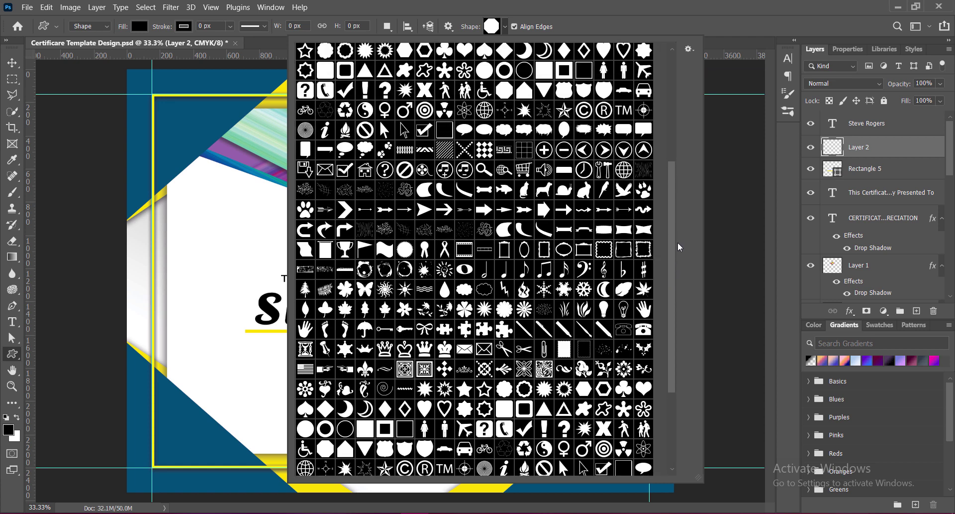
scroll(679, 247, up, 2)
double_click(644, 88)
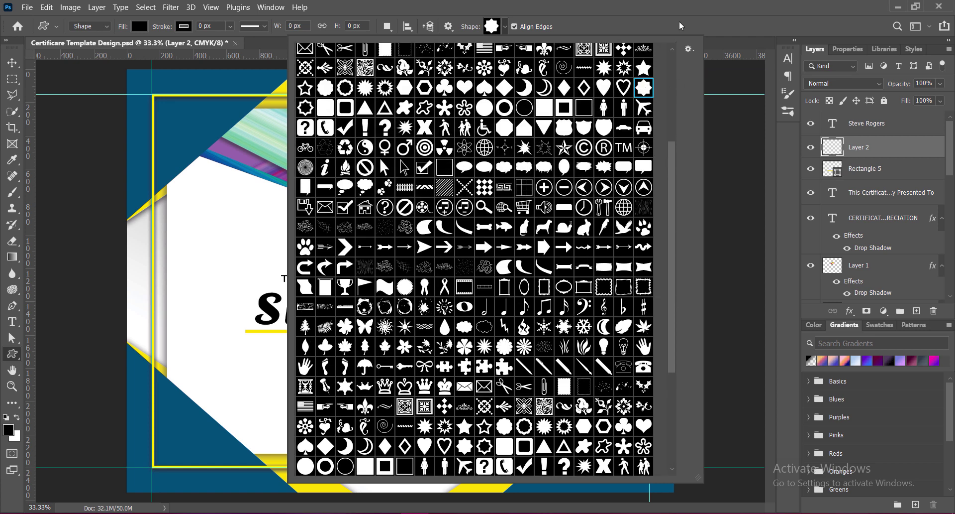
drag(372, 363, 383, 373)
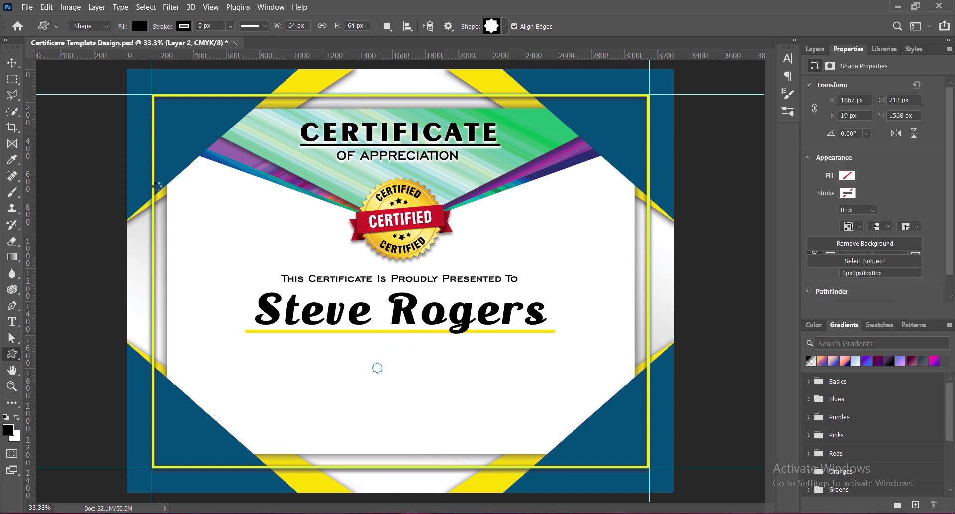
Fill the star yellow and move it to the underline's left end.
key(v)
click(815, 49)
double_click(832, 146)
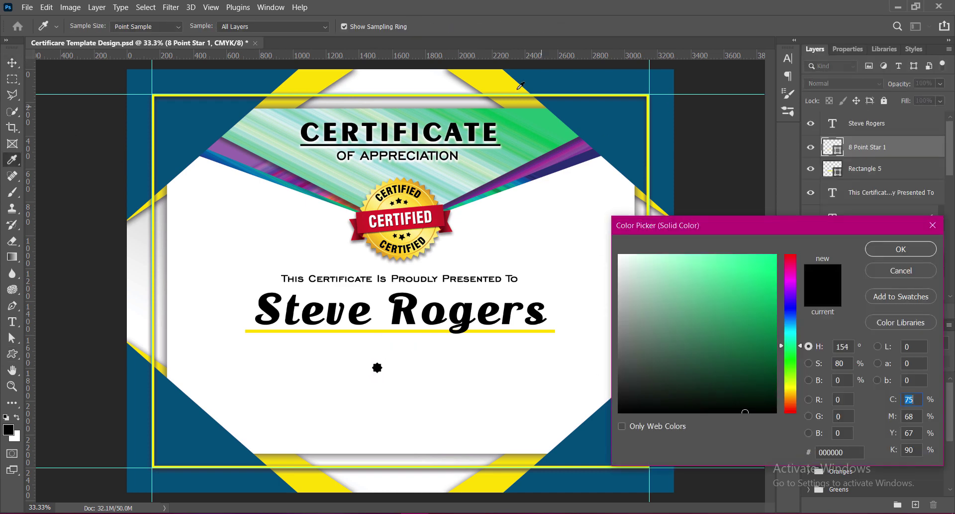
click(502, 75)
click(916, 244)
drag(383, 368, 246, 330)
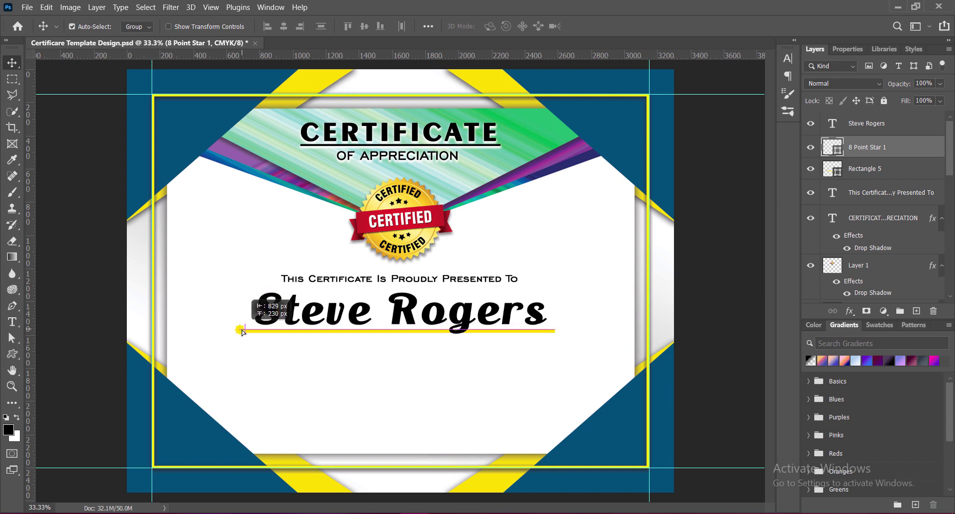
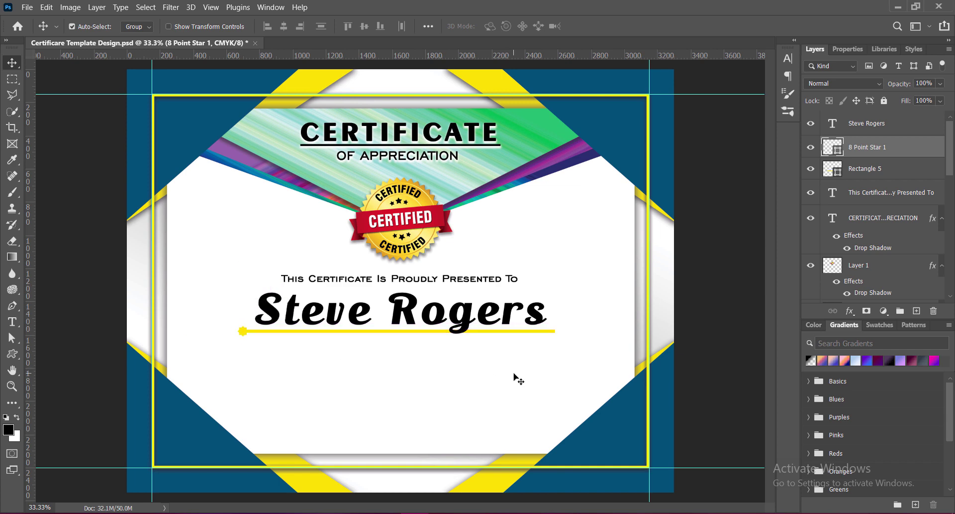
Duplicate the star onto the underline's right end and group it with the underline and other star.
drag(245, 332, 560, 331)
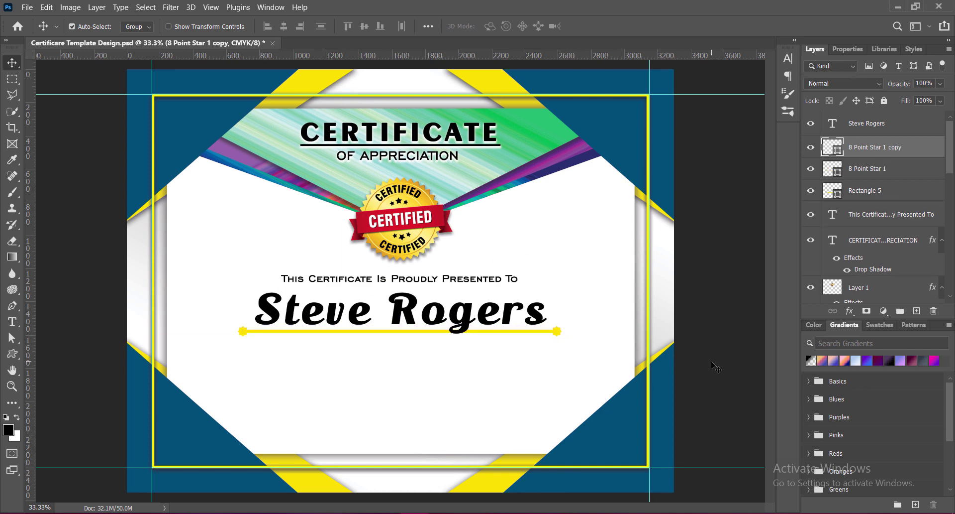
key(shift+Left)
key(alt+shift+bracketleft)
key(alt+shift+bracketleft)
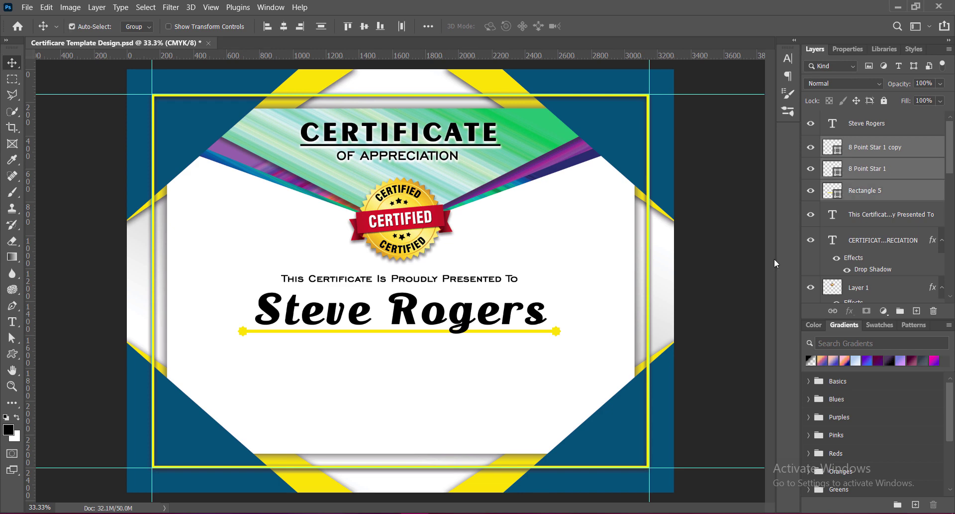
key(ctrl+g)
Give Group 2 a black drop shadow: 60% opacity, distance 6, spread 0, size 12.
right_click(846, 145)
click(846, 145)
click(476, 259)
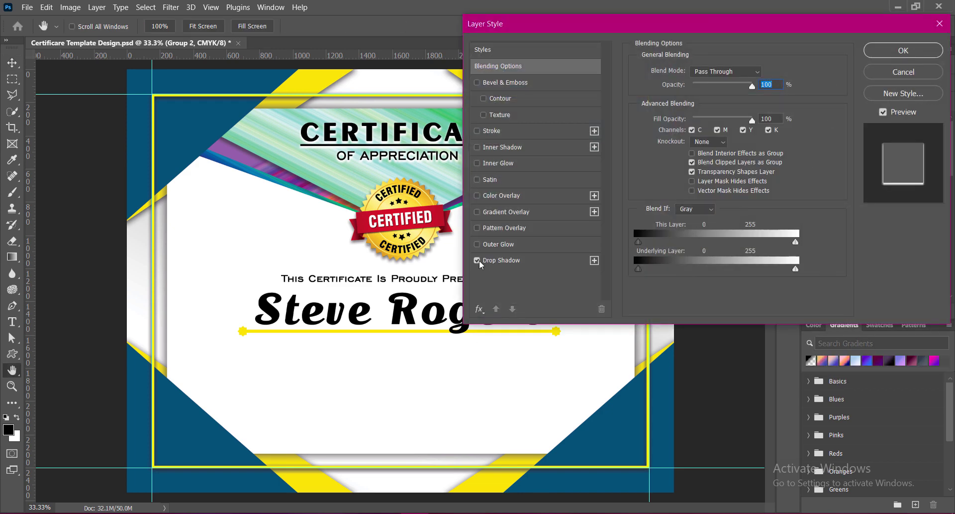
click(493, 259)
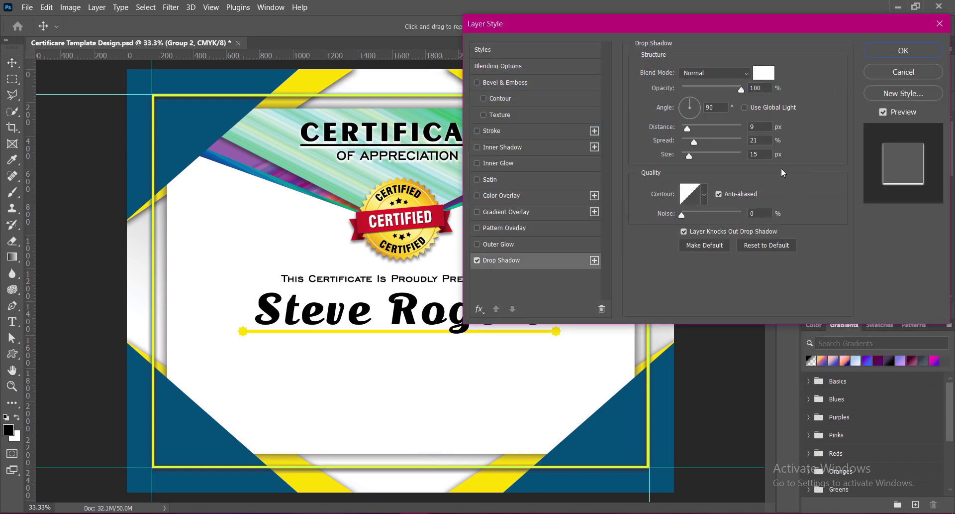
click(762, 75)
click(609, 423)
click(918, 255)
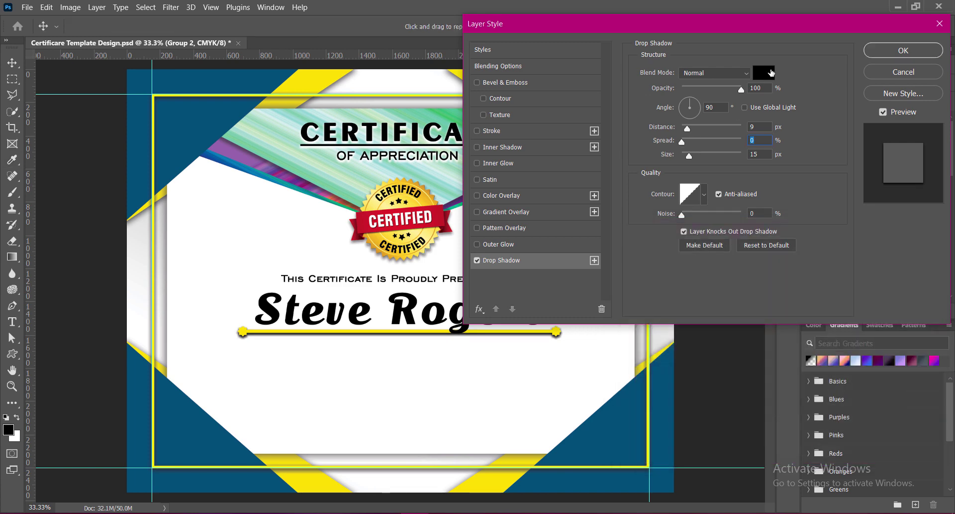
drag(741, 89, 717, 89)
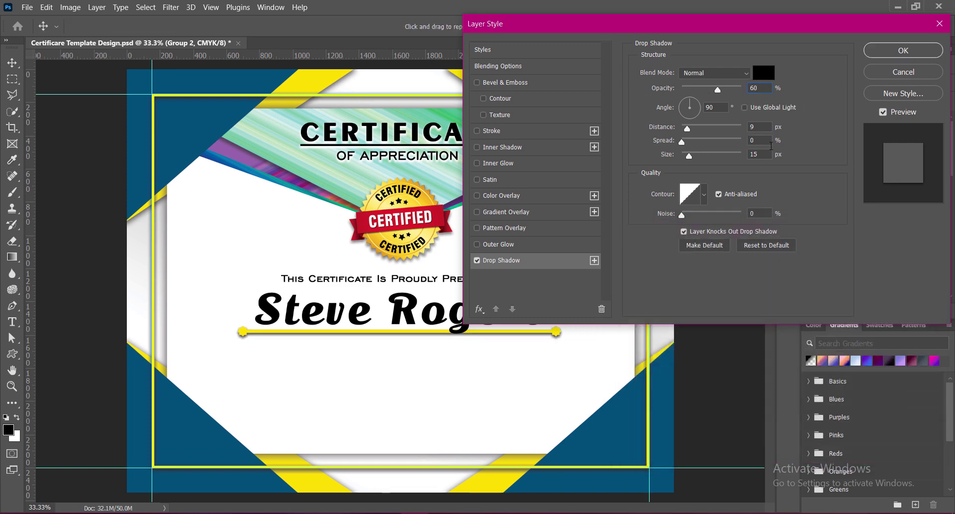
double_click(752, 126)
text(3)
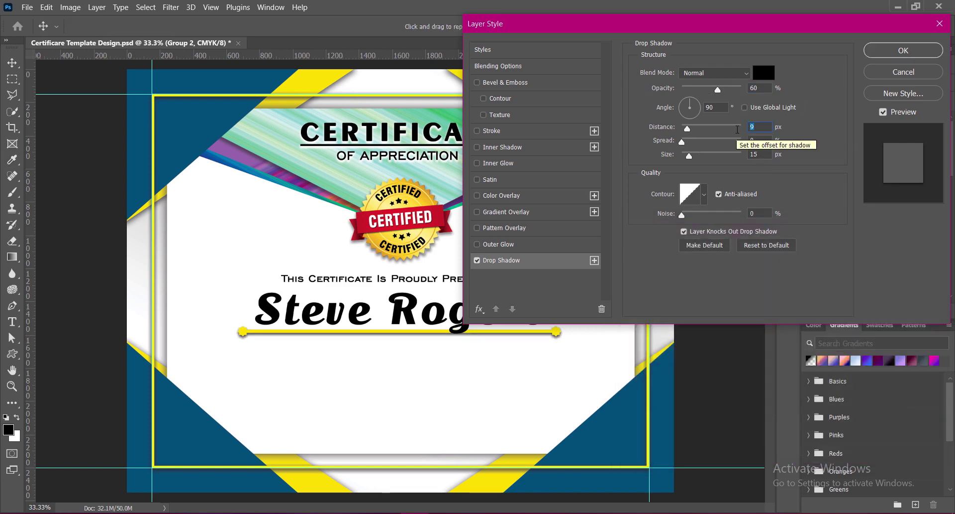
text(6)
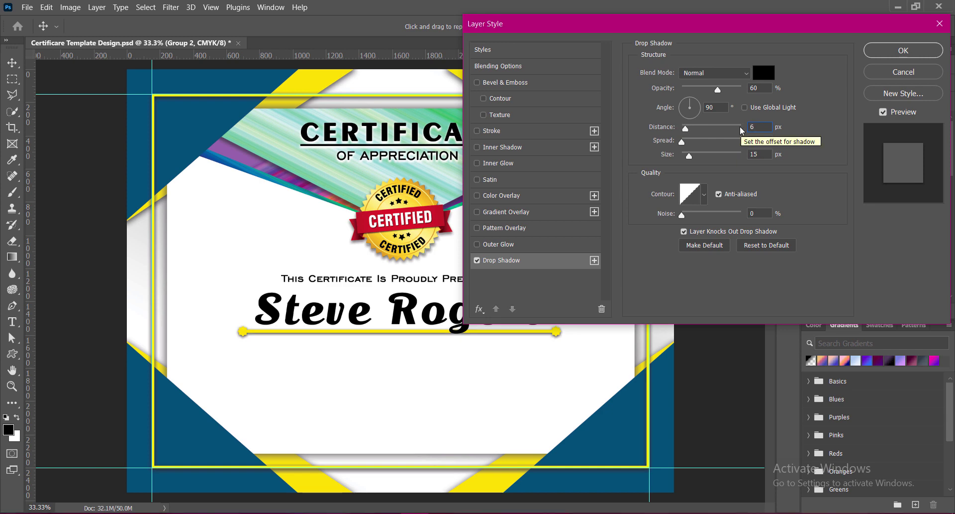
click(755, 154)
text(12)
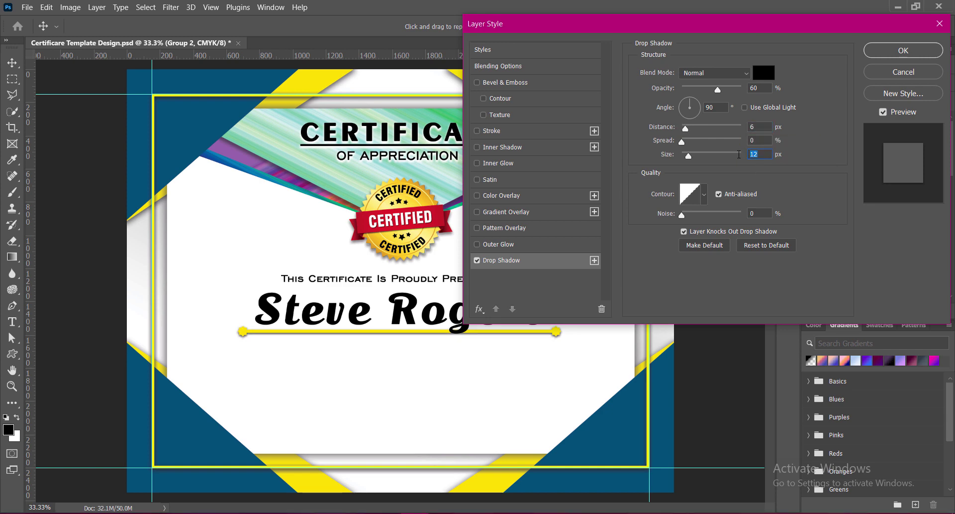
text(9)
Apply the shadow, save the certificate and start a new text line below the underline.
click(878, 51)
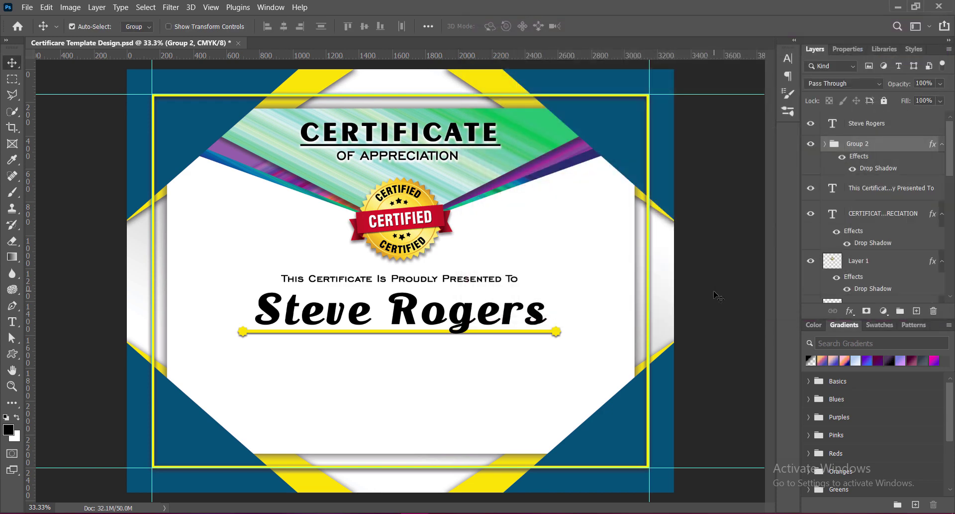
key(ctrl+s)
click(855, 123)
click(917, 311)
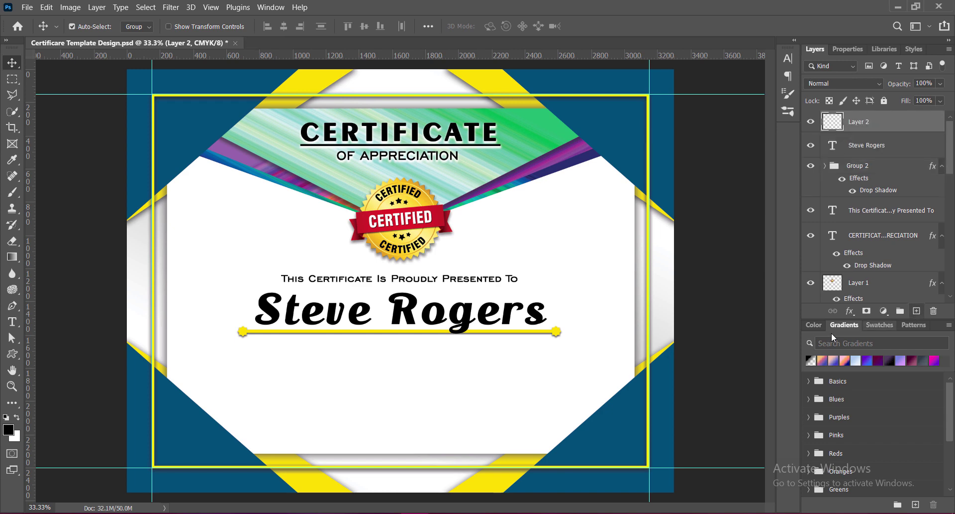
click(12, 321)
click(384, 359)
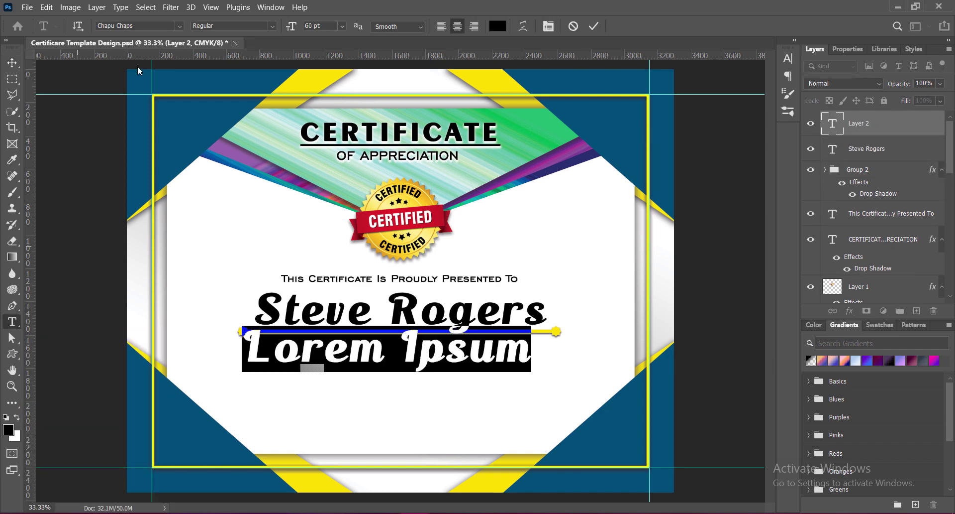
Set the new text to Exotc350 Bd BT Bold, 12 pt, with 0 tracking.
click(179, 26)
click(165, 89)
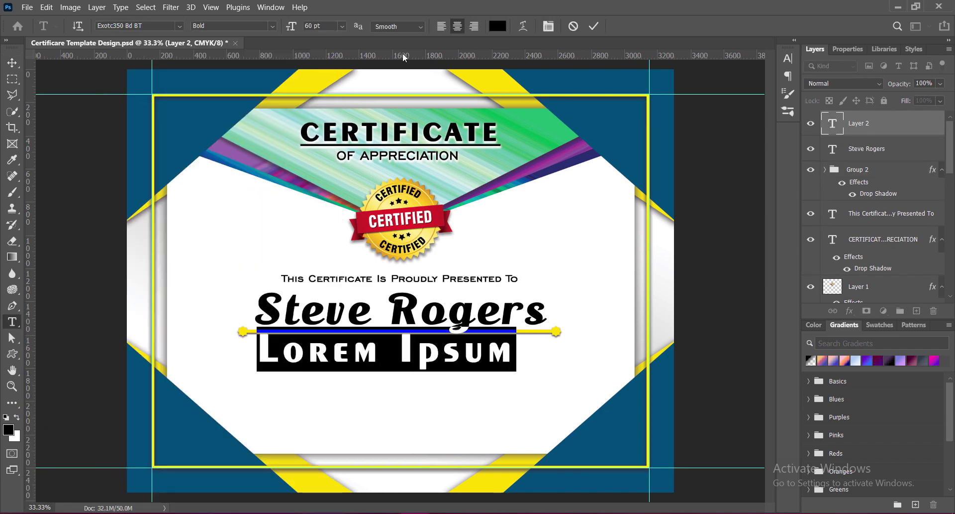
click(342, 25)
click(321, 73)
click(342, 25)
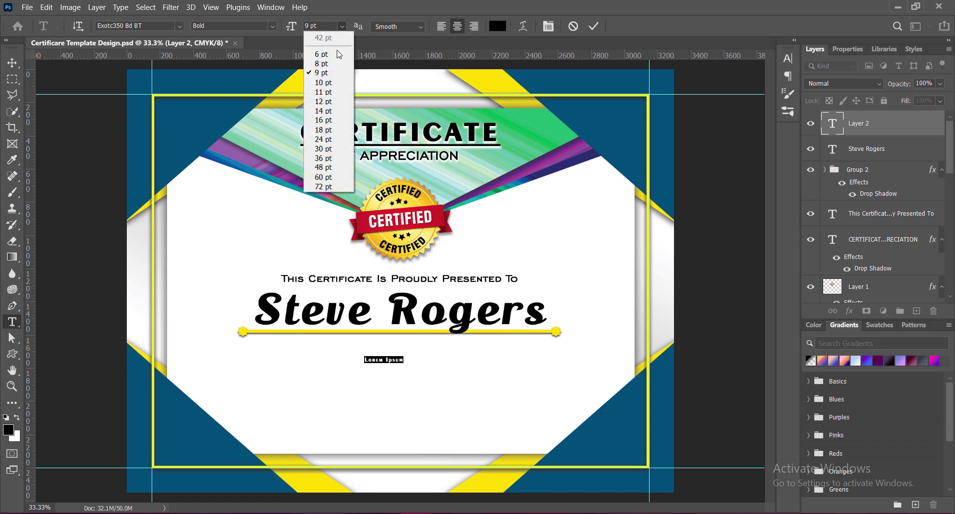
click(323, 101)
click(788, 59)
click(768, 83)
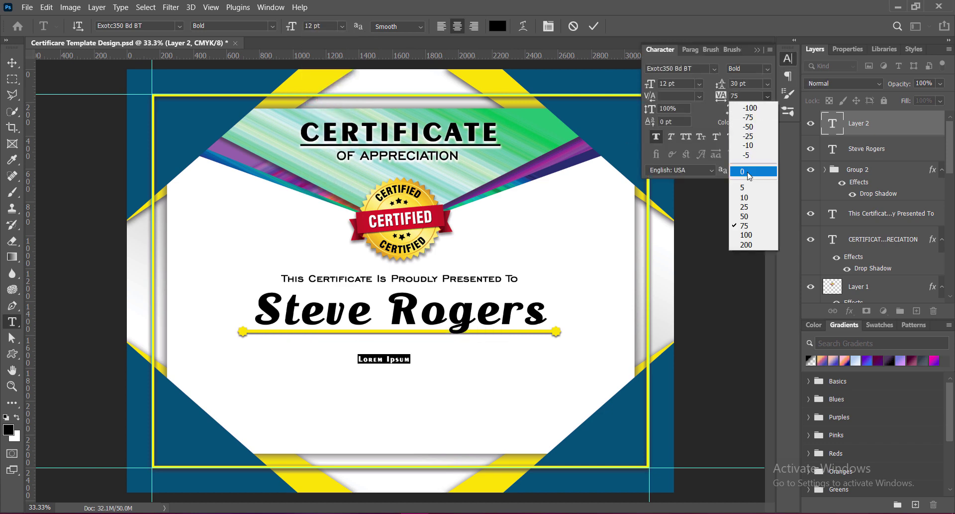
click(746, 178)
click(757, 50)
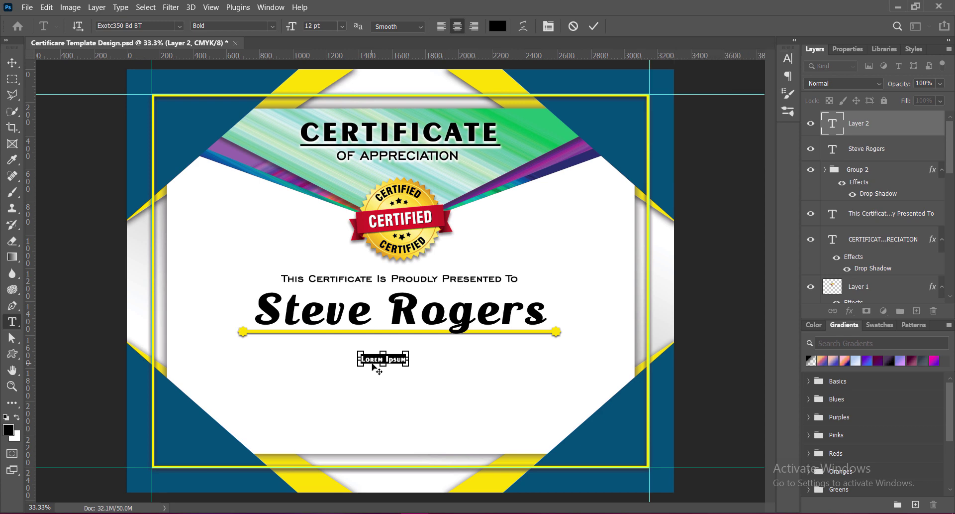
Paste the excellence-is-a-habit quote and colour it blue (0057a8).
text("Excellence is not an act, it's a habit. Thank you for being an excellent member of our team.")
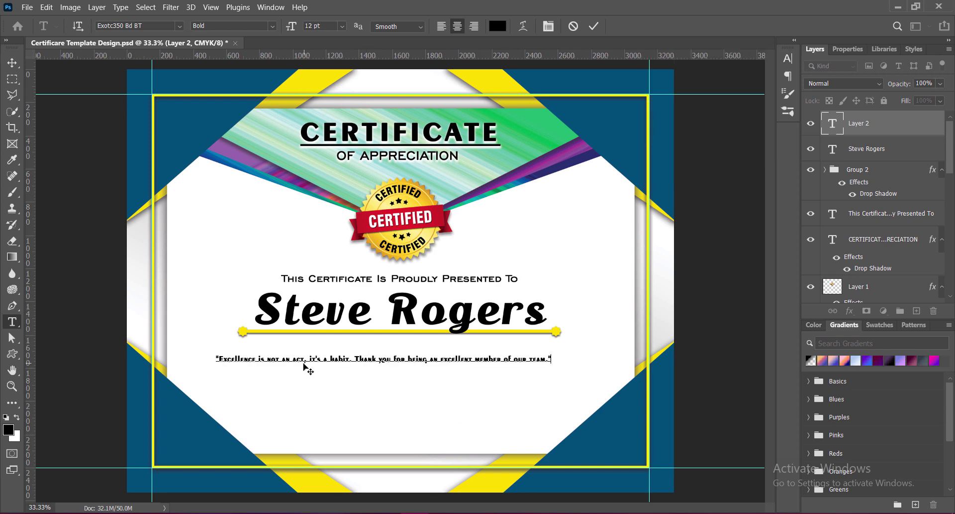
drag(216, 359, 582, 359)
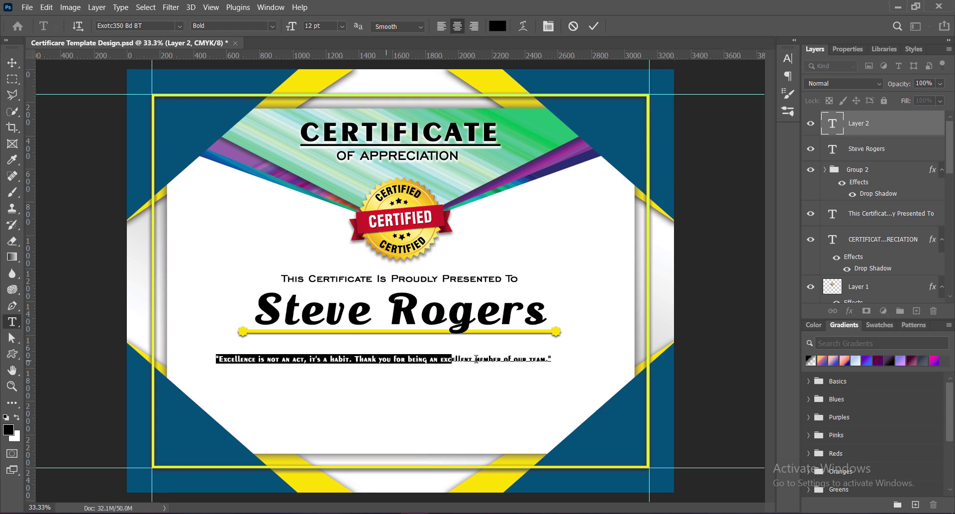
click(498, 26)
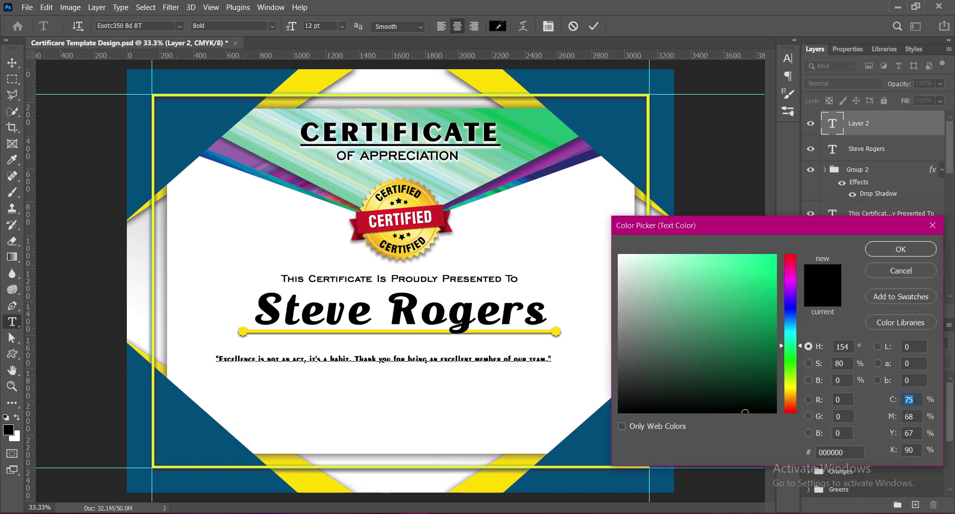
click(180, 71)
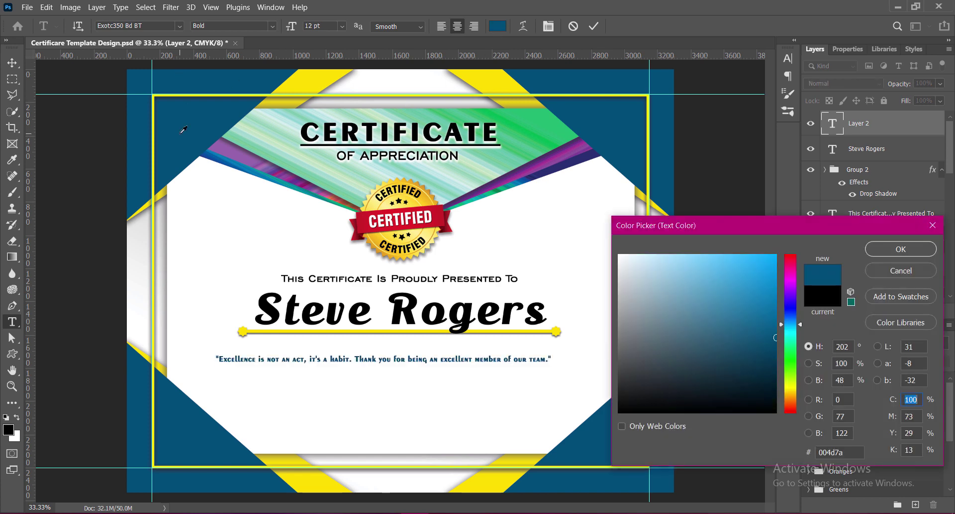
click(220, 160)
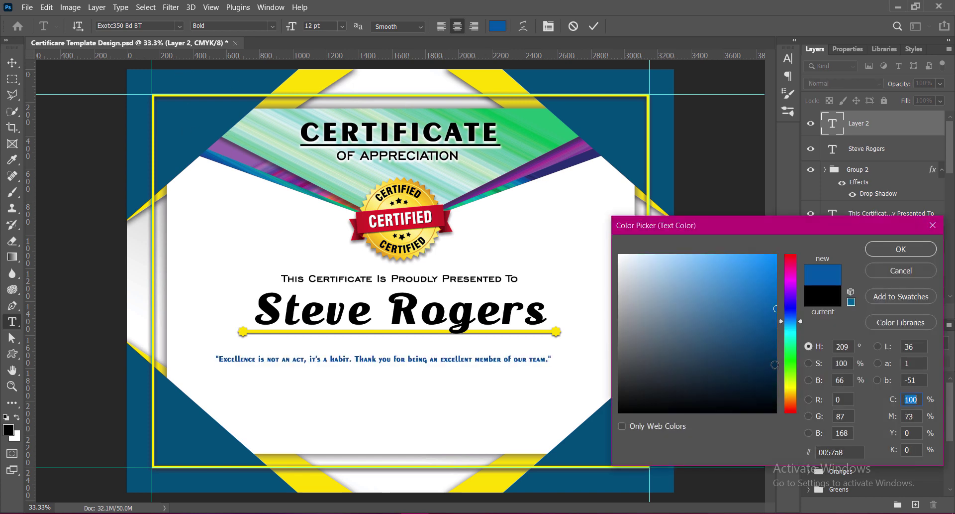
click(893, 248)
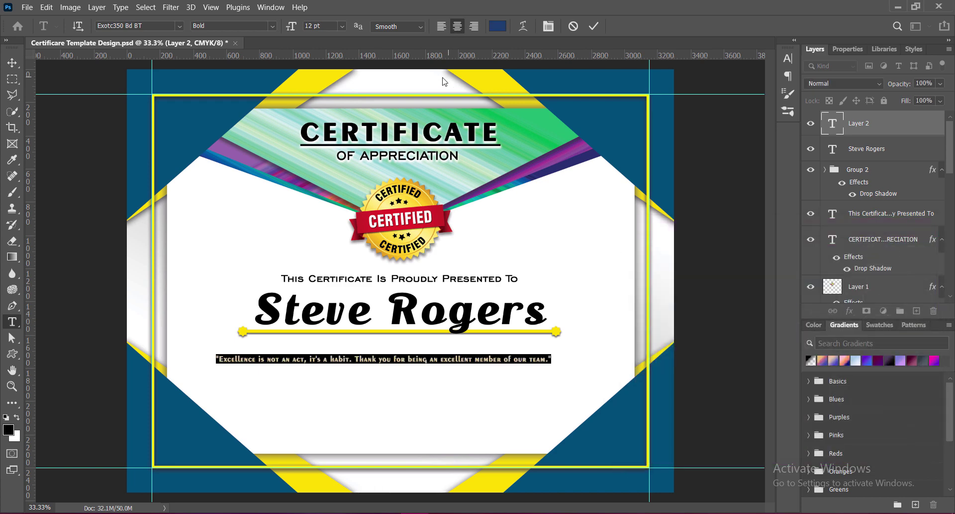
Resize the quote to 14 pt and commit the text.
click(342, 26)
click(324, 119)
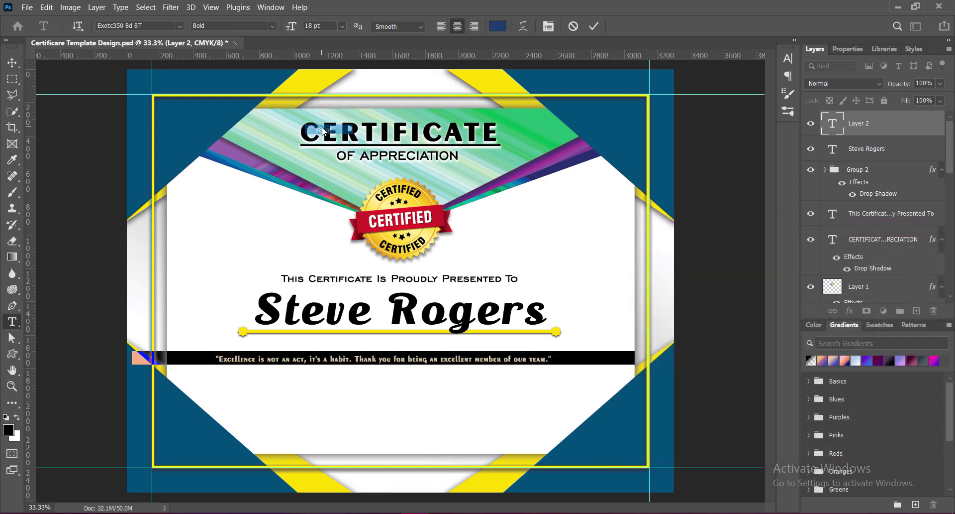
click(342, 26)
click(324, 119)
click(342, 26)
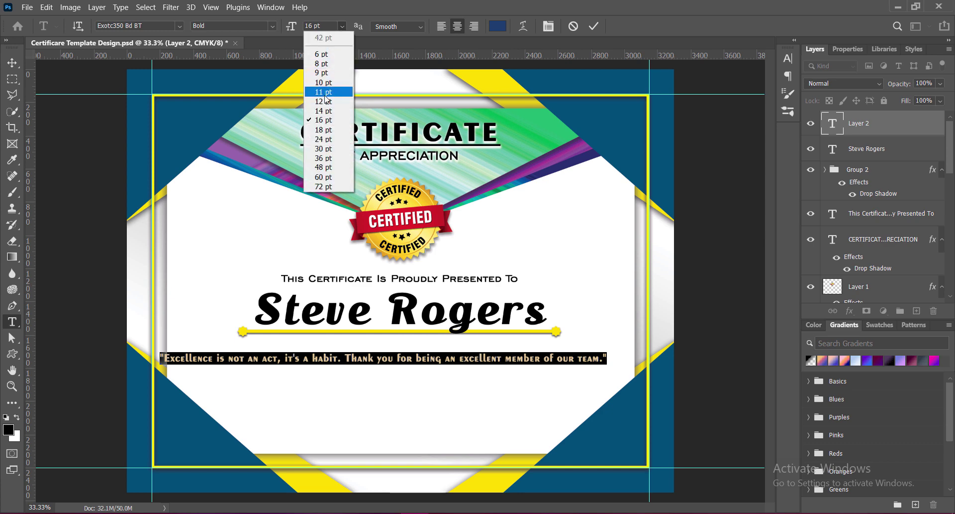
click(324, 109)
click(788, 58)
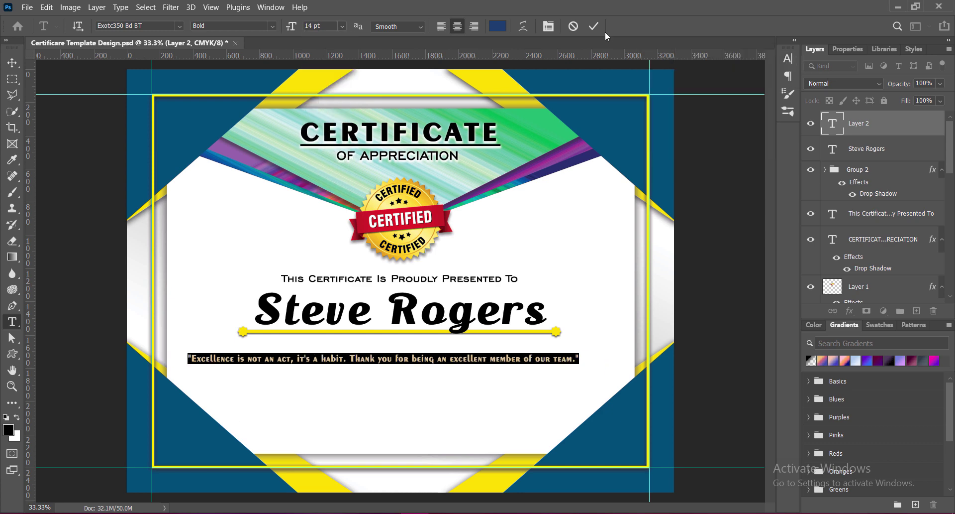
click(594, 26)
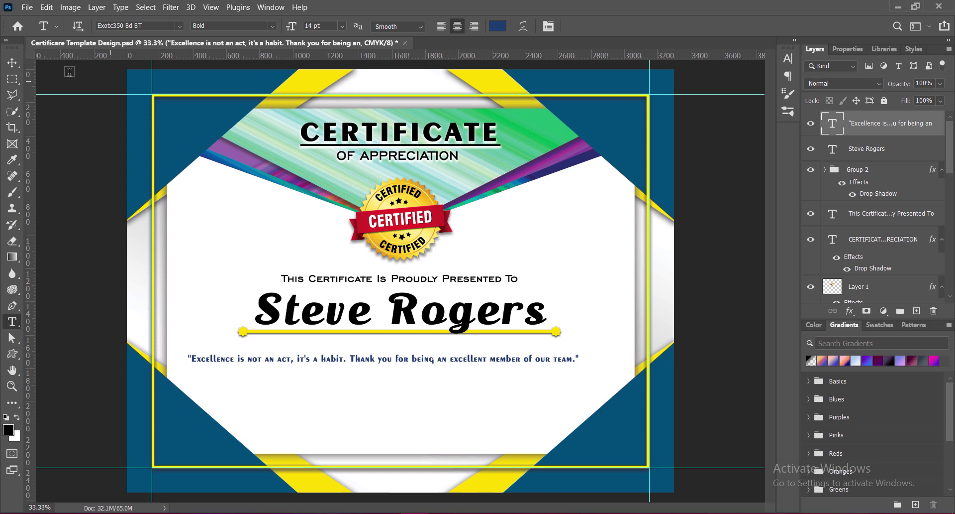
Centre the quote horizontally and nudge it up slightly.
key(v)
key(ctrl+t)
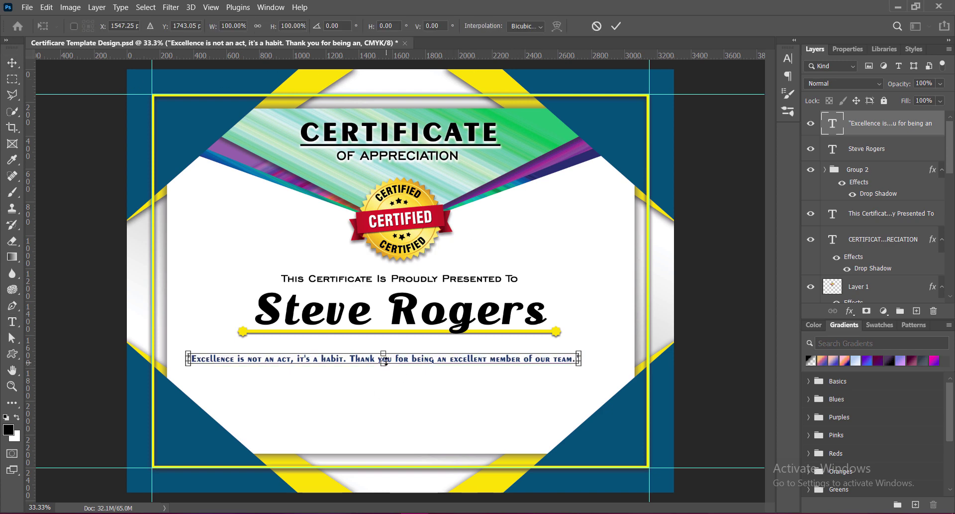
drag(405, 362, 415, 362)
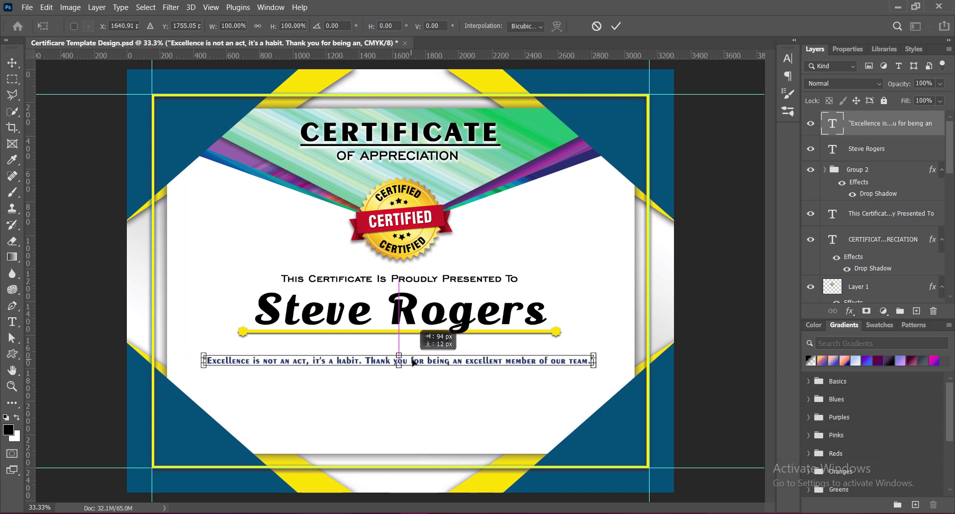
key(Return)
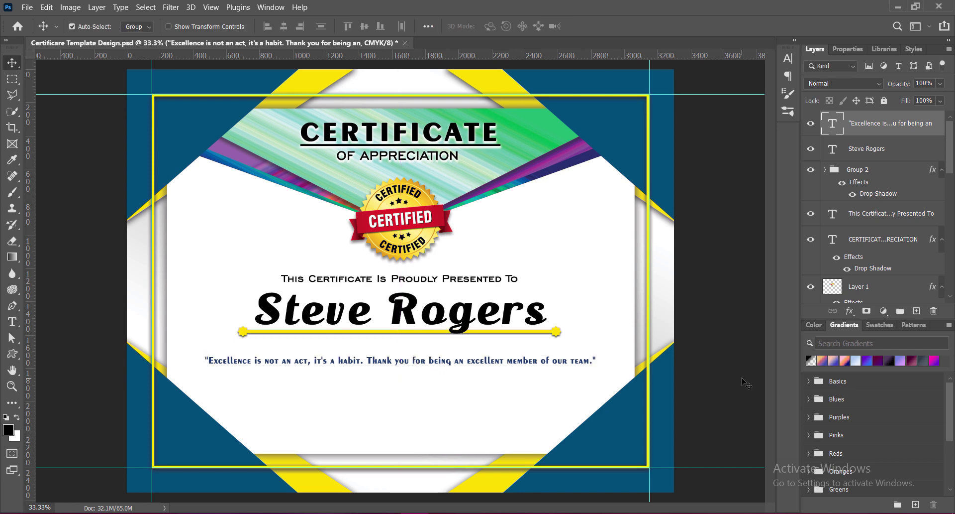
key(Up)
key(Up)
key(Up)
key(Up)
key(Up)
key(Up)
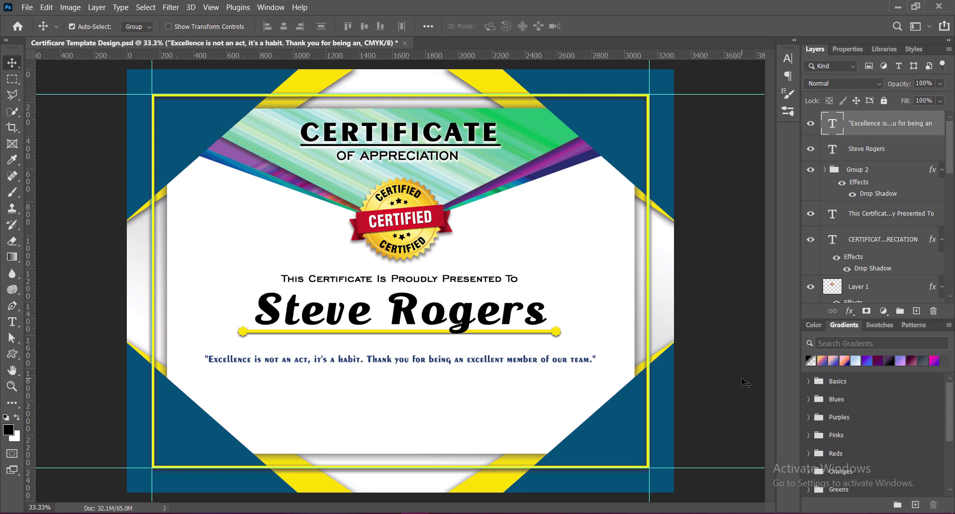
Break the quote after 'habit.' and make the second line 18 pt with tighter leading.
double_click(371, 359)
click(368, 359)
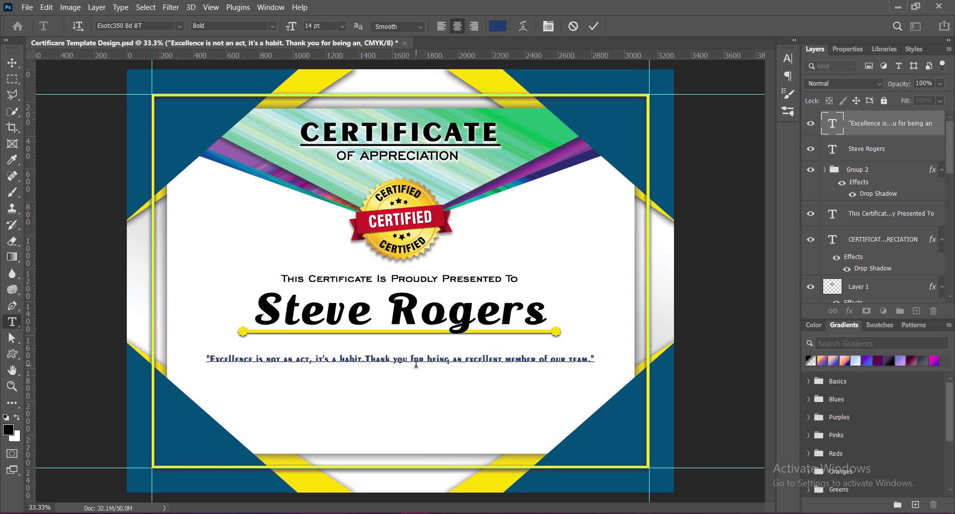
key(Return)
drag(287, 380, 540, 384)
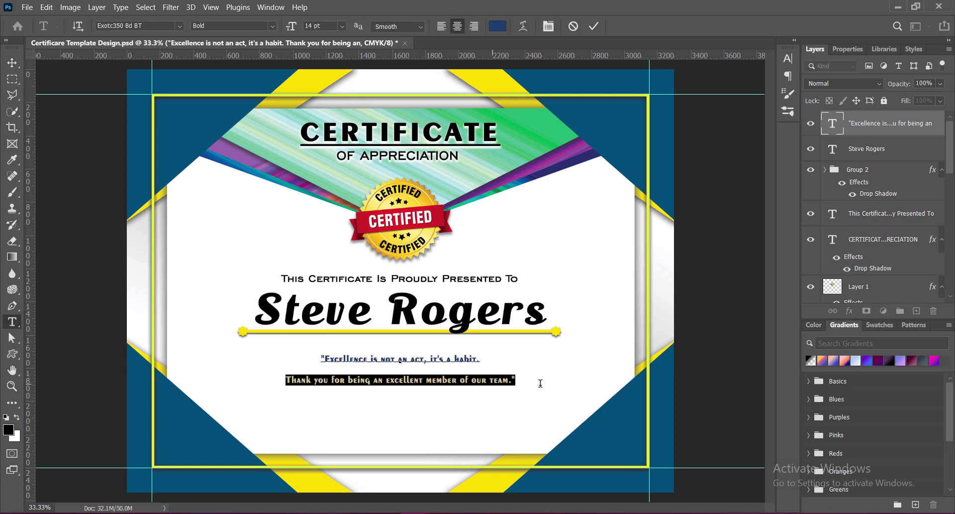
click(788, 58)
click(767, 83)
click(745, 197)
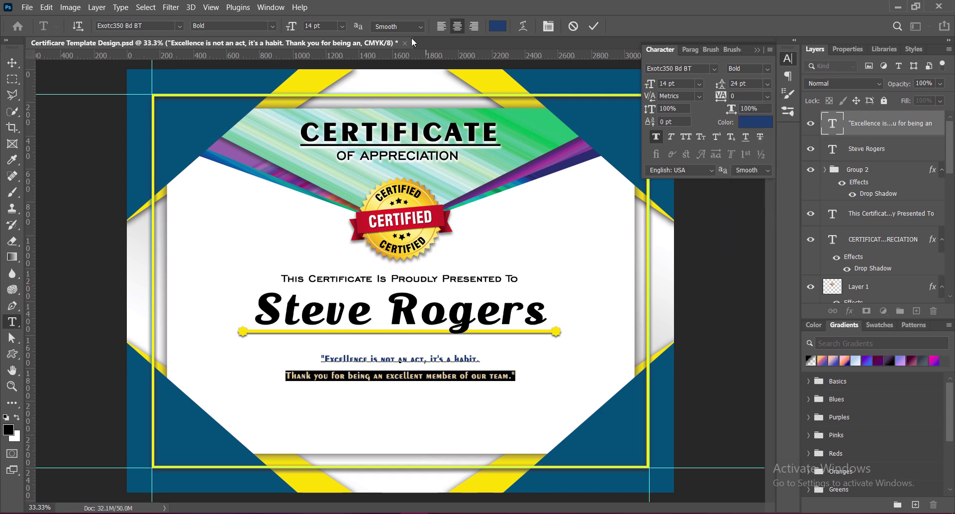
click(341, 26)
click(322, 119)
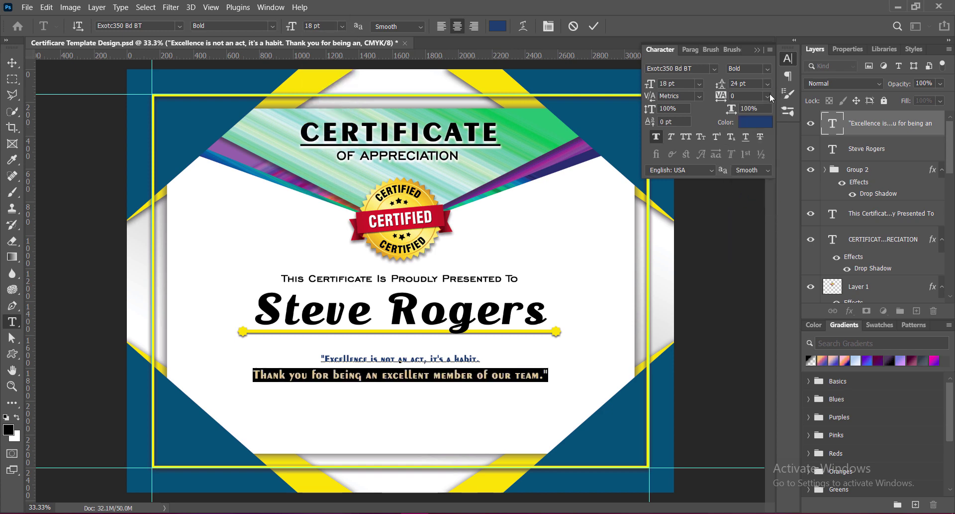
click(767, 83)
click(739, 184)
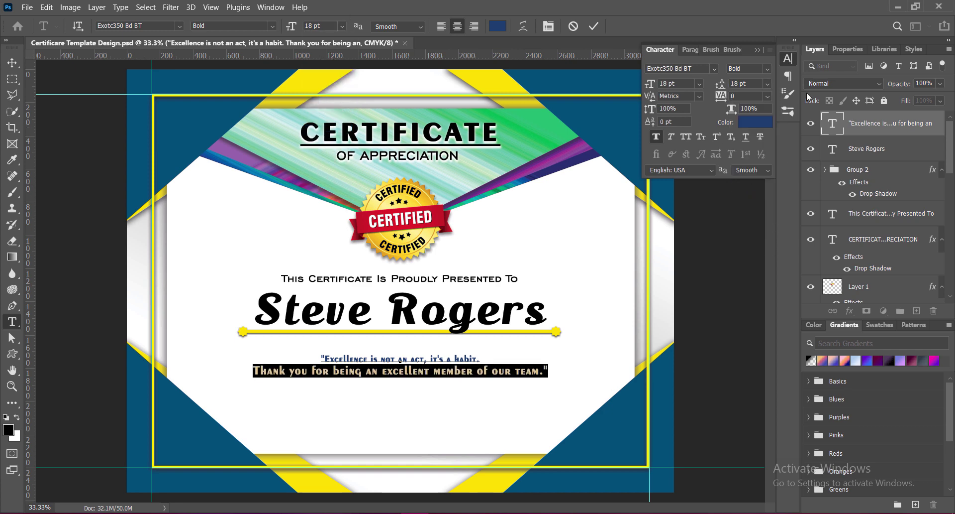
Give the first line 50 tracking and the second line 21 pt leading.
drag(322, 358, 490, 358)
click(788, 58)
click(767, 96)
click(750, 217)
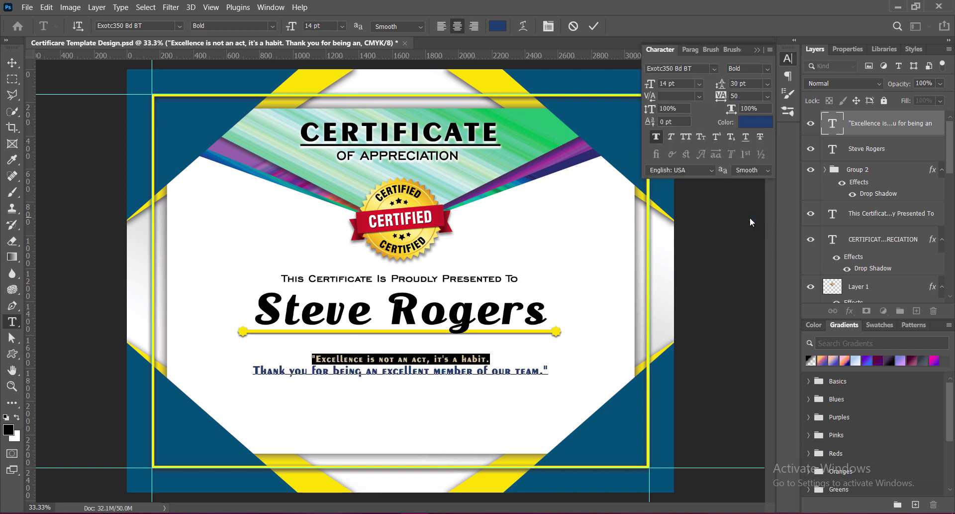
drag(253, 370, 549, 371)
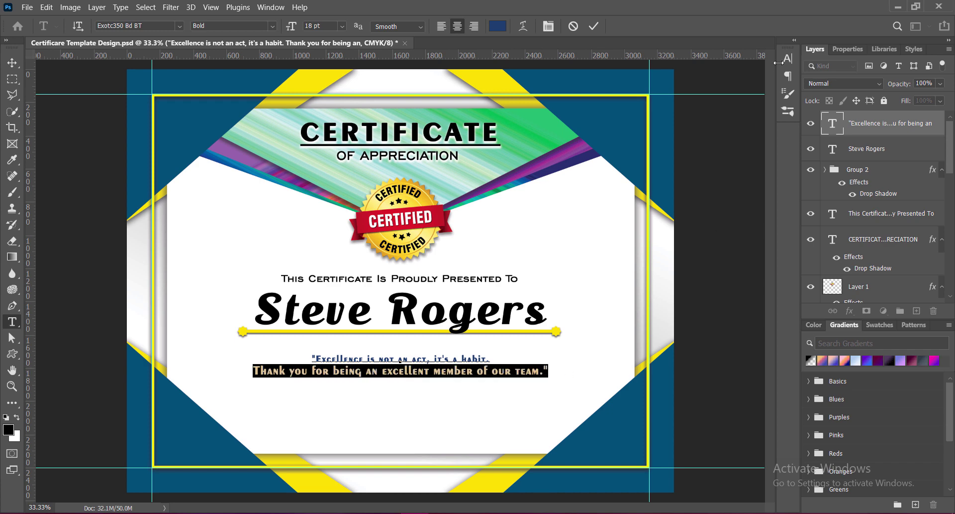
click(788, 59)
click(717, 86)
key(Return)
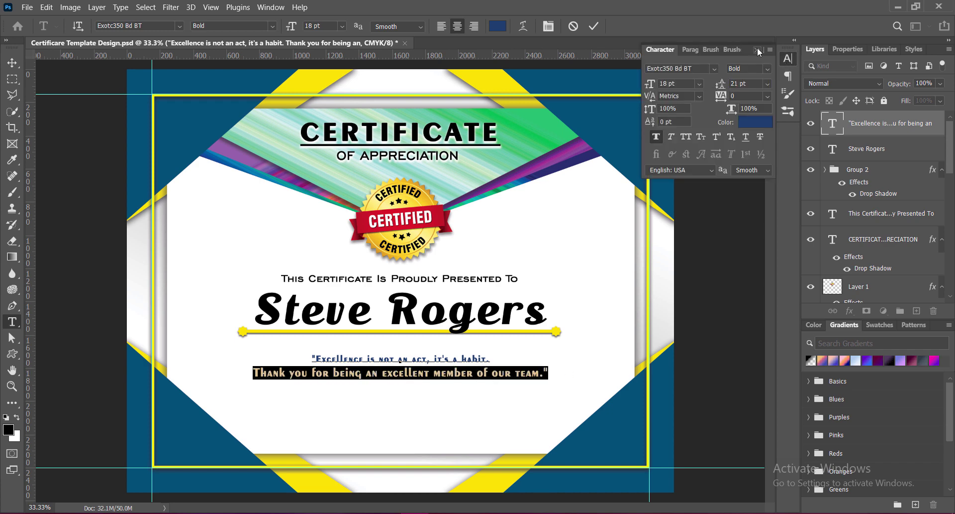
click(599, 25)
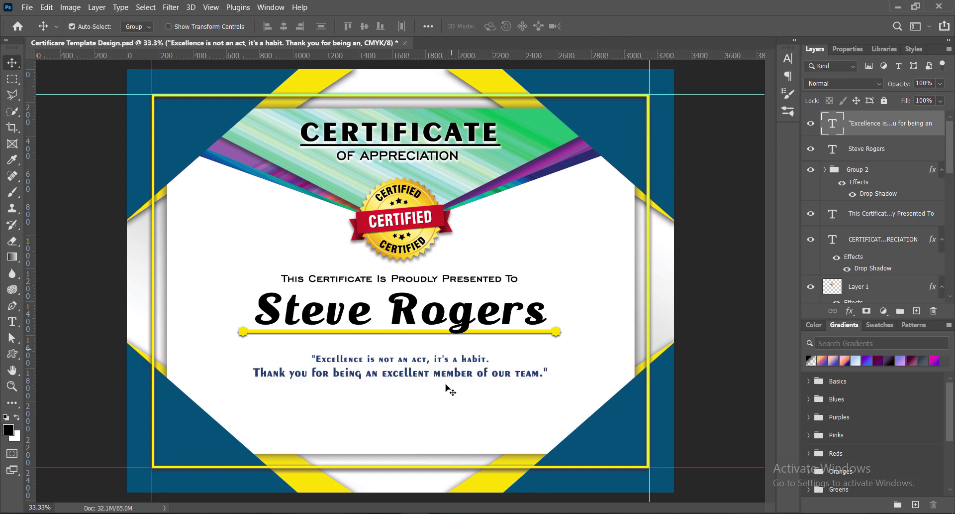
Scale the quote up to about 108% and save the certificate.
key(ctrl+t)
drag(401, 379, 419, 369)
key(Return)
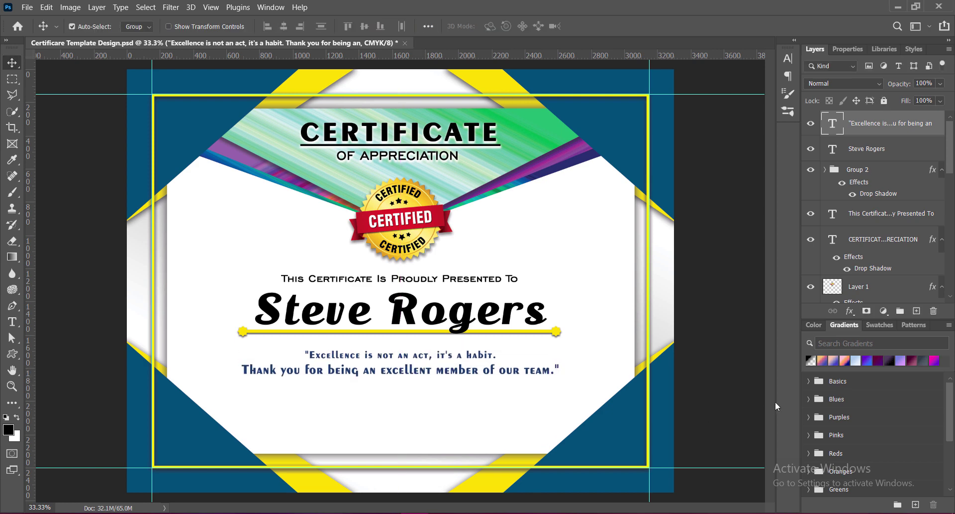
key(ctrl+s)
Start a new text block at the bottom left in EngraversGothic BT.
click(917, 310)
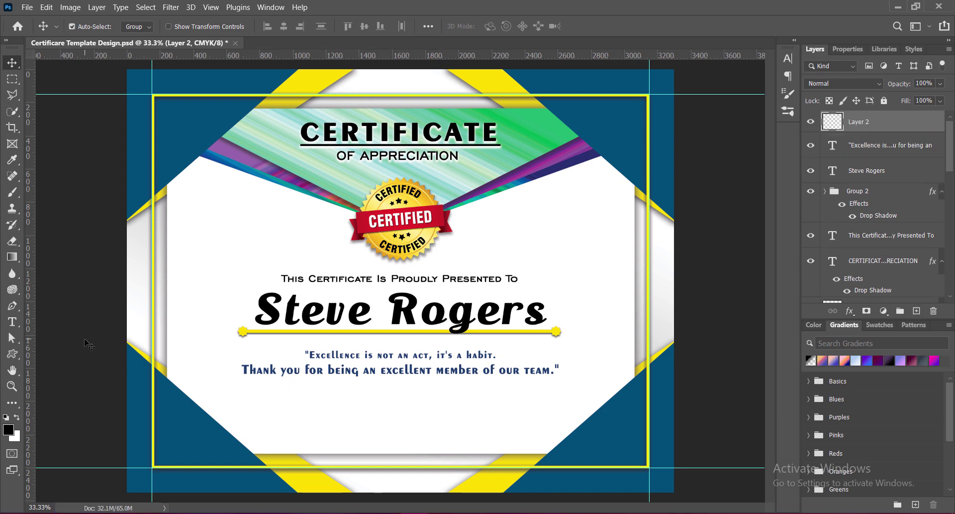
click(12, 321)
click(63, 321)
click(262, 434)
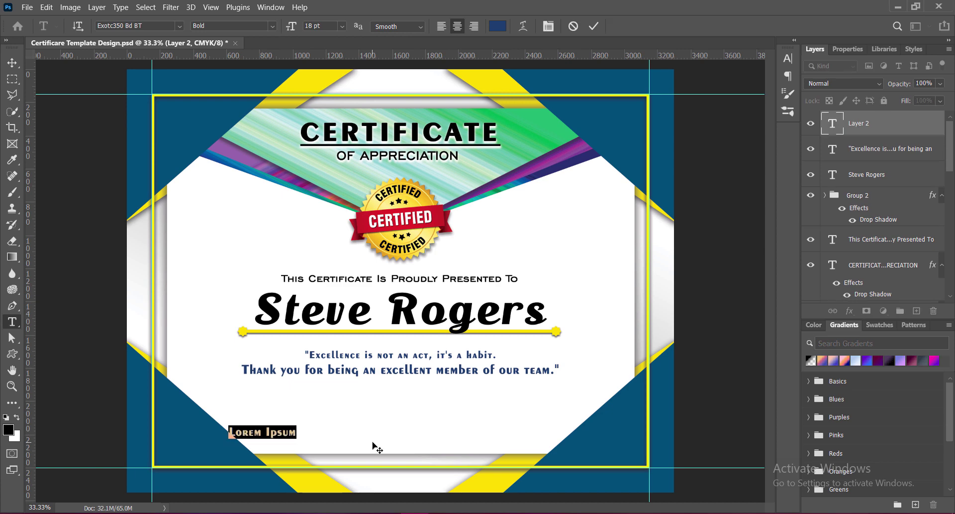
click(177, 28)
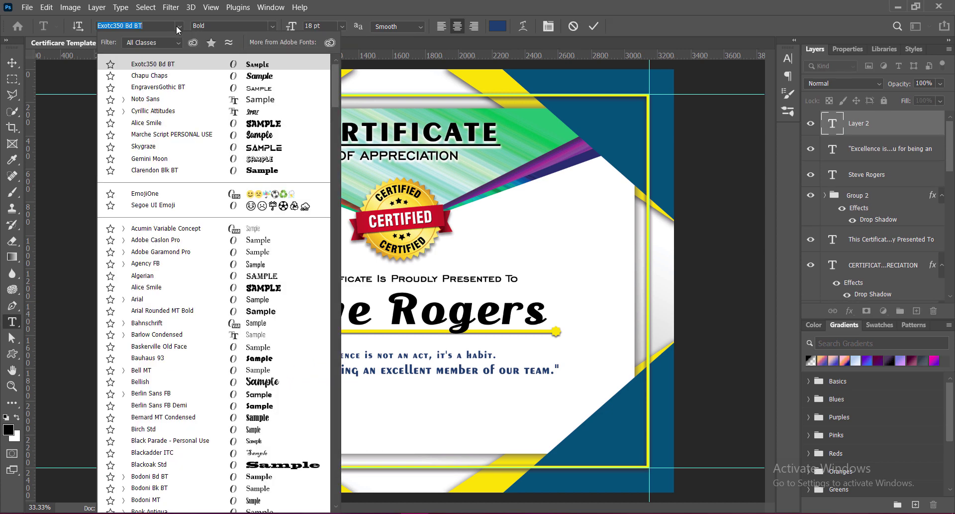
click(262, 88)
click(788, 58)
click(757, 50)
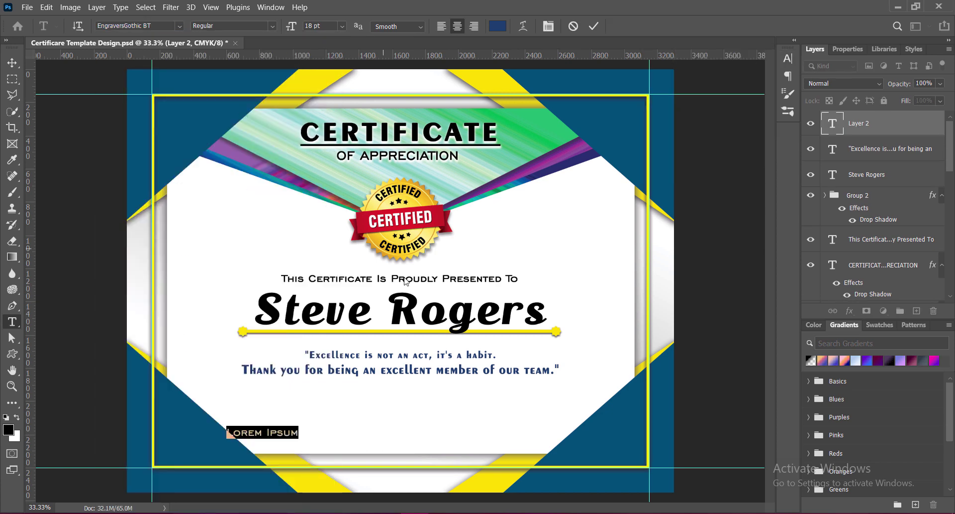
Type DIRECTOR and render it with Strong anti-aliasing.
text(DIRECTOR)
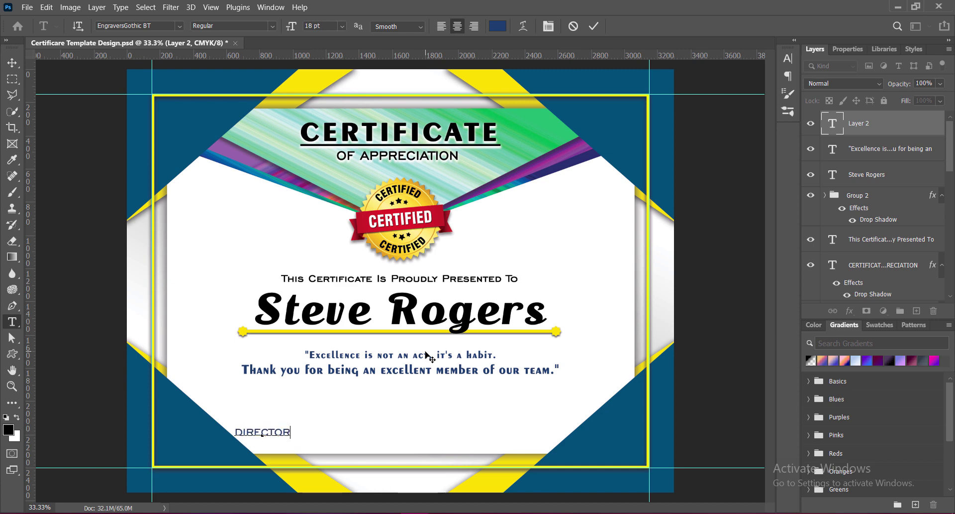
key(ctrl+a)
click(342, 26)
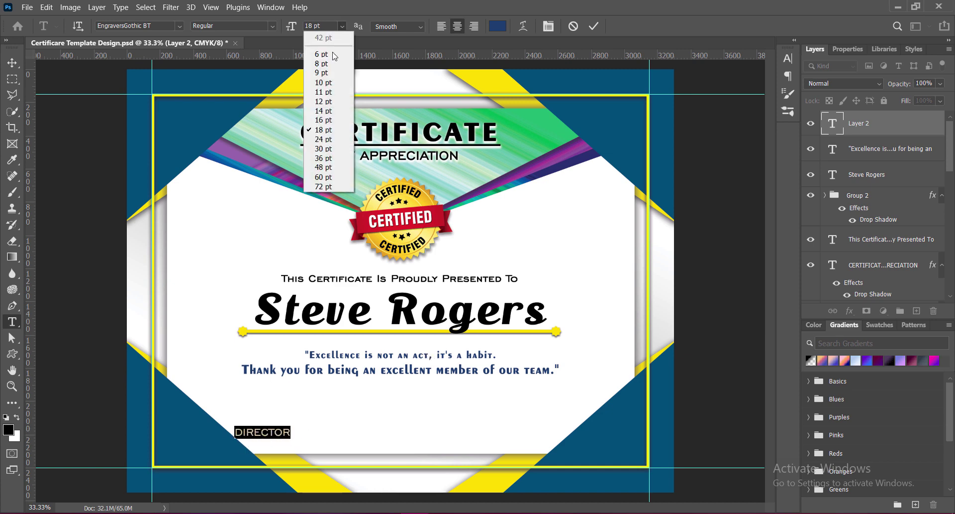
click(326, 102)
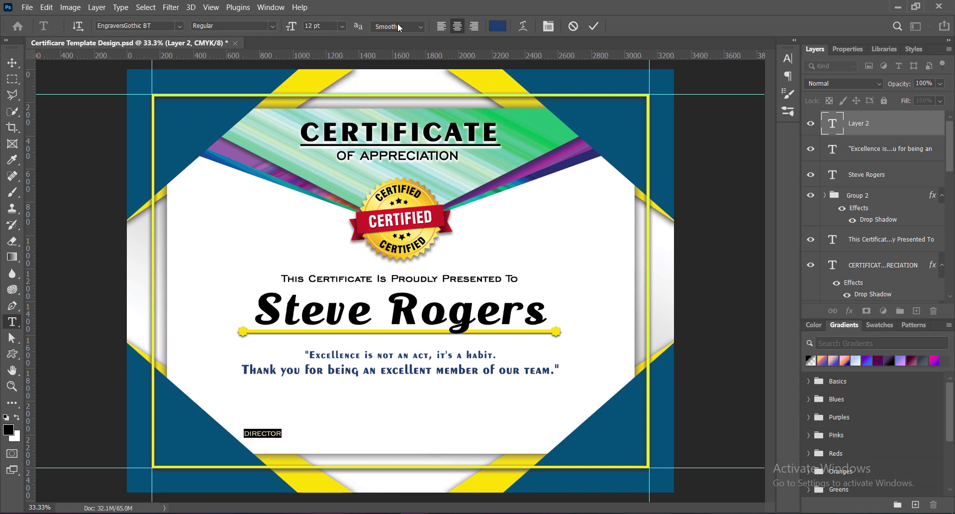
click(399, 26)
click(387, 70)
Make DIRECTOR black at 16 pt and commit it.
click(342, 26)
click(325, 125)
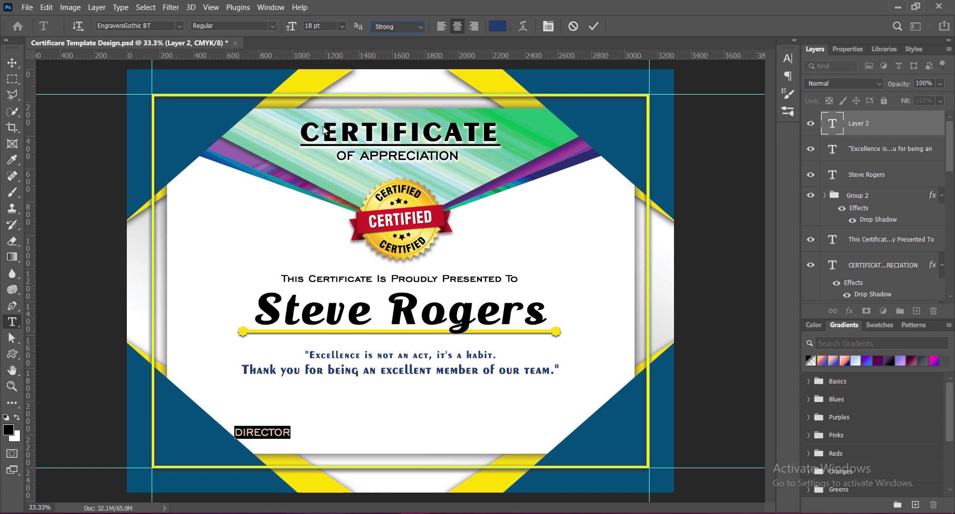
click(497, 26)
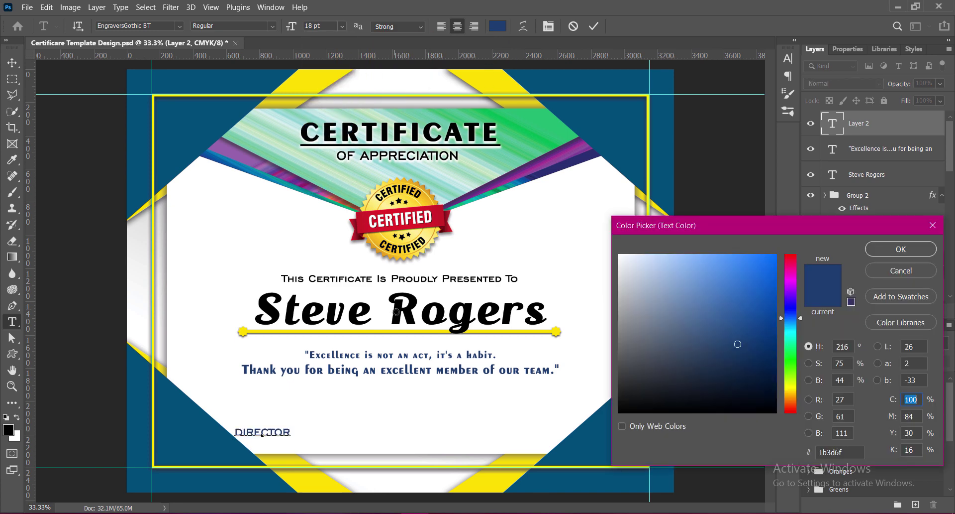
click(466, 292)
click(890, 252)
click(342, 25)
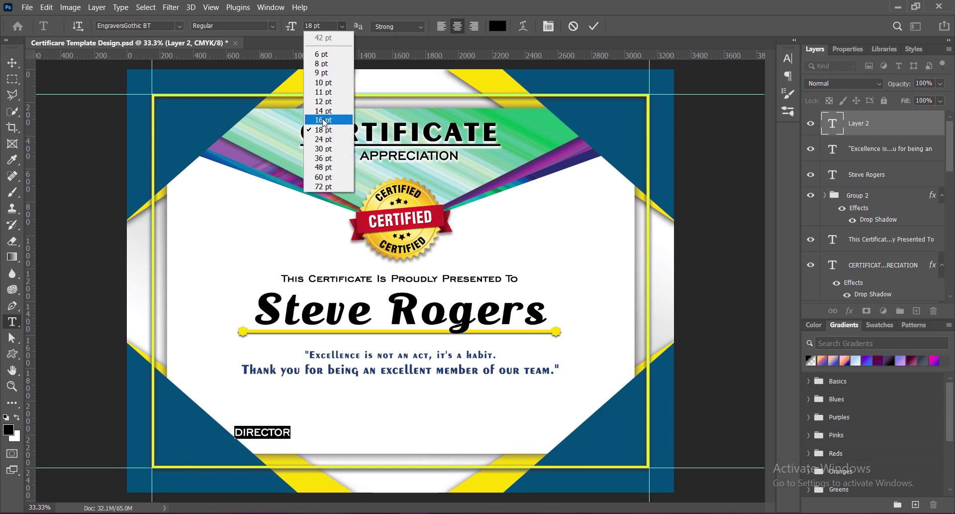
click(325, 114)
click(594, 26)
Duplicate DIRECTOR to the lower right and retype the copy as MANAGER.
key(v)
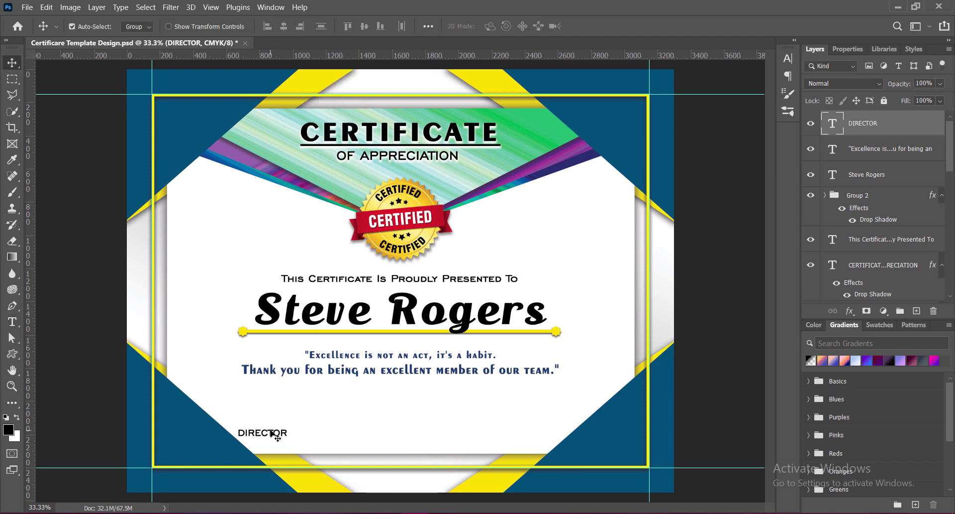
drag(271, 431, 514, 432)
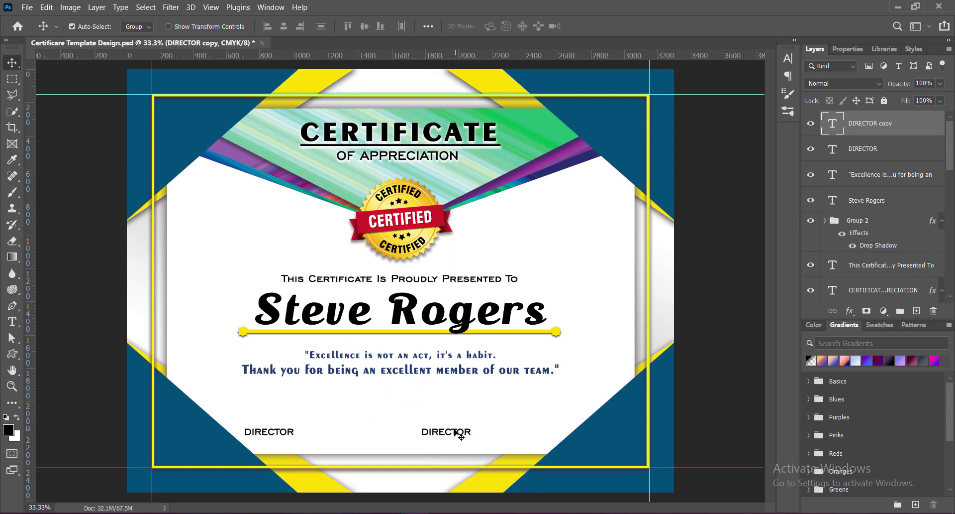
double_click(517, 435)
text(MANAGE)
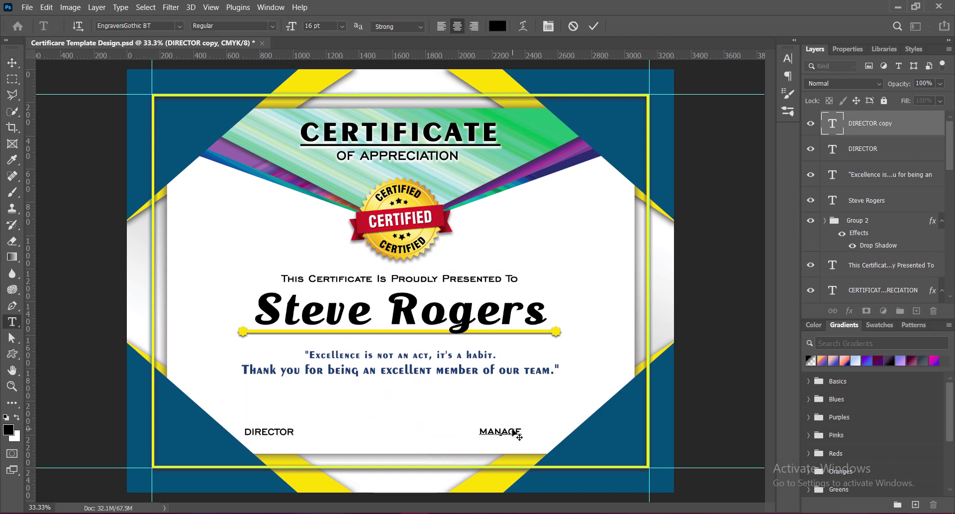
text(R)
click(597, 26)
drag(511, 437, 542, 436)
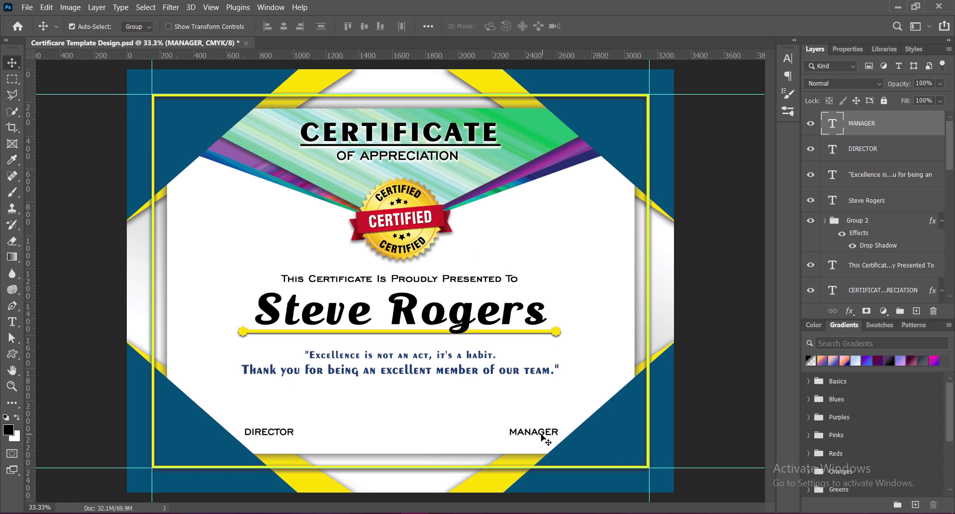
click(702, 422)
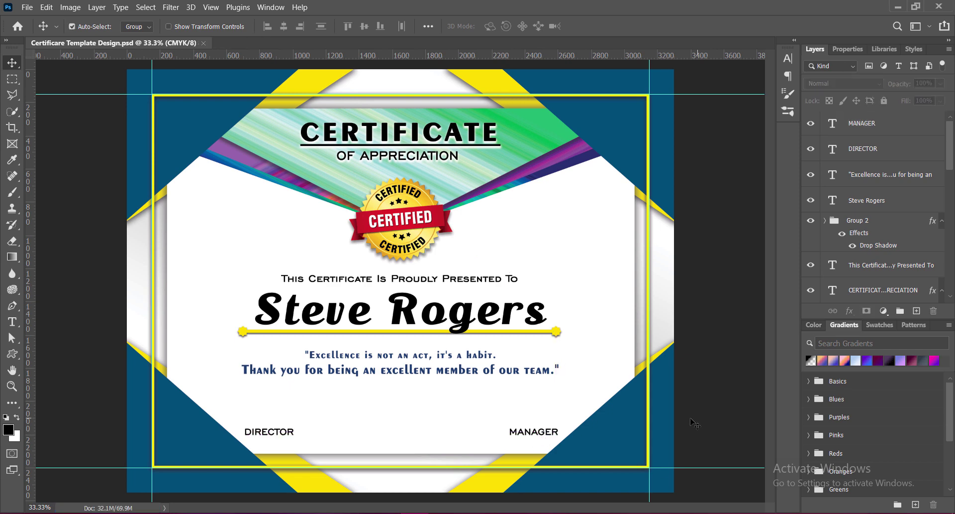
Draw a thin rectangle signature line above DIRECTOR on a new layer.
click(916, 311)
click(12, 353)
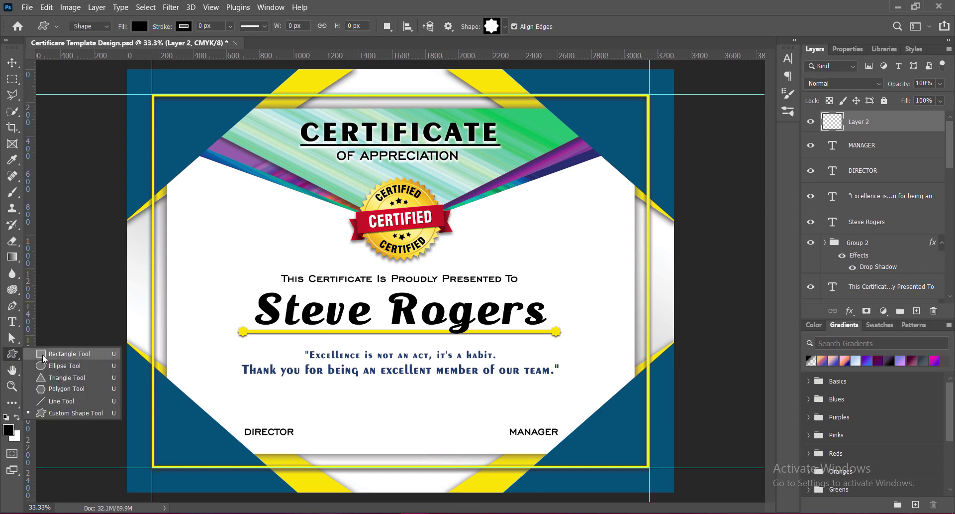
click(50, 353)
mouse_move(352, 400)
mouse_down()
mouse_move(421, 401)
mouse_move(280, 430)
mouse_up()
key(v)
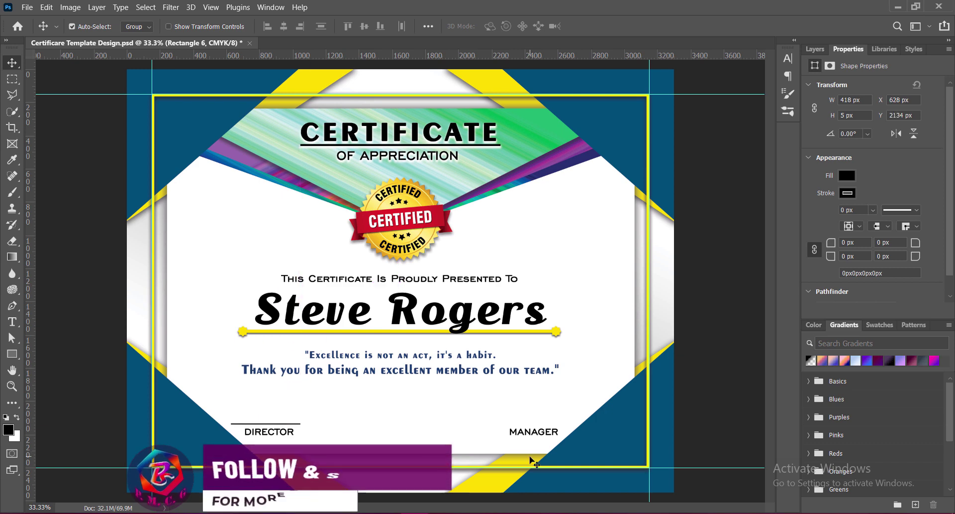
key(Right)
key(Right)
key(Right)
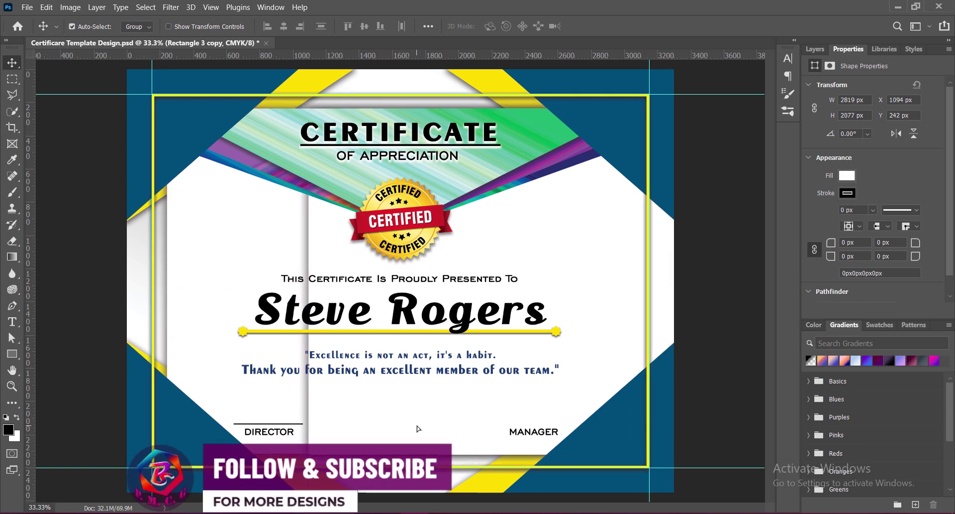
Copy the signature line above MANAGER, nudge it right, and add a new empty layer.
drag(289, 425, 517, 423)
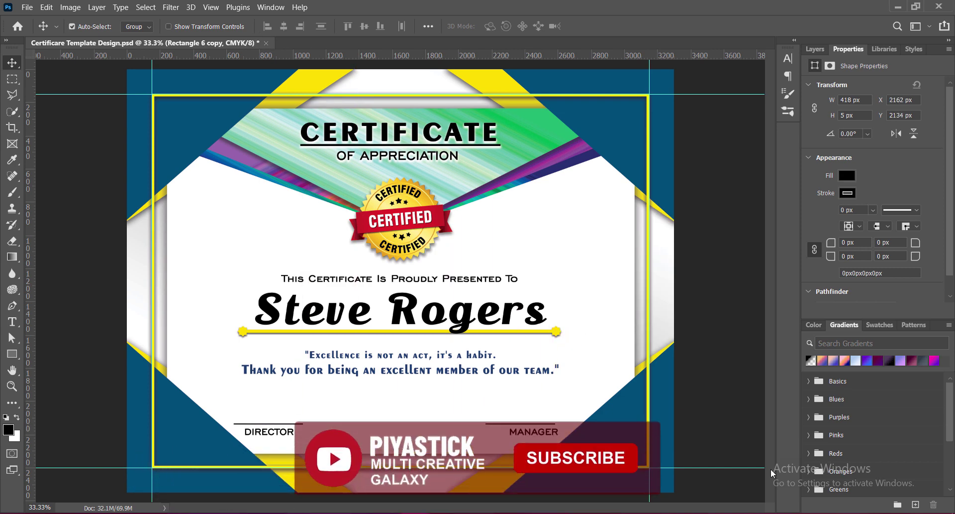
key(shift+Right)
key(shift+Right)
key(shift+Right)
key(shift+Right)
key(shift+Right)
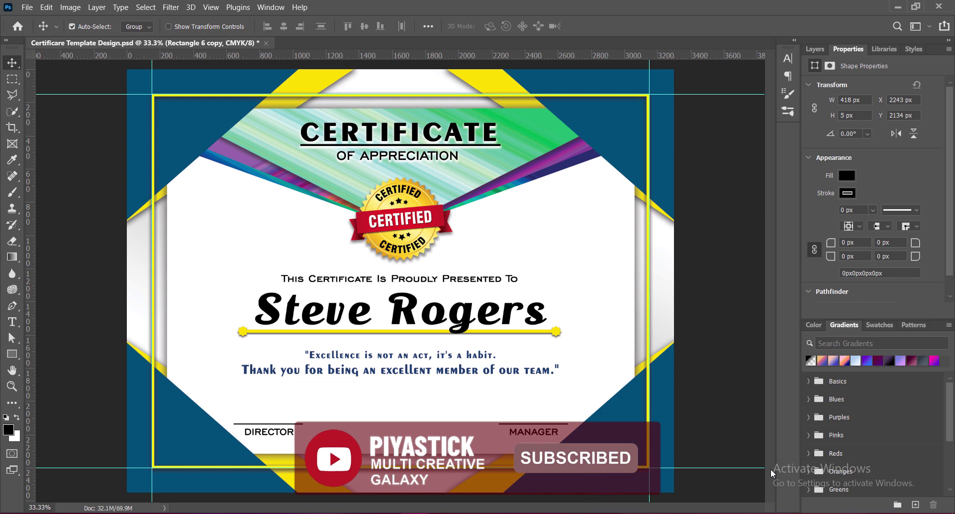
key(shift+Right)
key(Right)
key(Right)
key(Right)
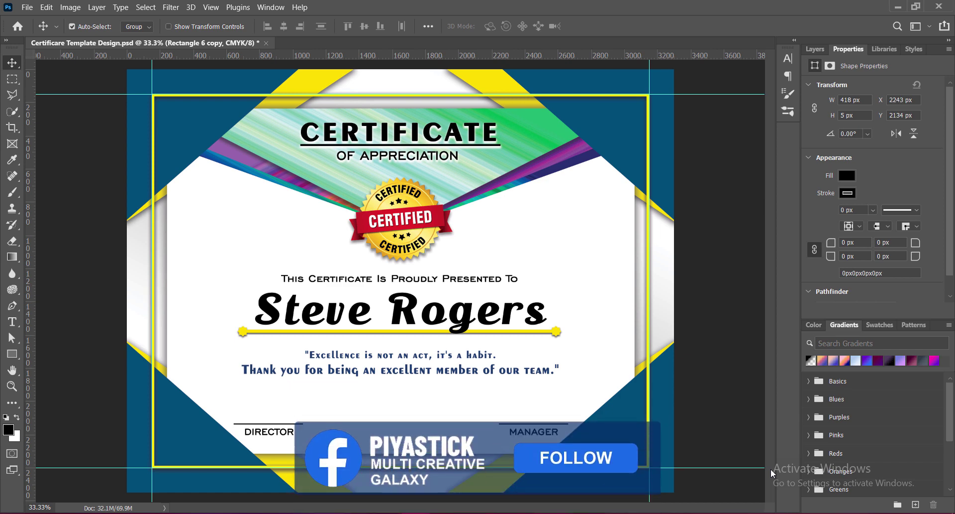
click(722, 362)
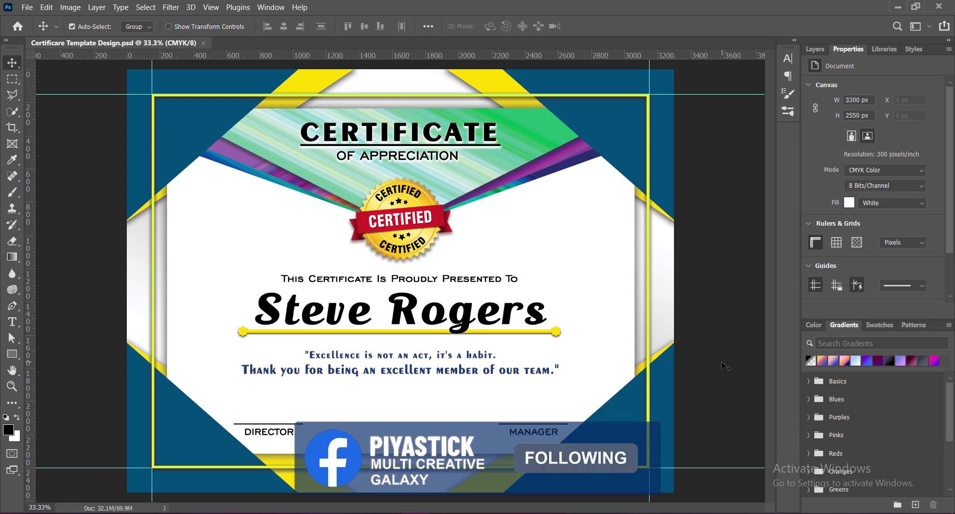
click(816, 49)
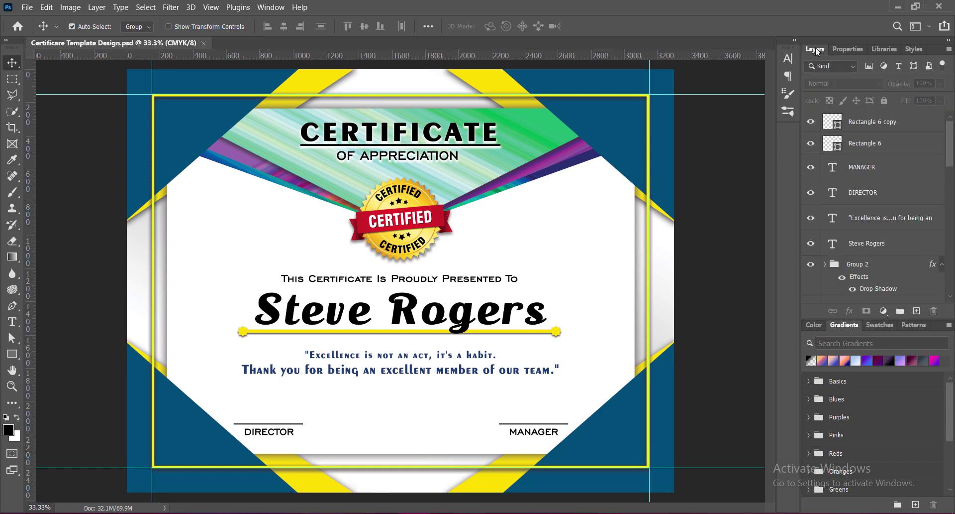
click(916, 310)
Draw a custom diamond shape below the quote, between the signature lines.
click(12, 354)
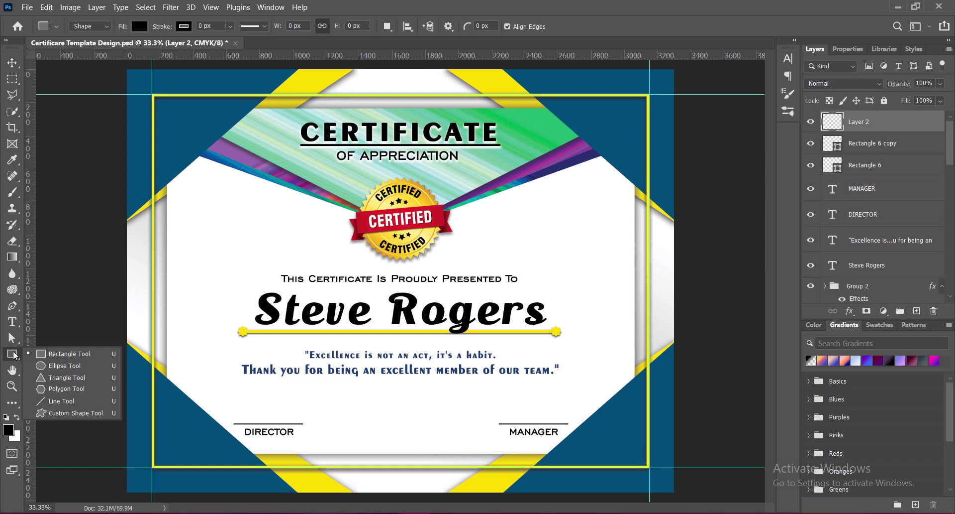
click(75, 412)
click(505, 26)
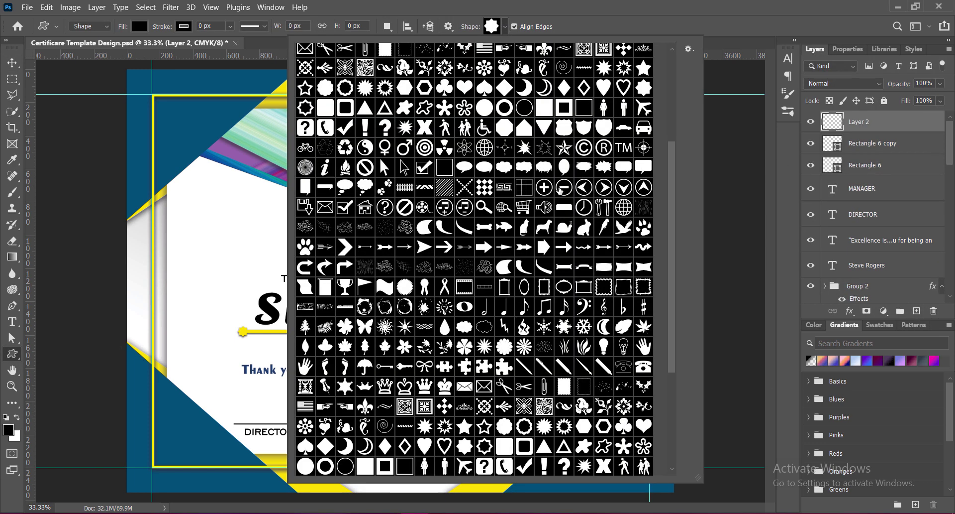
double_click(325, 446)
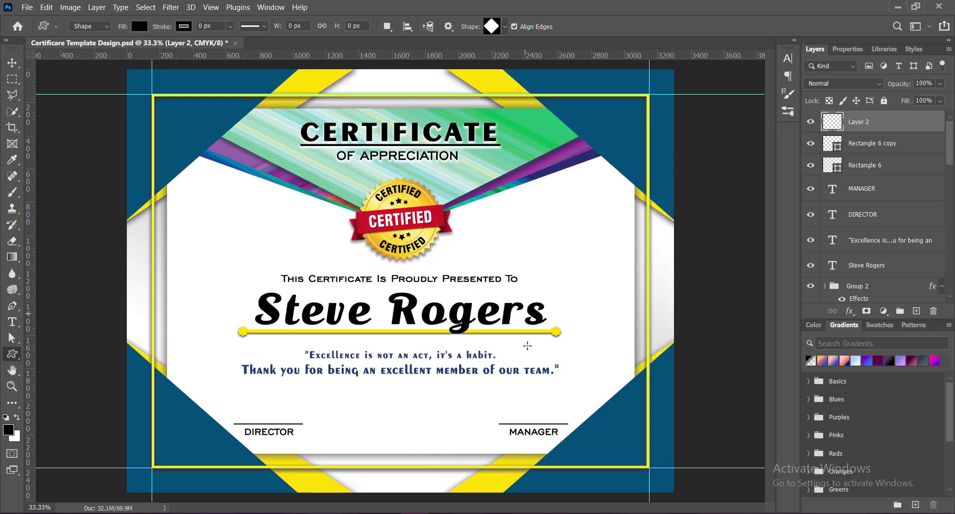
drag(379, 398, 427, 446)
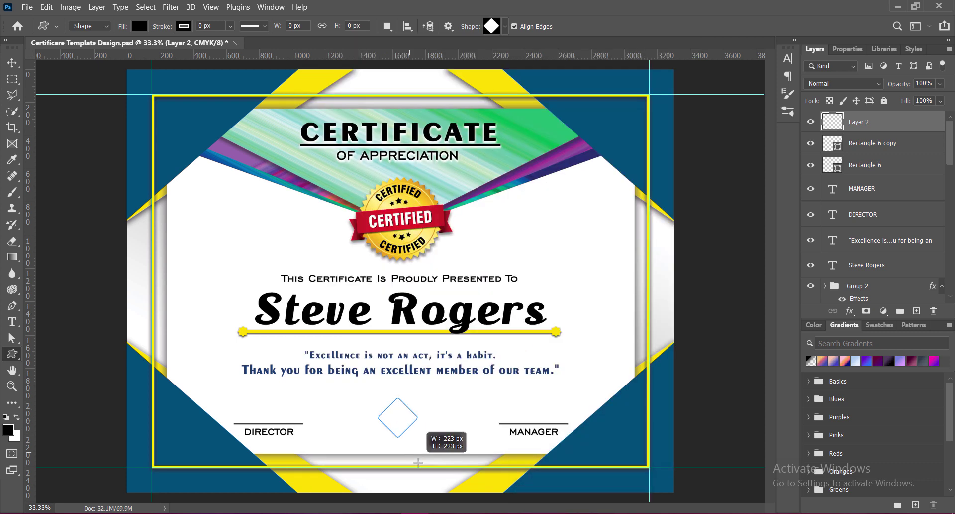
Fill the diamond with a dark red sampled from the ribbon.
key(v)
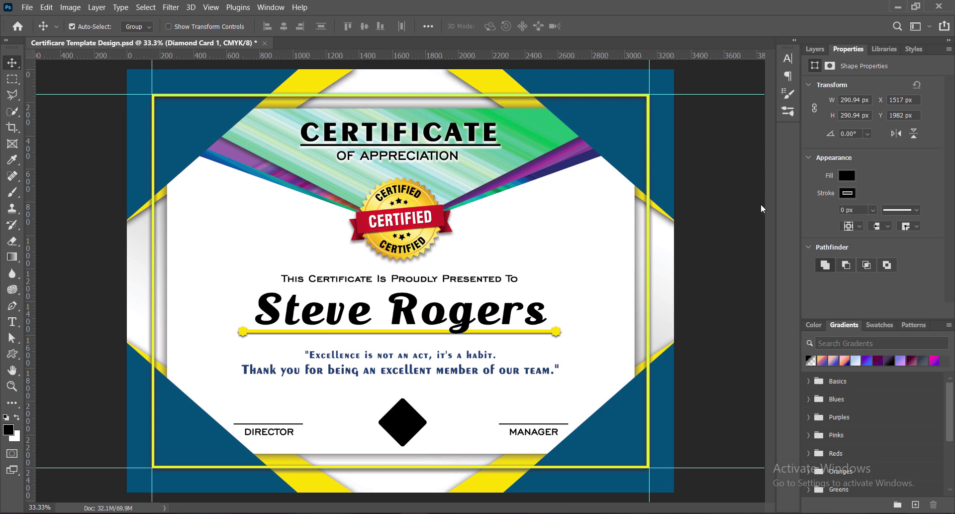
click(815, 49)
double_click(832, 120)
click(362, 238)
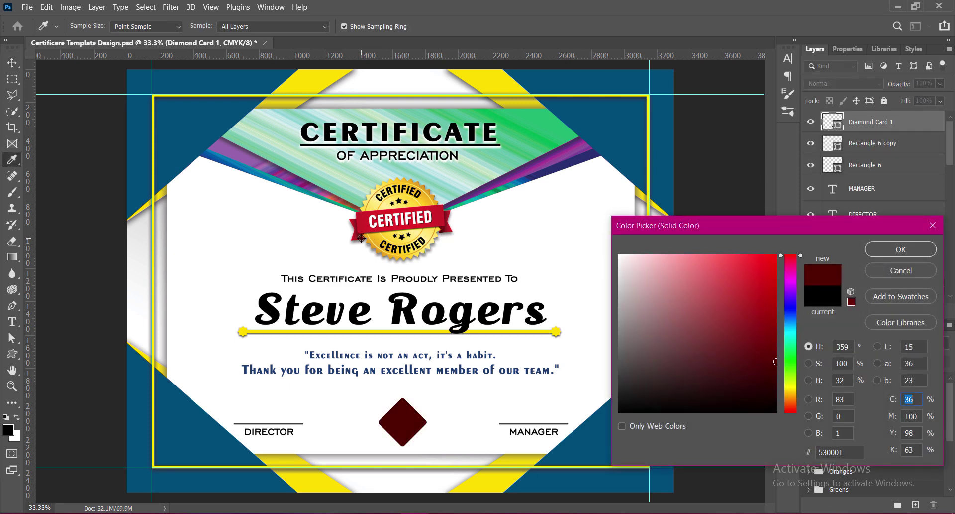
click(776, 378)
click(361, 237)
click(881, 253)
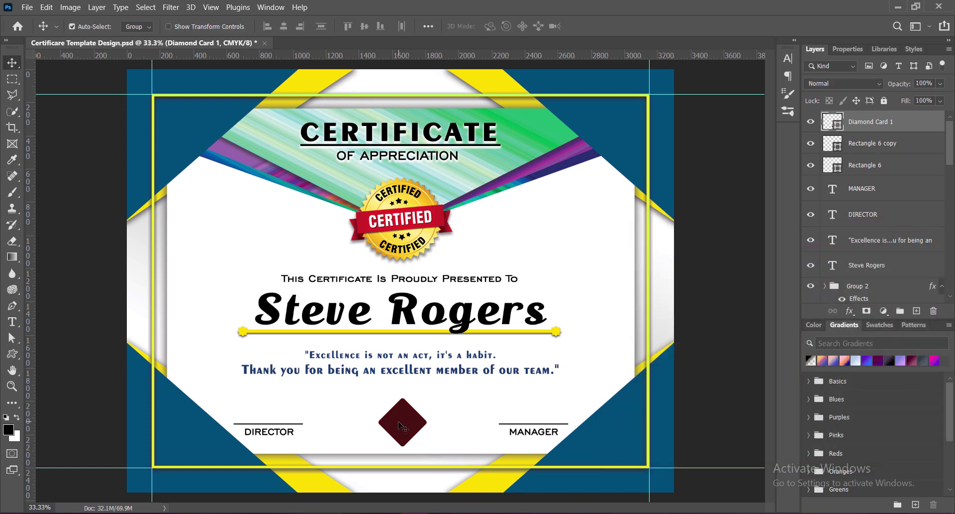
Add a black copy of the diamond, shrunk and centred on the red one.
drag(426, 423, 450, 424)
double_click(829, 122)
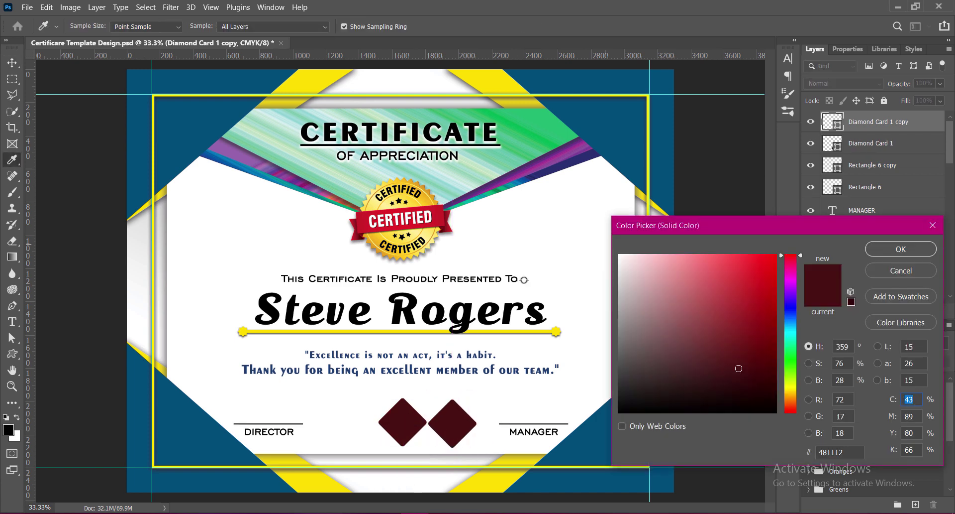
click(628, 455)
click(898, 247)
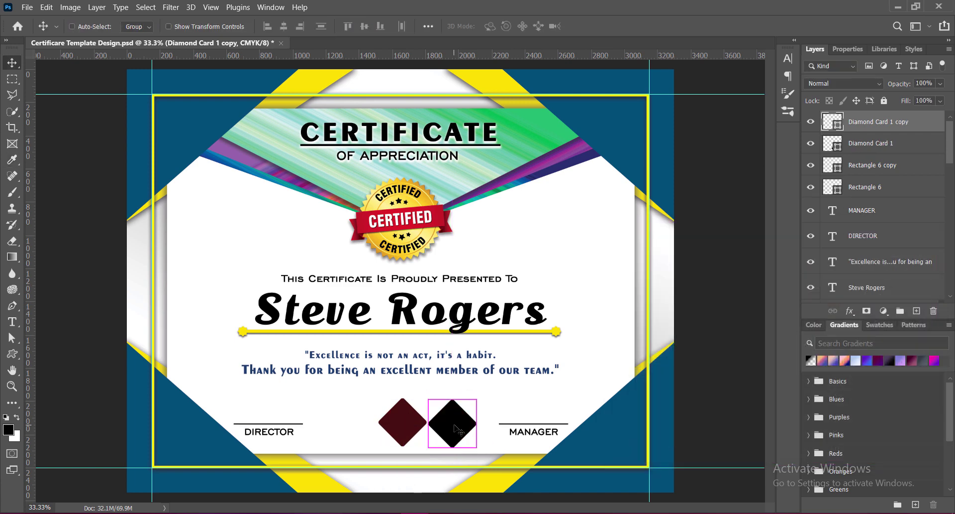
mouse_move(457, 429)
mouse_down()
mouse_move(401, 426)
mouse_move(403, 405)
mouse_up()
key(ctrl+t)
key(Return)
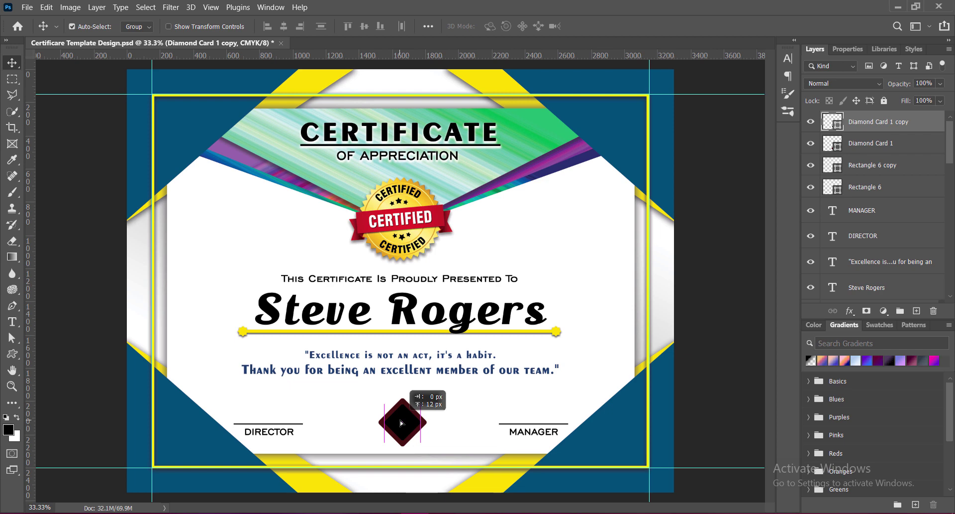
Add a third, smaller white diamond copy at the centre.
drag(400, 422, 447, 426)
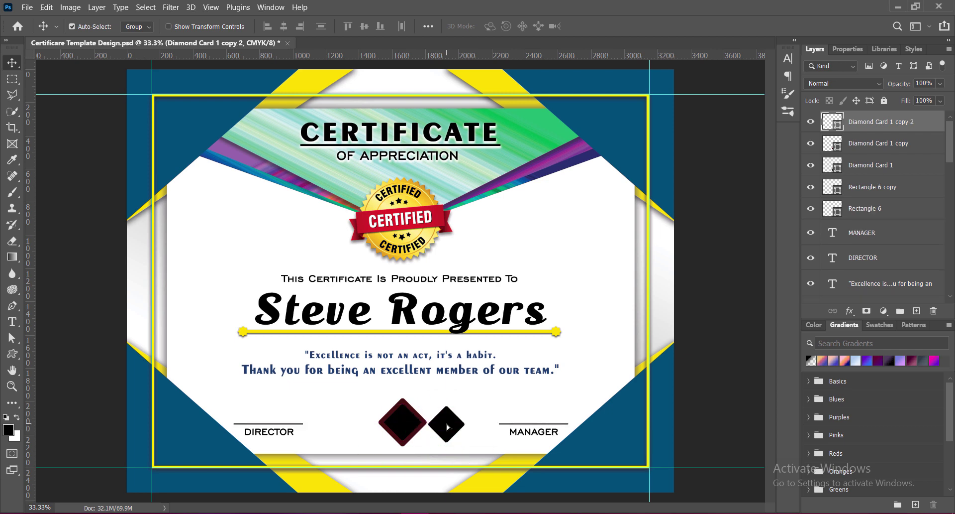
double_click(832, 121)
click(621, 255)
click(900, 247)
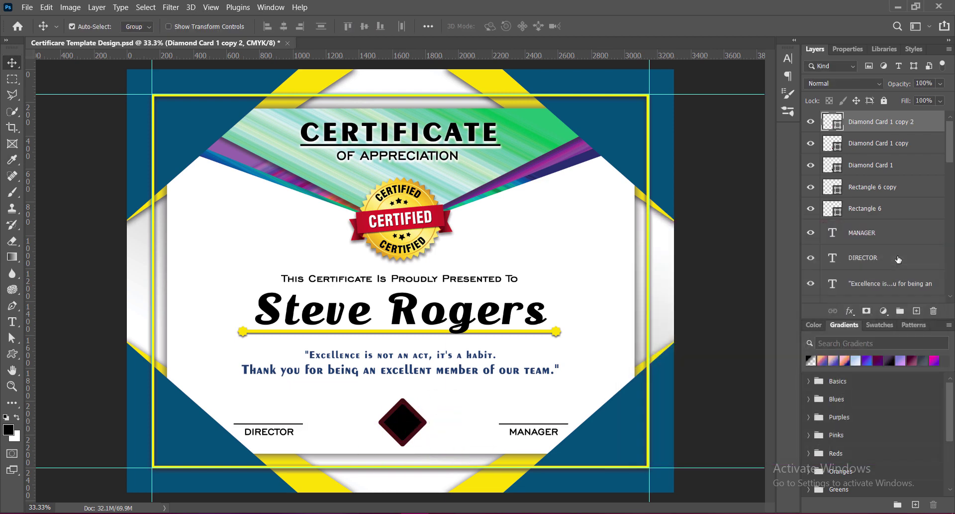
key(ctrl+t)
mouse_move(447, 424)
mouse_down()
mouse_move(402, 422)
mouse_move(415, 414)
mouse_move(406, 424)
mouse_up()
key(Return)
Make the centre diamond yellow (#fede00) from the border, and group all three diamond layers.
double_click(827, 121)
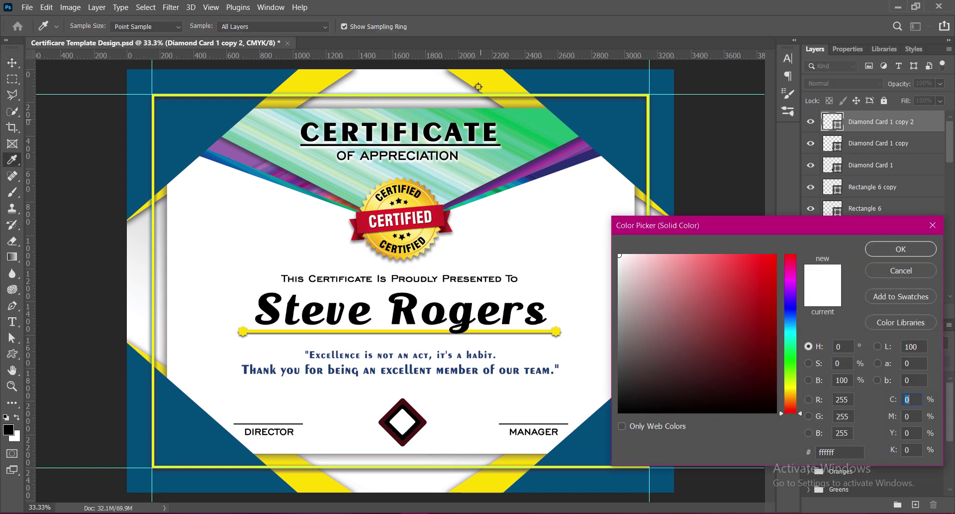
click(479, 77)
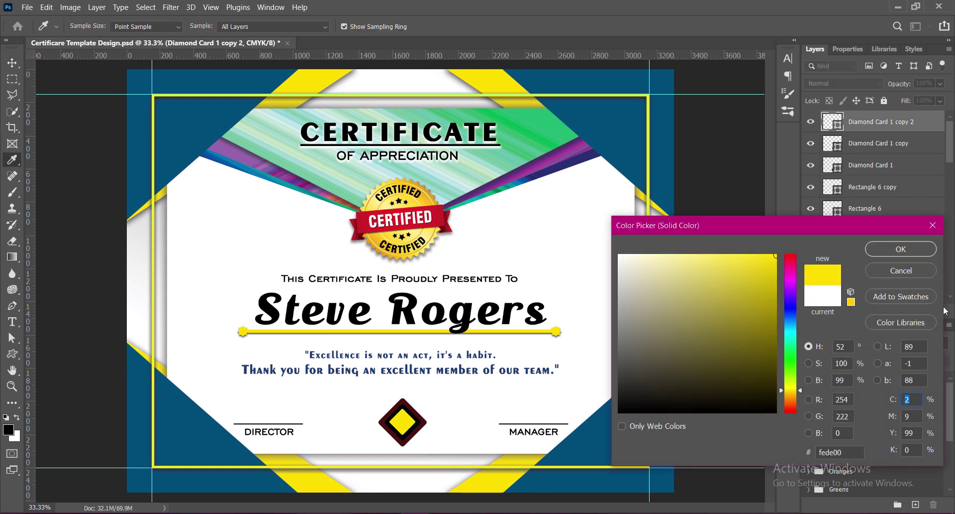
click(904, 251)
shift+click(870, 165)
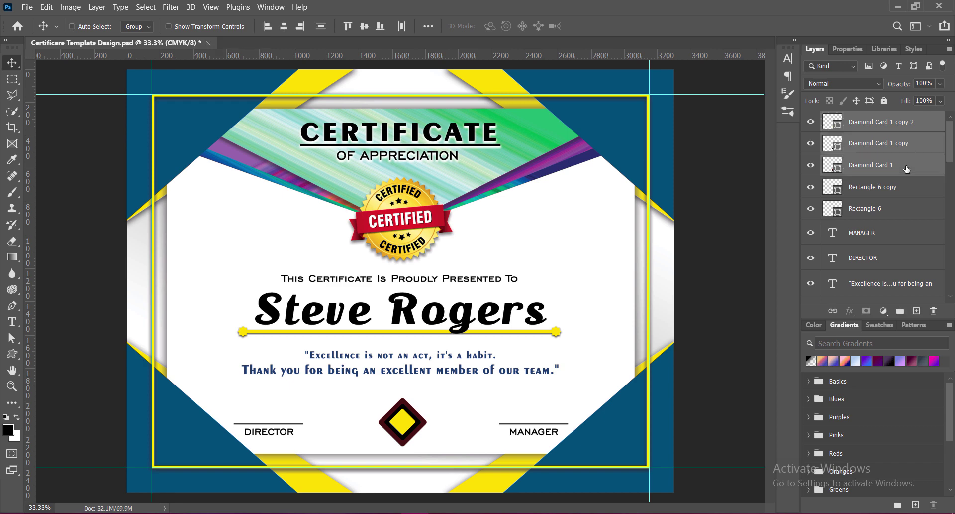
key(ctrl+g)
key(ctrl+t)
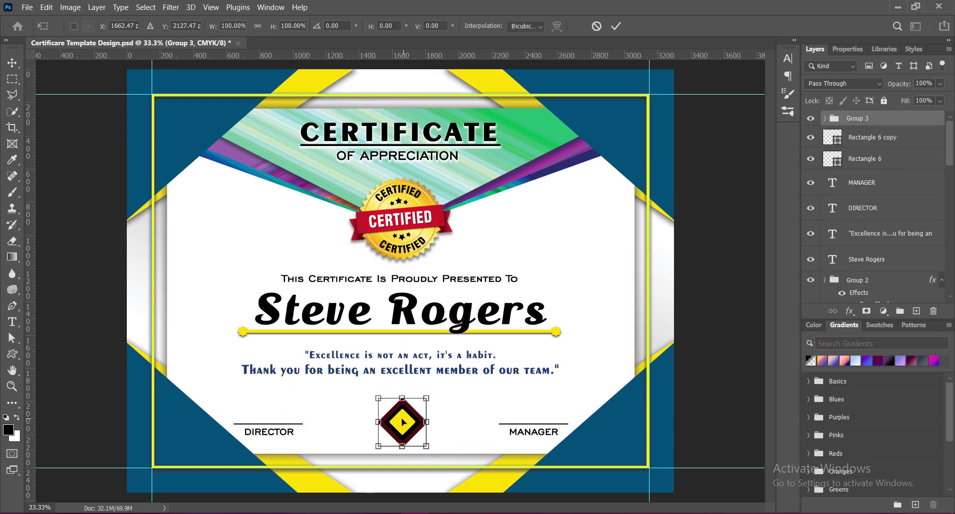
Position the ornament between the signature lines and add a smaller duplicate.
mouse_move(403, 421)
mouse_down()
mouse_move(450, 418)
mouse_move(434, 404)
mouse_move(447, 427)
mouse_move(353, 422)
mouse_up()
key(Return)
key(ctrl+t)
key(Return)
Scale the three ornament groups down together, raise them, and save.
click(400, 418)
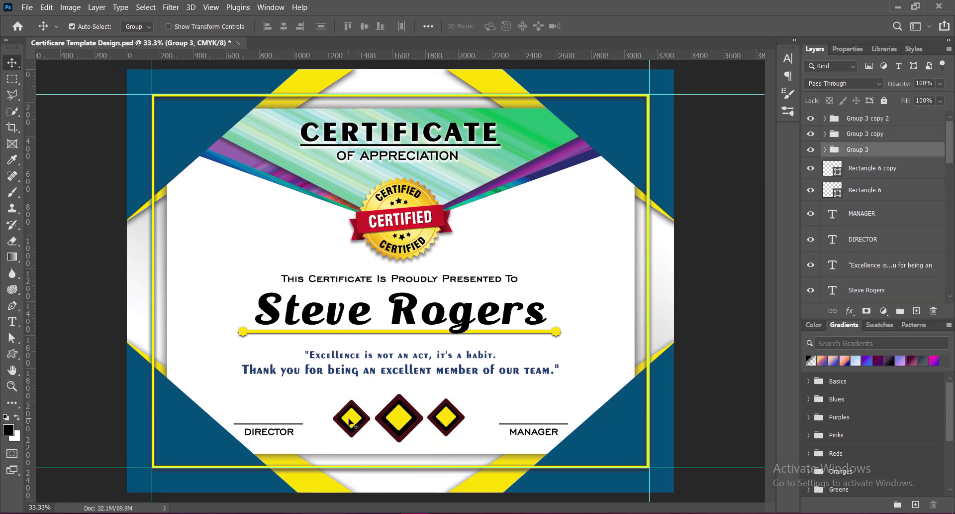
shift+click(351, 418)
shift+click(445, 417)
key(ctrl+t)
drag(402, 393, 401, 424)
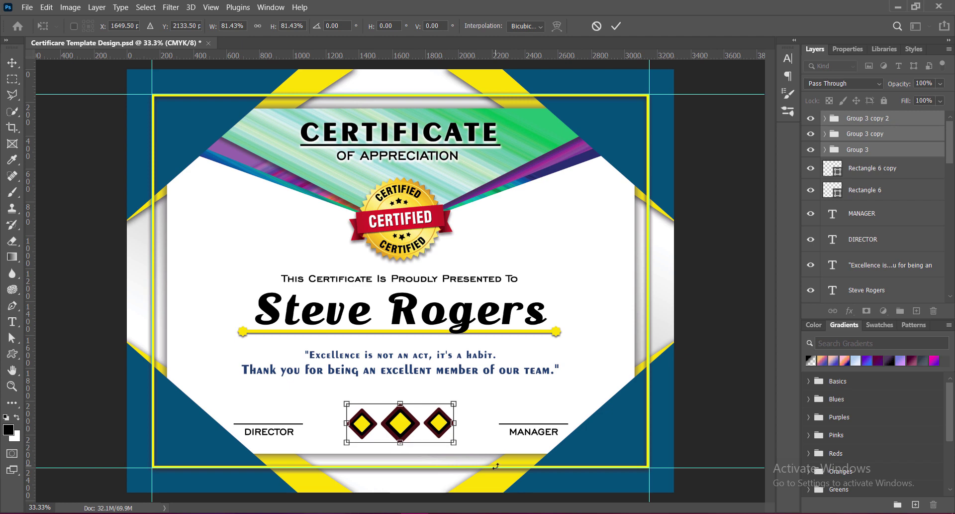
drag(400, 404, 400, 401)
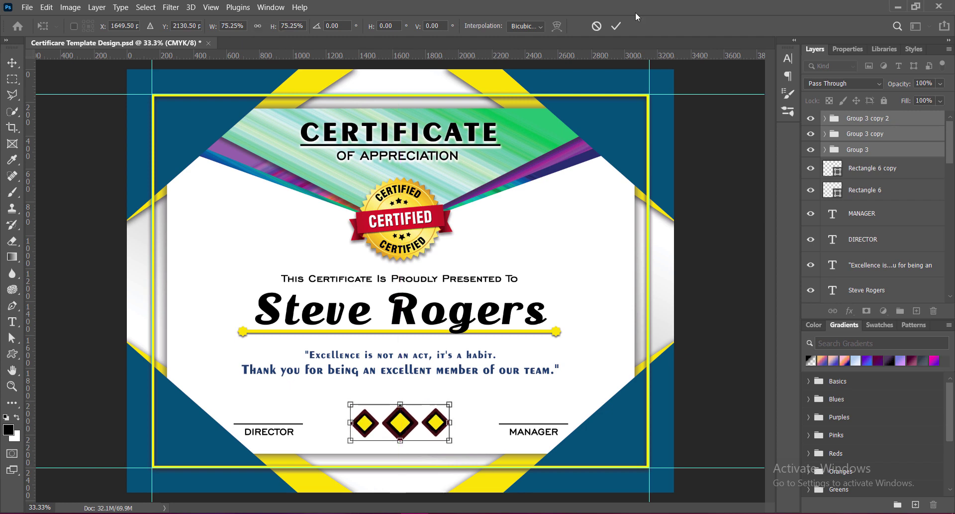
click(616, 26)
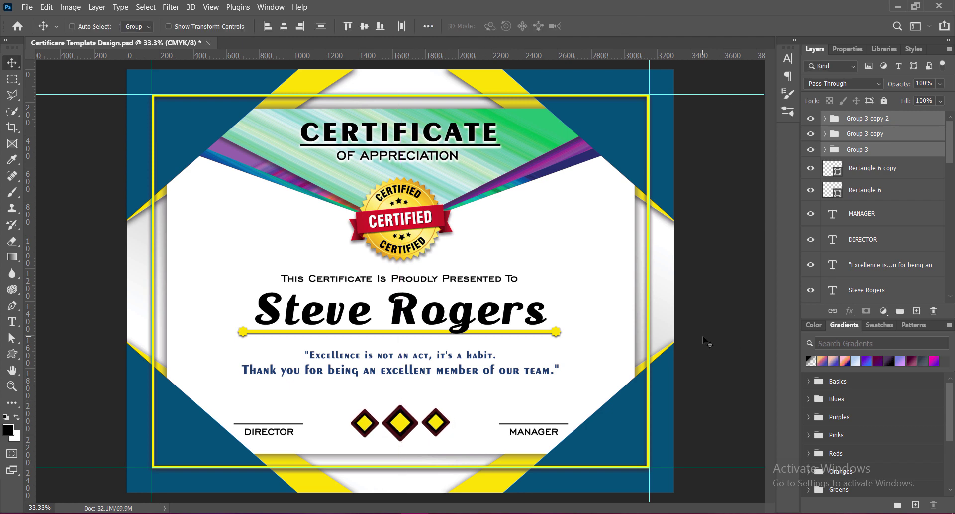
key(ctrl+s)
Shrink the diamond row slightly more, deselect it, and save the certificate again.
key(ctrl+t)
drag(400, 400, 401, 404)
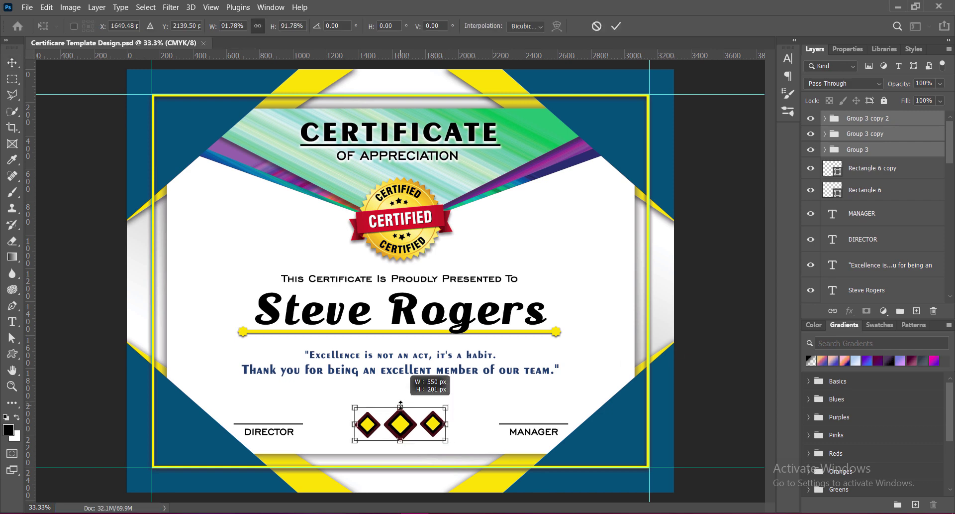
click(615, 25)
click(702, 362)
key(ctrl+s)
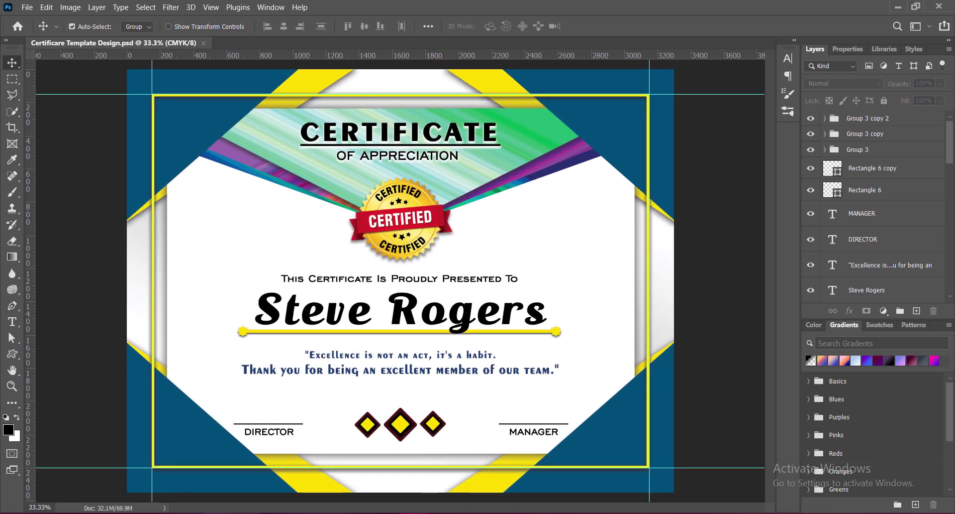
scroll(401, 282, down, 1)
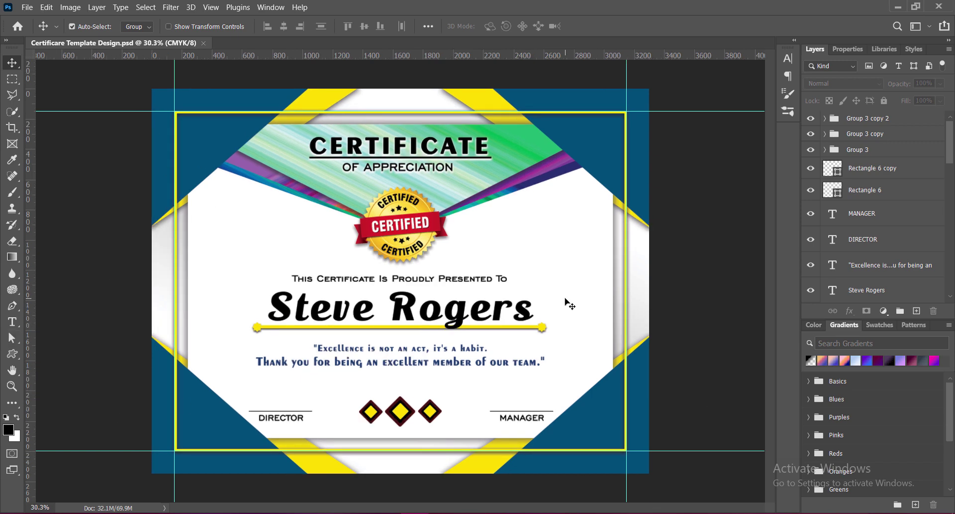
key(ctrl+plus)
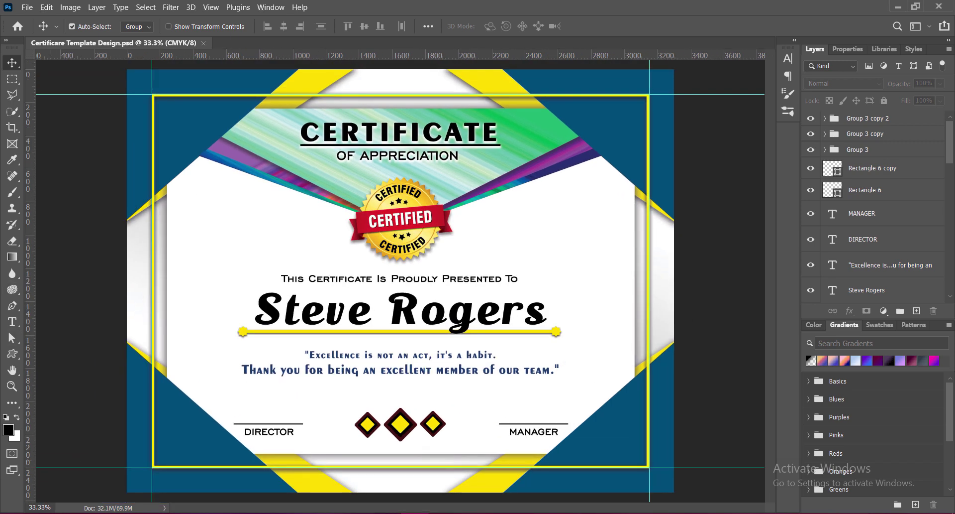
key(ctrl+0)
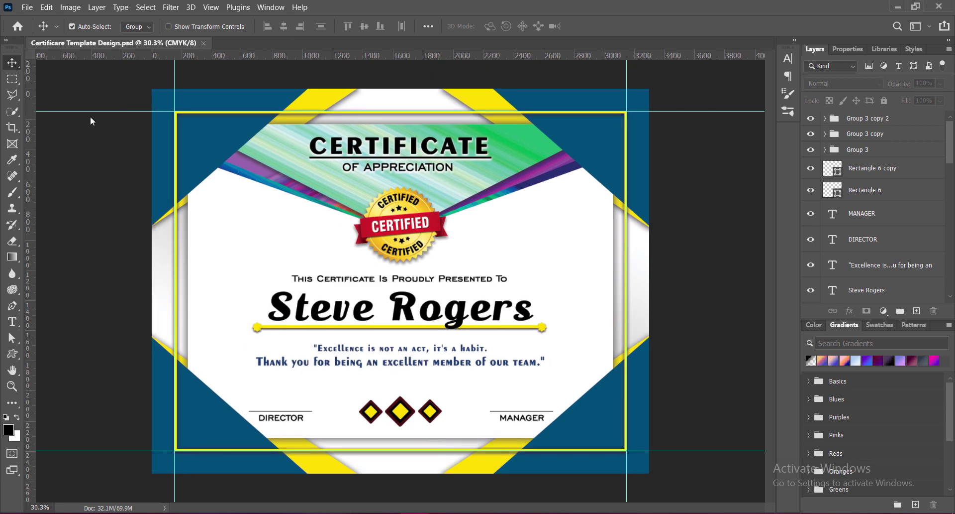
key(ctrl+plus)
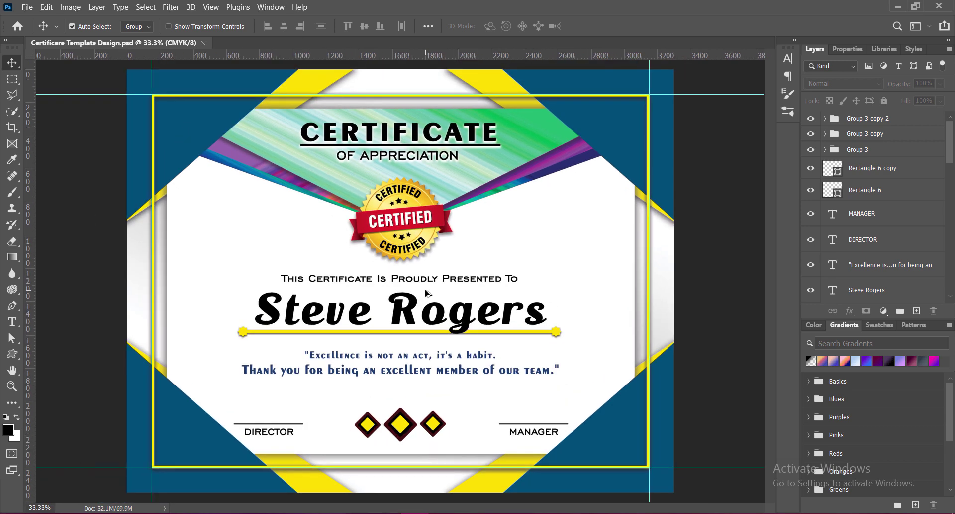